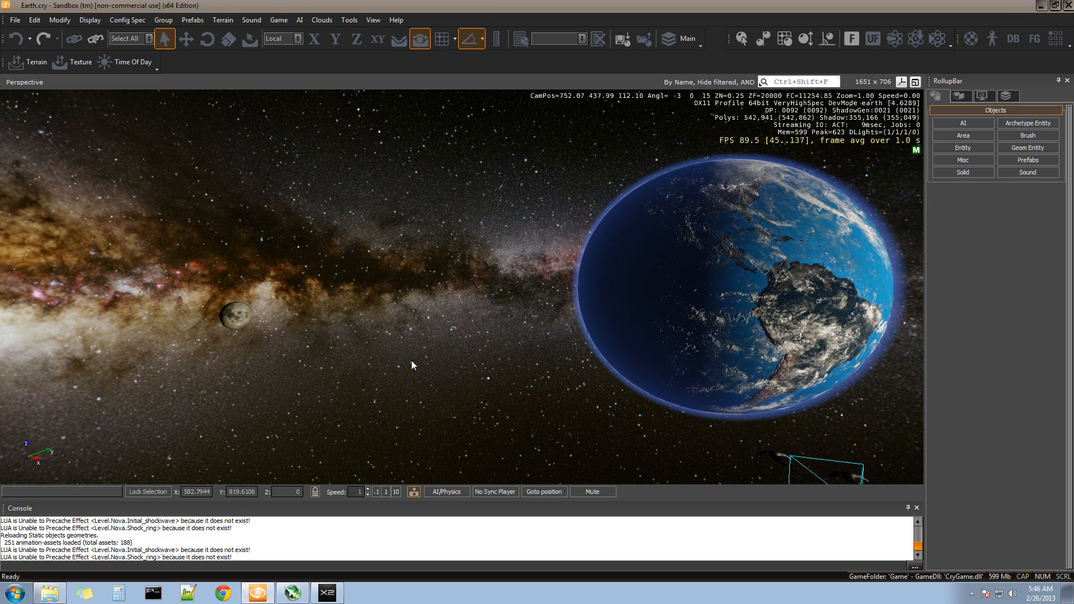
Examine the Earth and the surrounding starfield from several camera positions and angles
right_drag(412, 361, 415, 361)
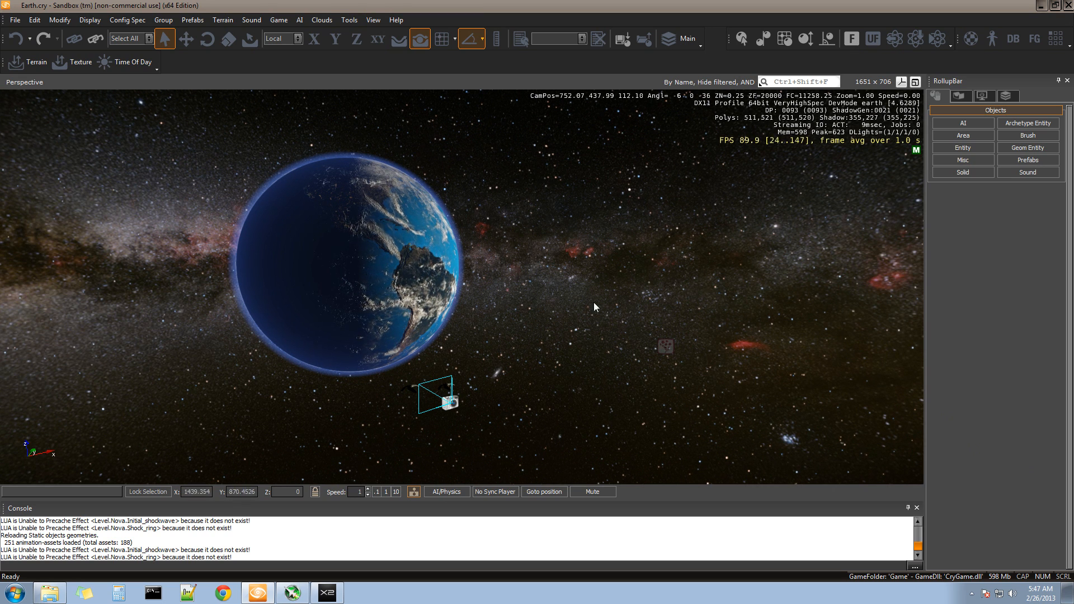
key(w)
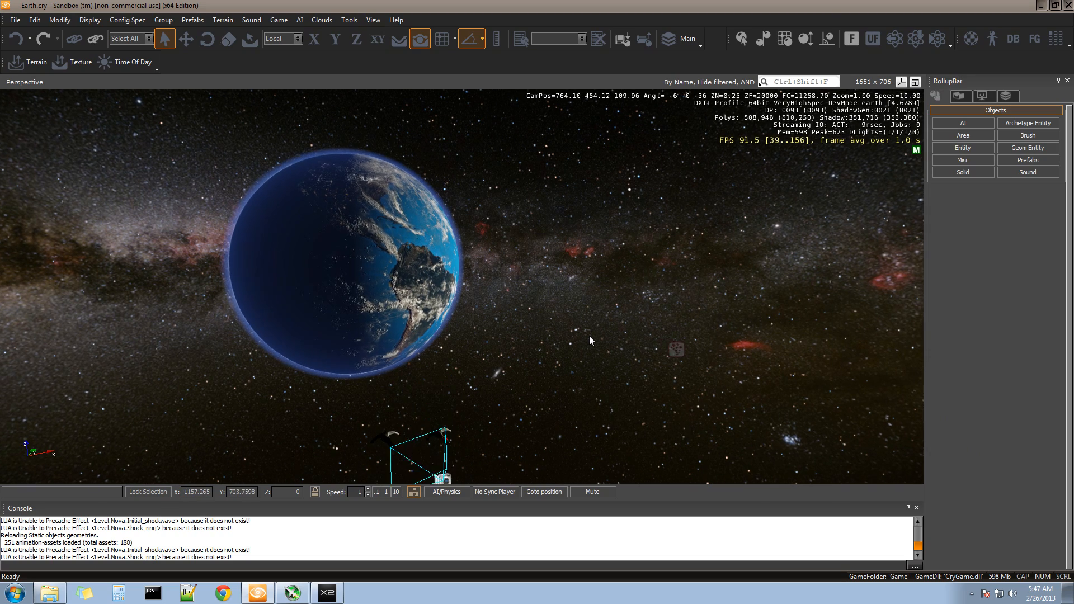
right_drag(589, 336, 589, 336)
key(w)
right_drag(436, 338, 434, 338)
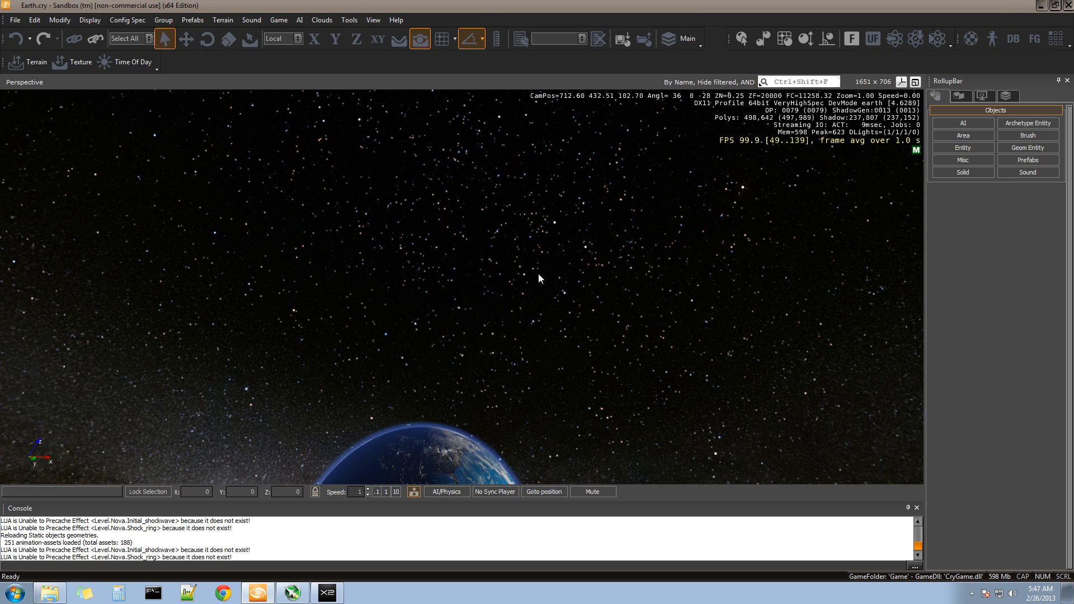
right_drag(542, 301, 542, 302)
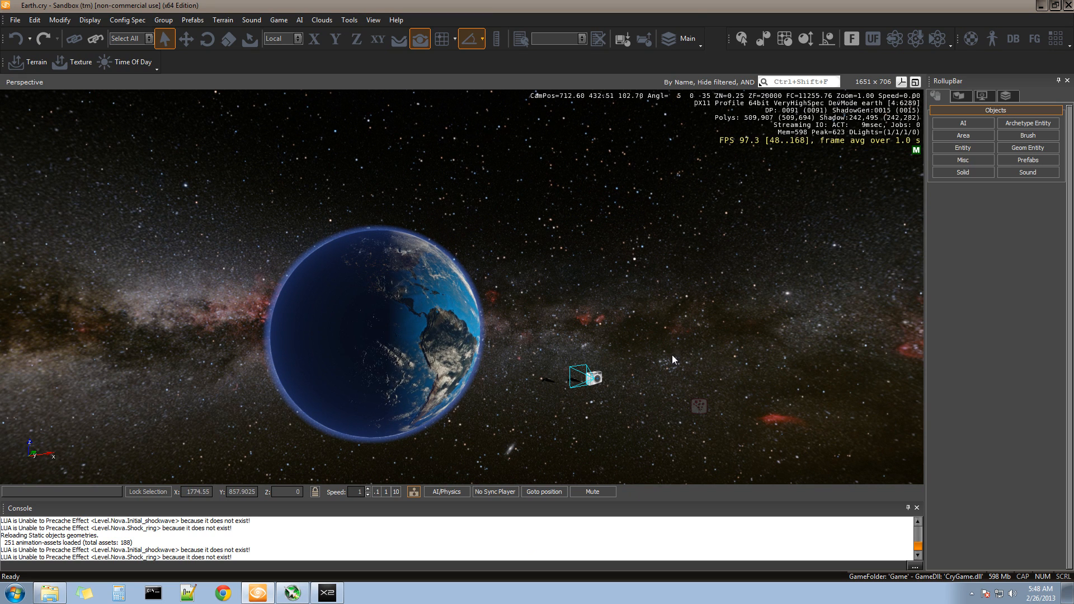
Open the Time Of Day editor and review its parameters from Sky down to Selective Color
click(367, 21)
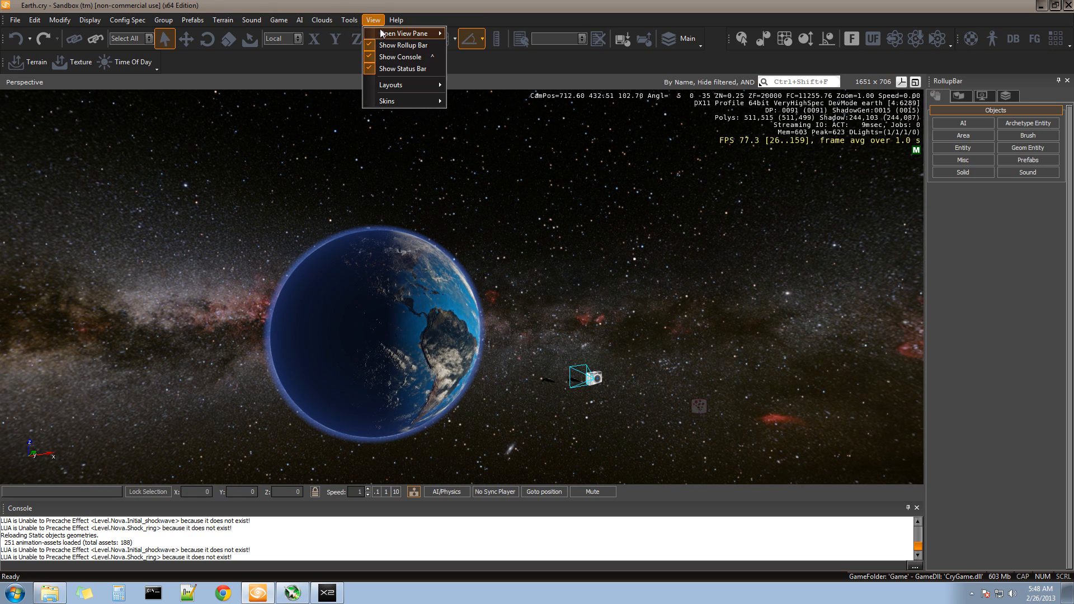
mouse_move(409, 34)
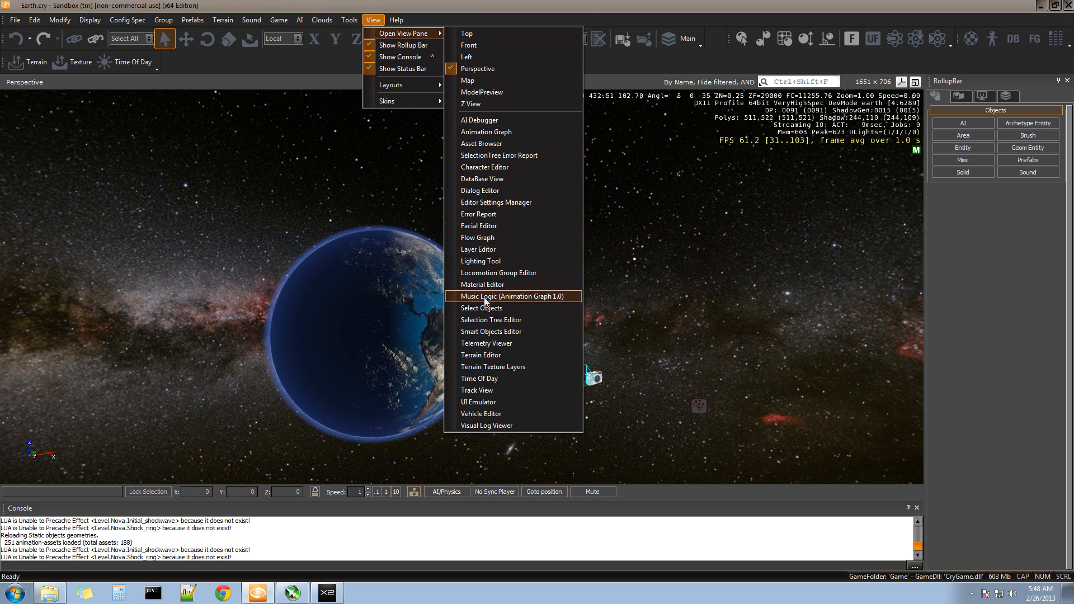
click(487, 382)
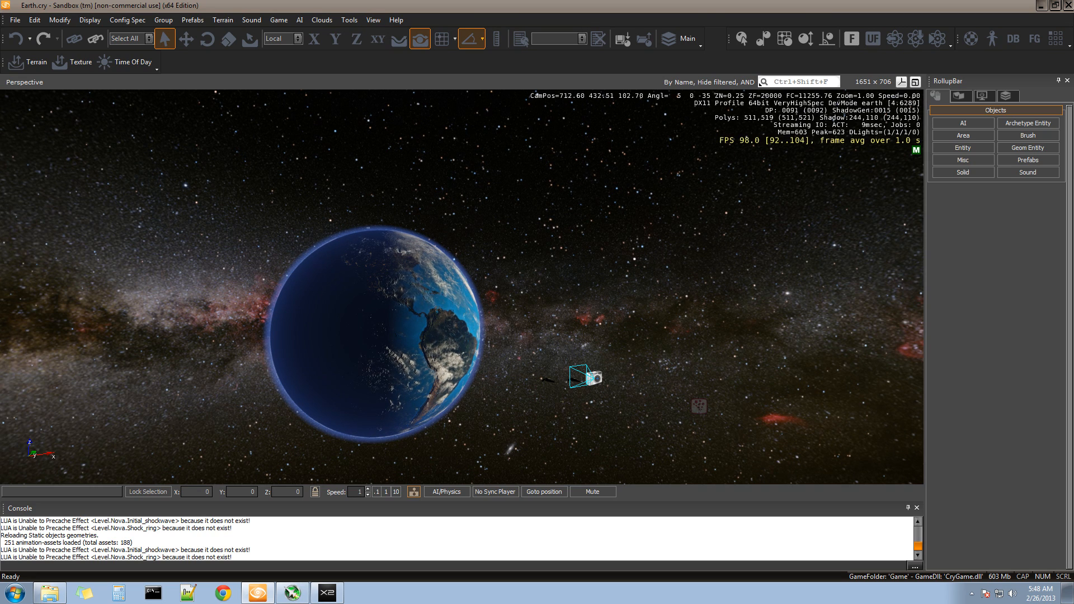
drag(0, 80, 650, 84)
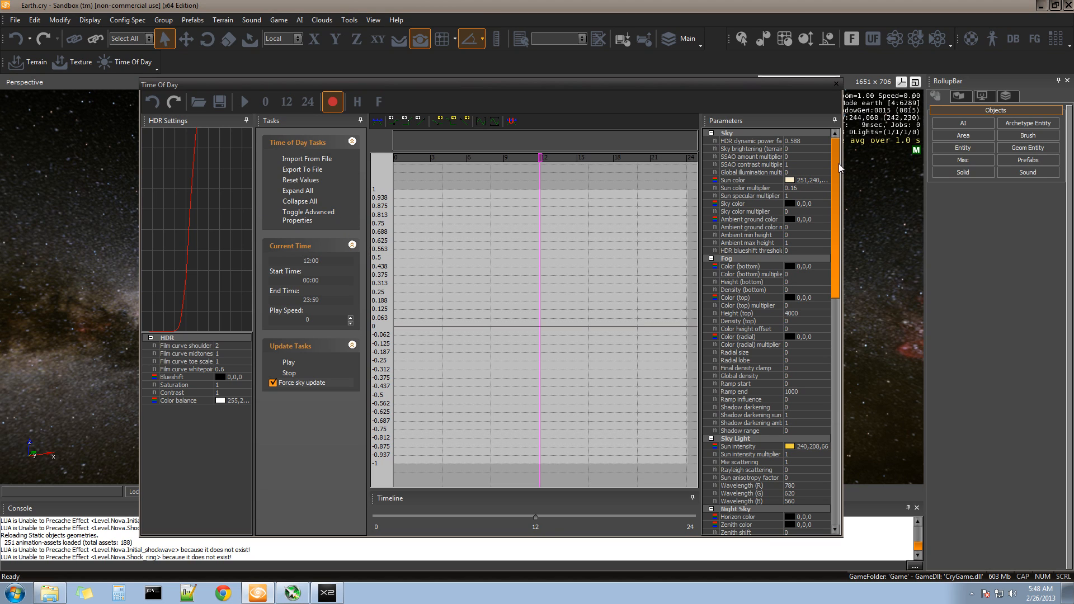
drag(838, 163, 838, 317)
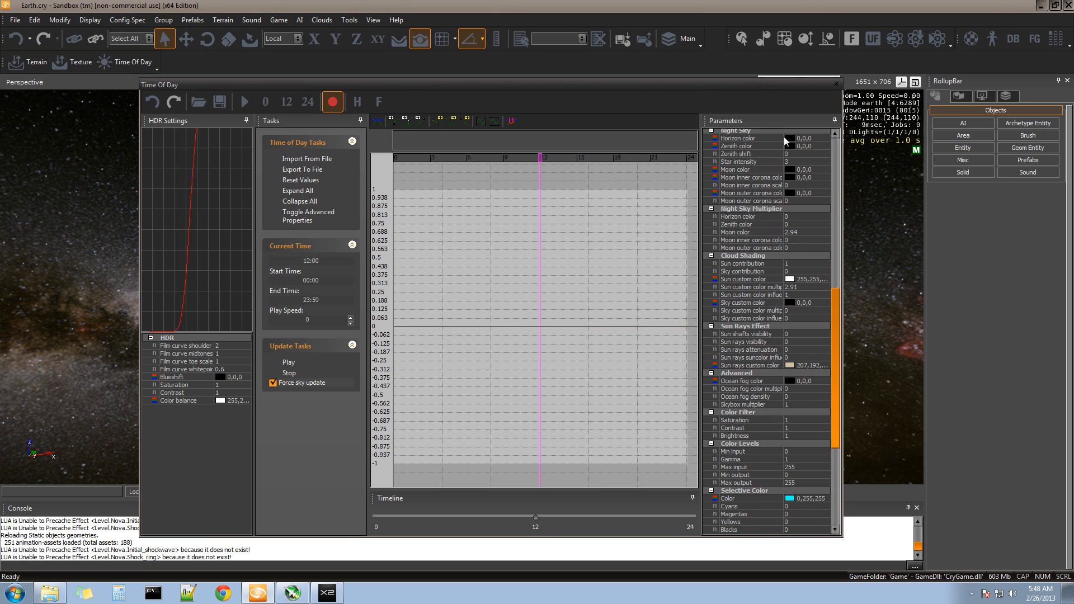
Select the Sun_core fog volume at the sun and hide the selection to view the sun without it
drag(695, 87, 346, 124)
right_drag(688, 272, 687, 273)
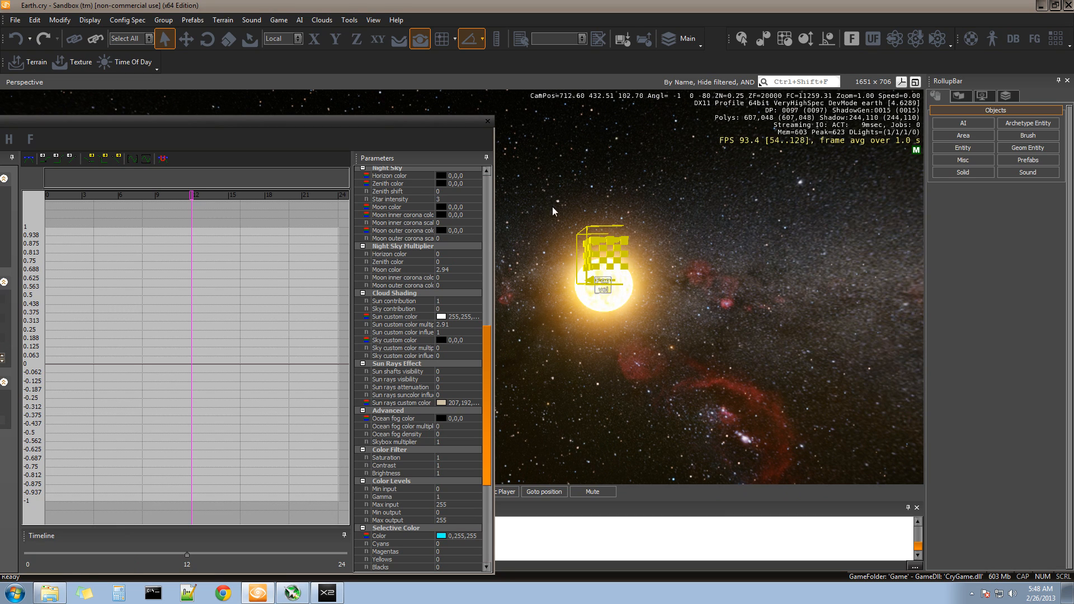
drag(552, 207, 659, 340)
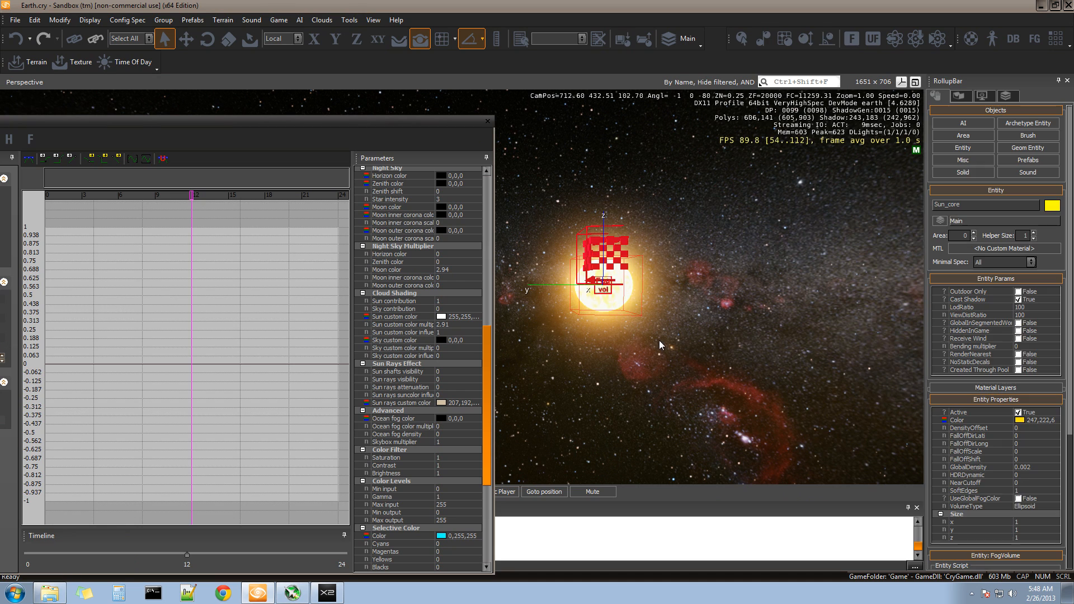
click(15, 20)
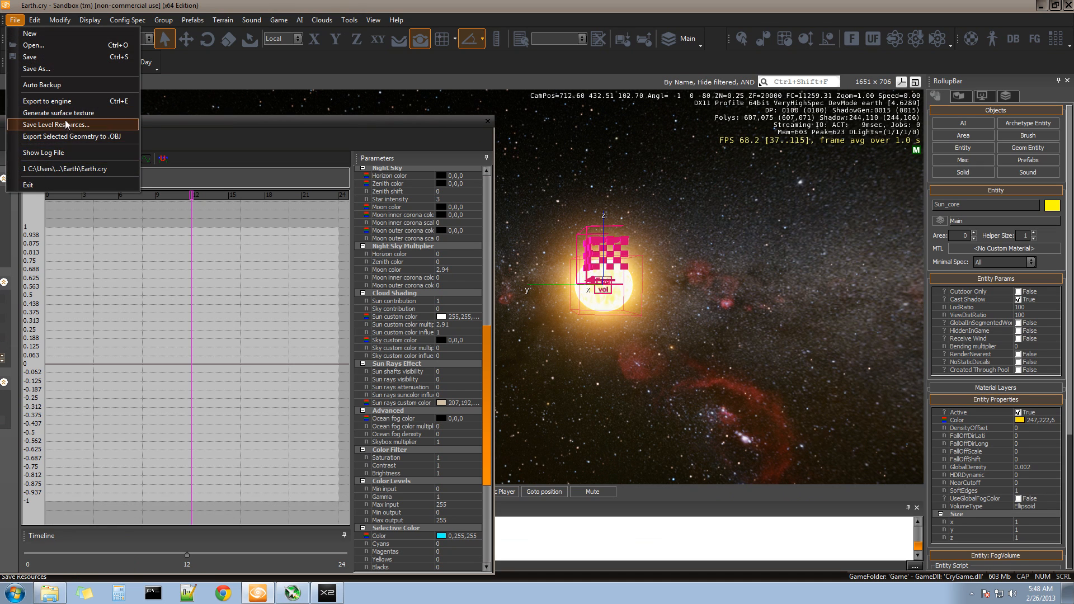
mouse_move(48, 20)
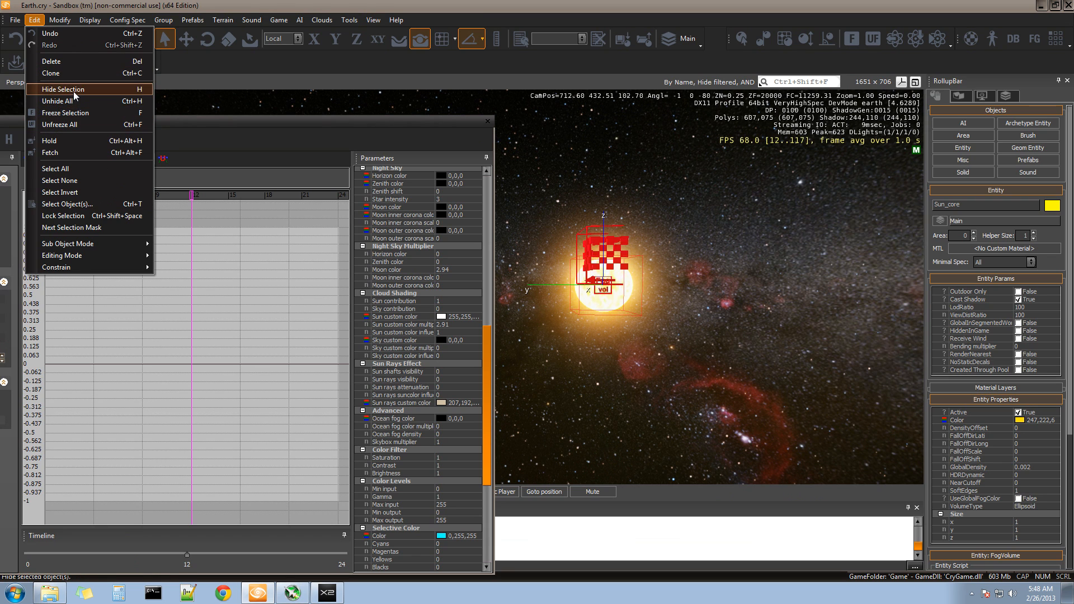
click(63, 89)
click(666, 307)
right_drag(710, 300, 710, 299)
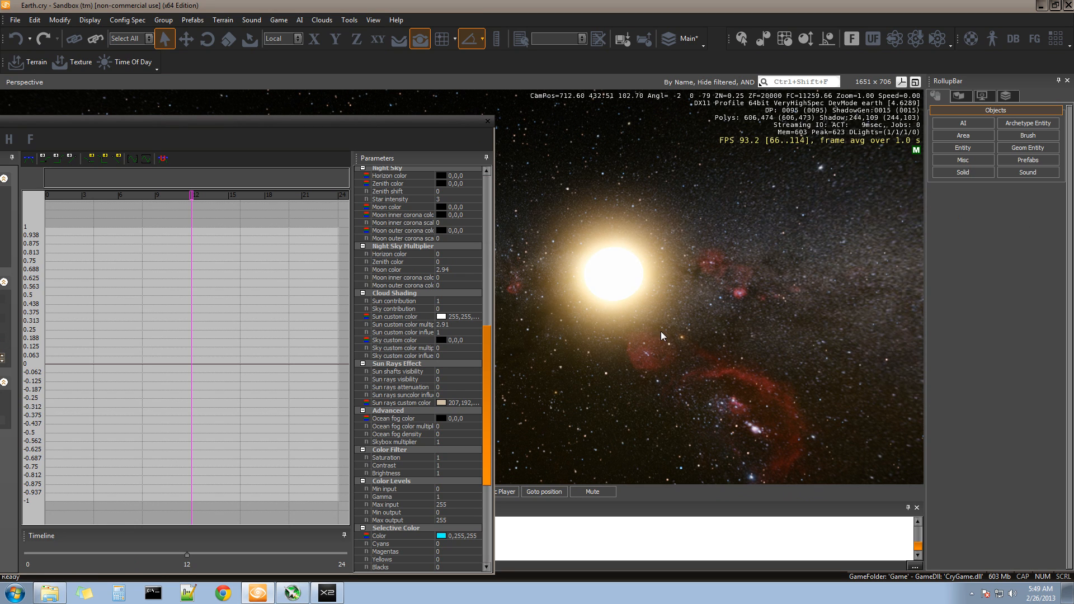
Unhide all objects in the level
click(34, 20)
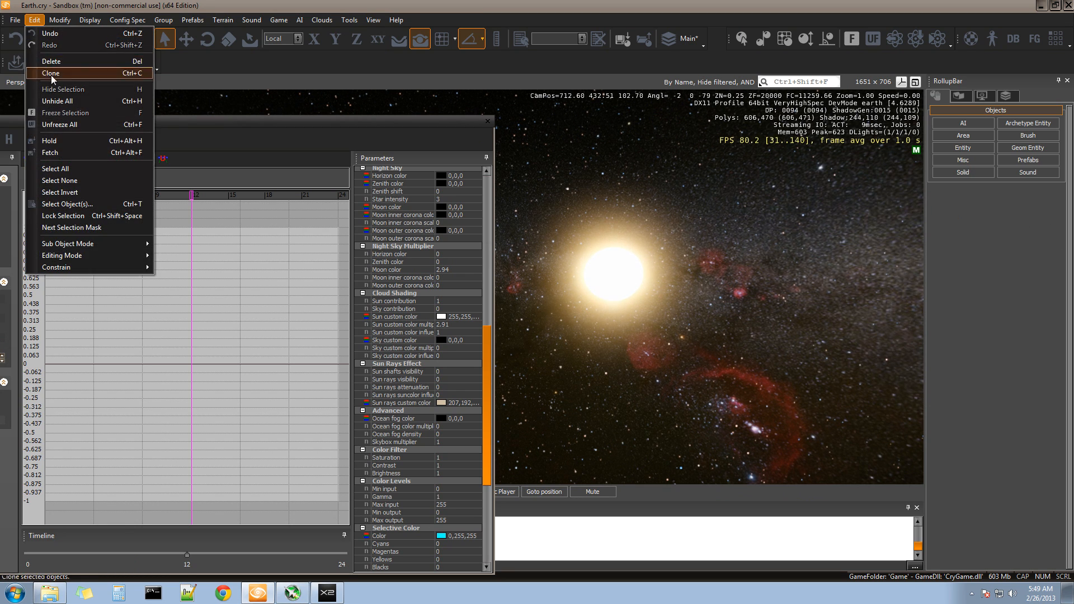
click(66, 101)
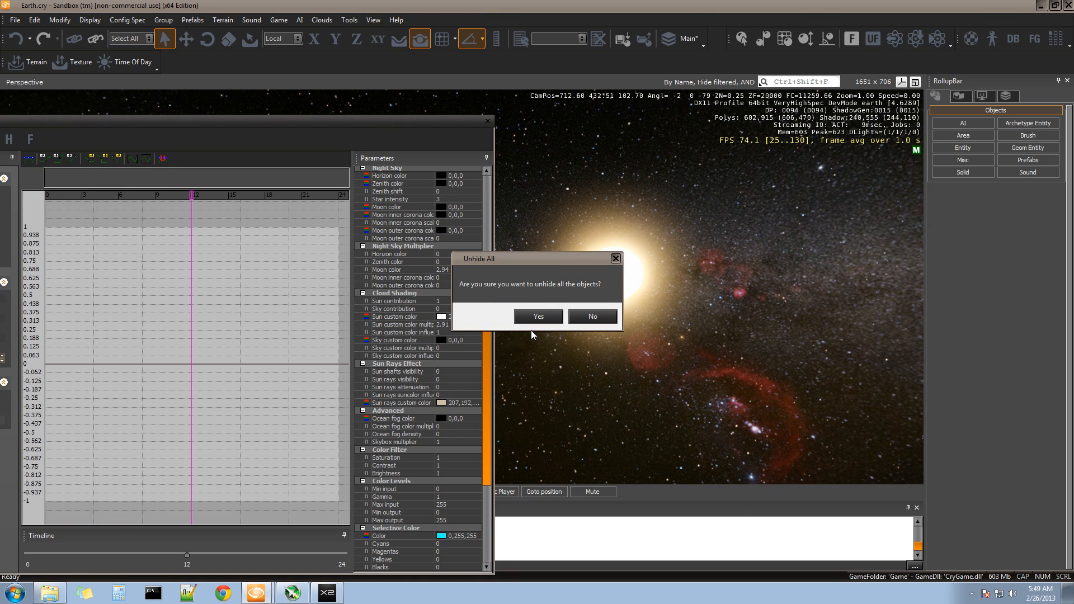
click(538, 317)
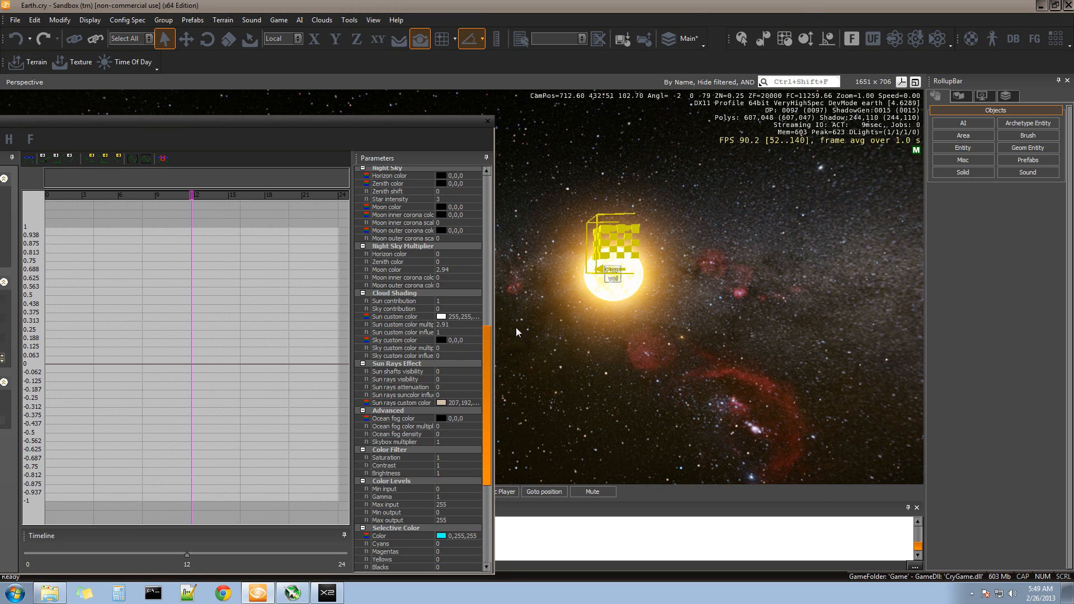
Try Sky Light Rayleigh scattering values of 3 and 2, and set the parameter back to 0
drag(488, 343, 496, 267)
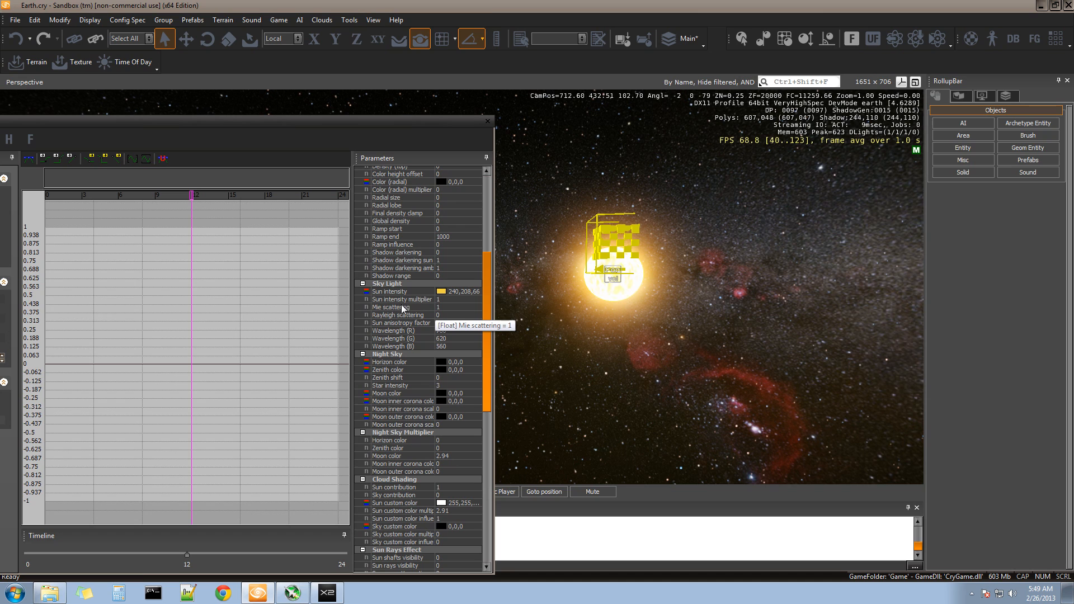
click(456, 315)
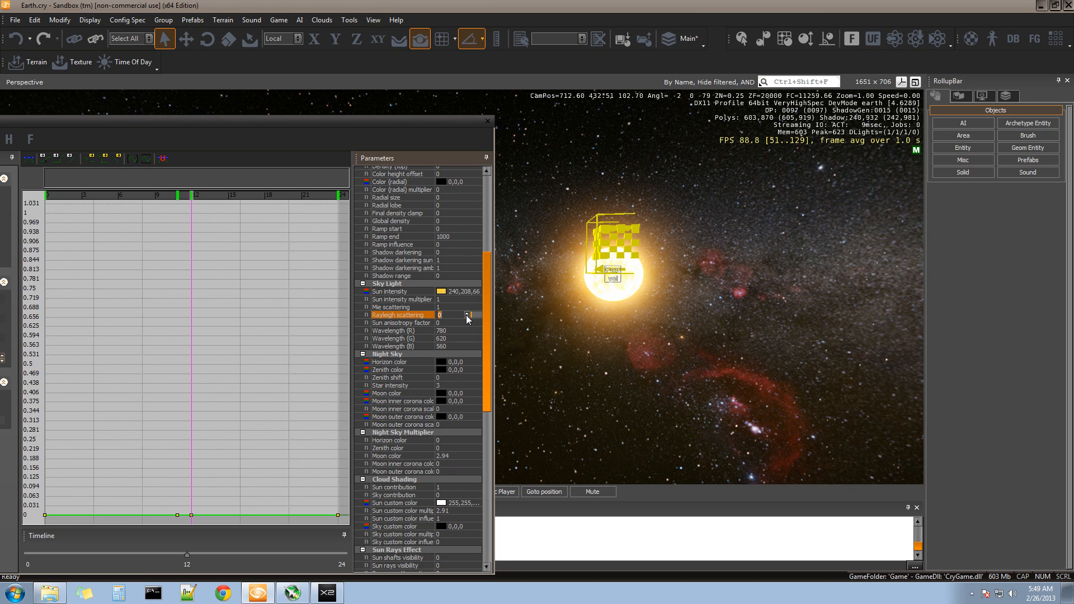
click(467, 313)
click(467, 316)
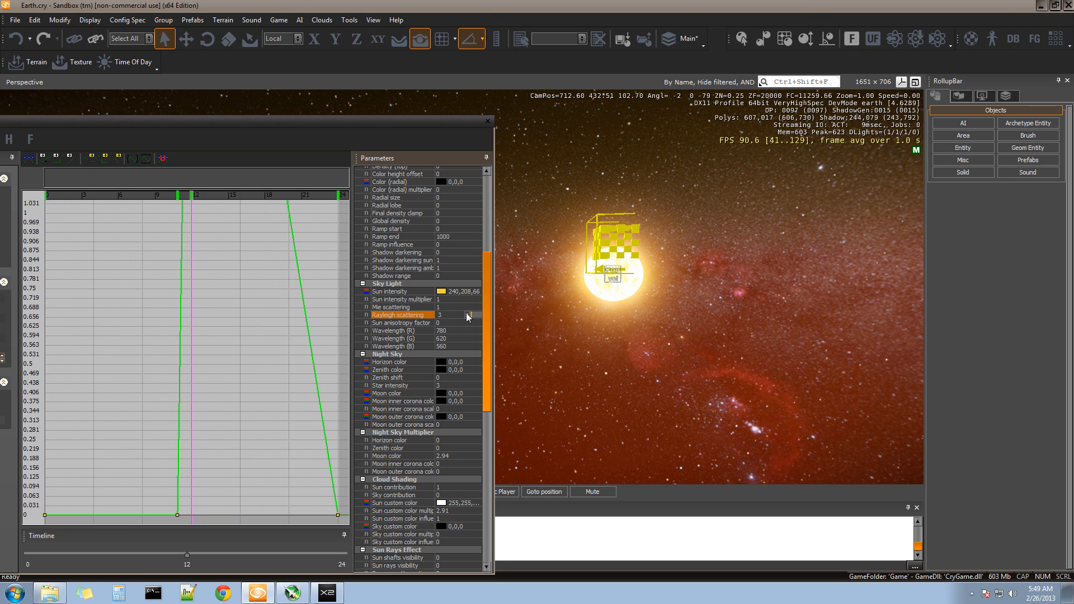
click(468, 316)
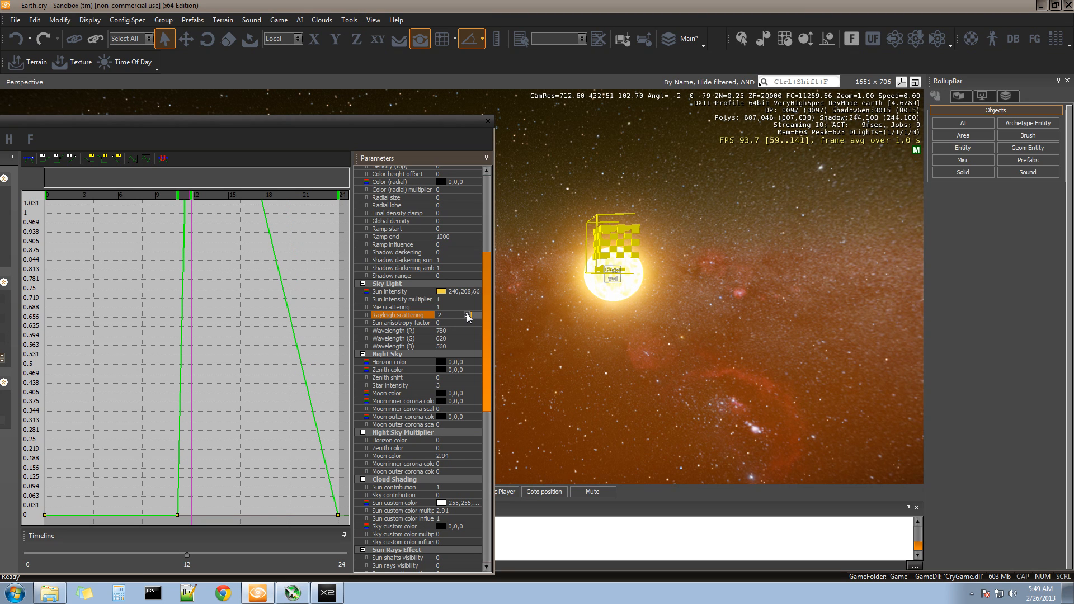
click(467, 317)
click(467, 316)
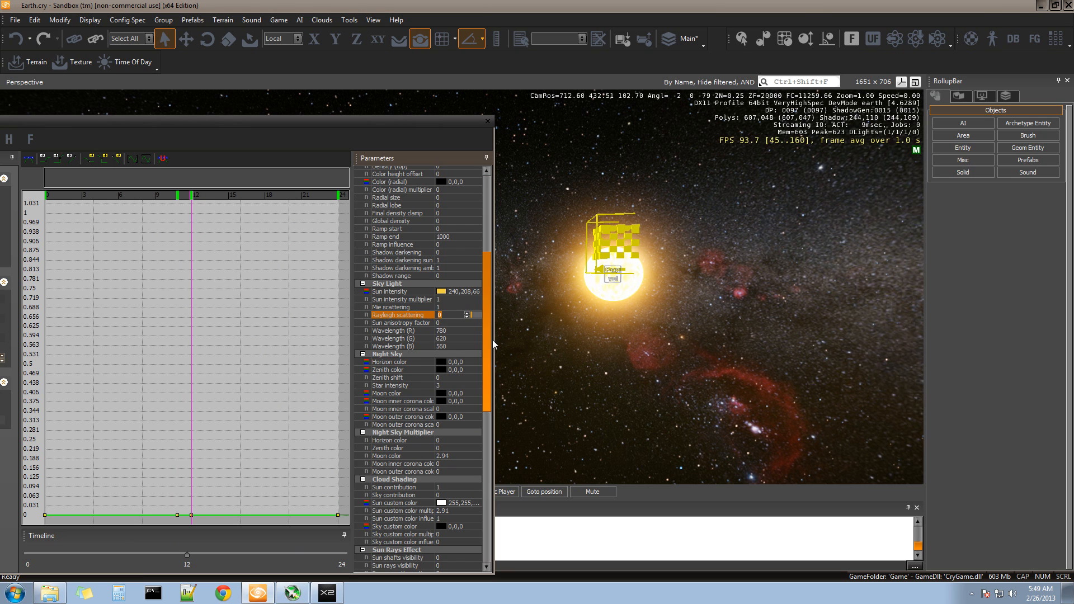
Review the Time Of Day editor's remaining parameters and its file import and export tasks, and close the editor
drag(489, 344, 488, 371)
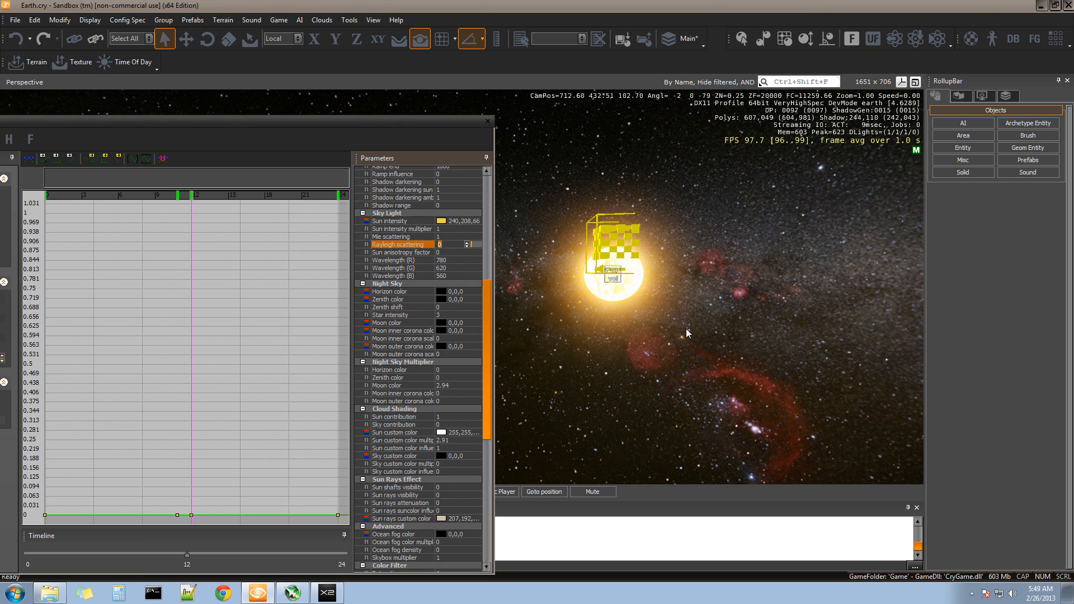
right_drag(685, 329, 665, 324)
drag(143, 129, 382, 116)
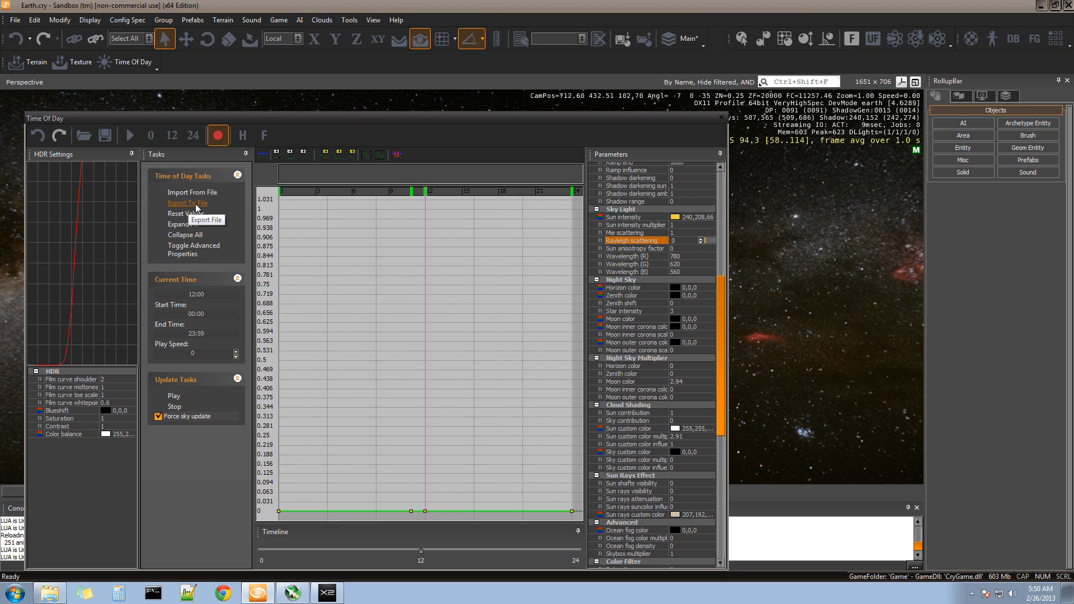
drag(112, 120, 113, 119)
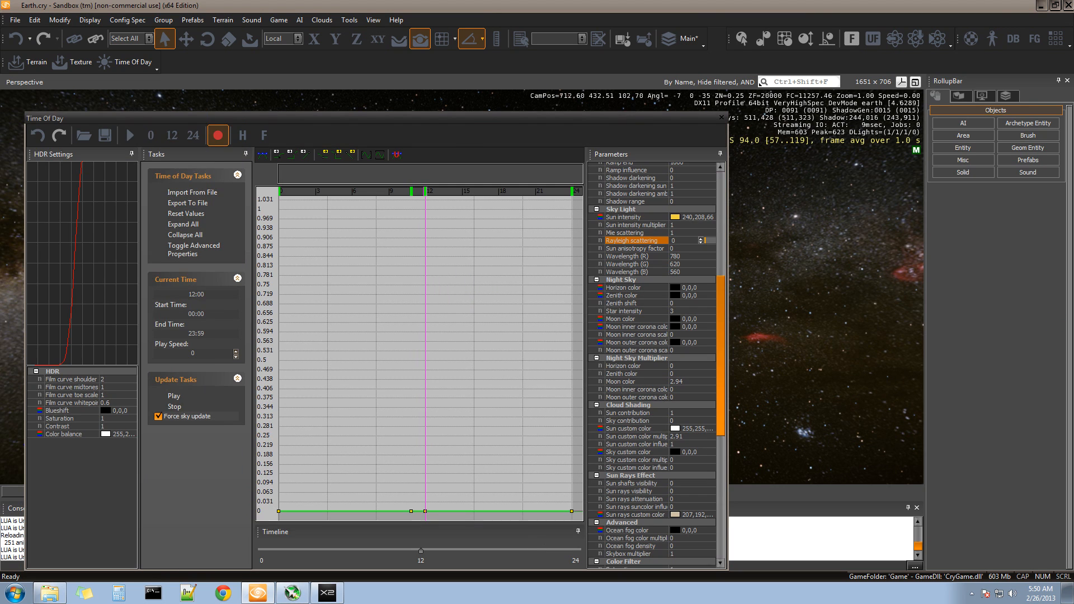
click(722, 117)
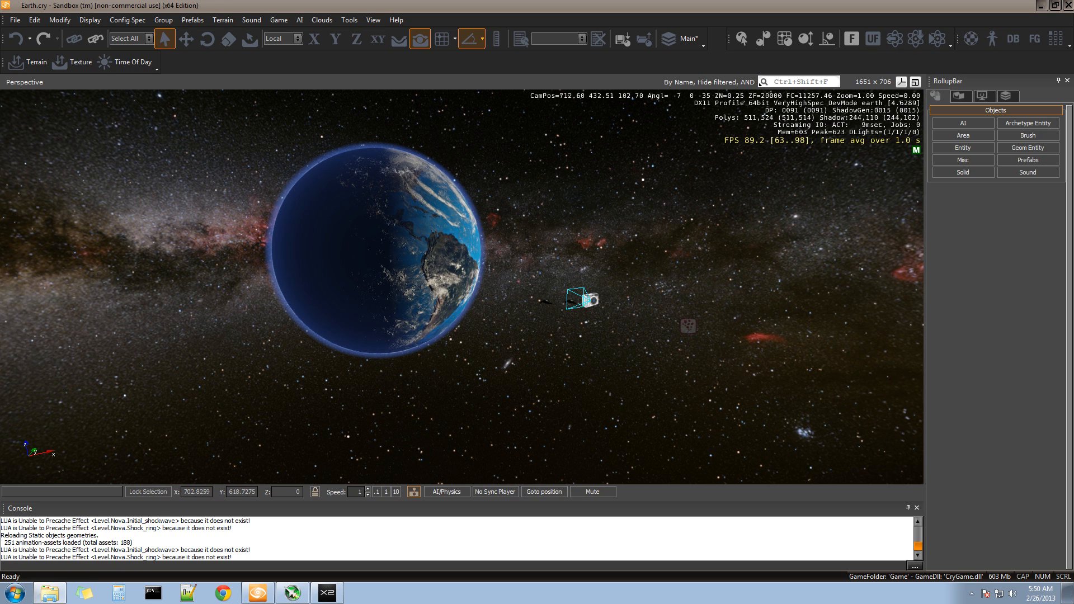
Switch to File Explorer, open sys_spec_Physics.cfg from the CVarGroups folder in Notepad, check the p_gravity_z setting, and close the file
click(49, 593)
drag(259, 146, 393, 135)
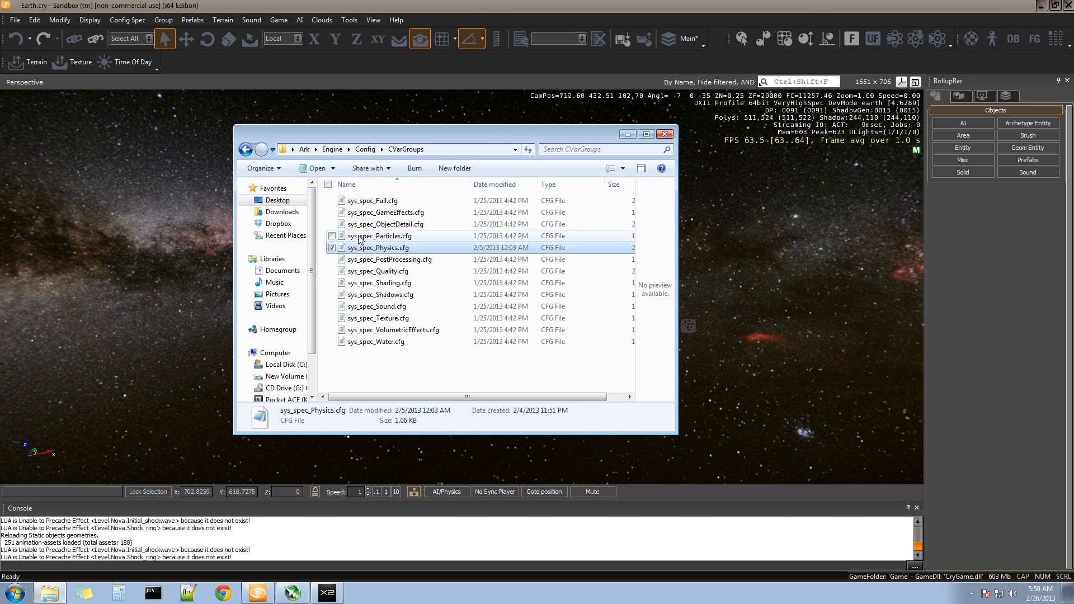
double_click(382, 252)
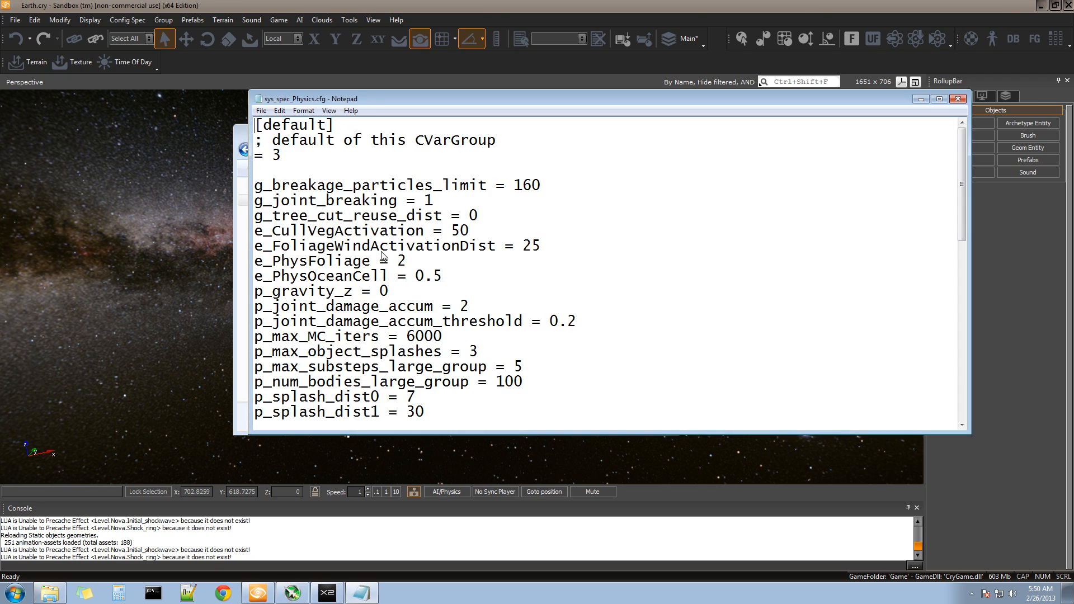
drag(354, 99, 353, 205)
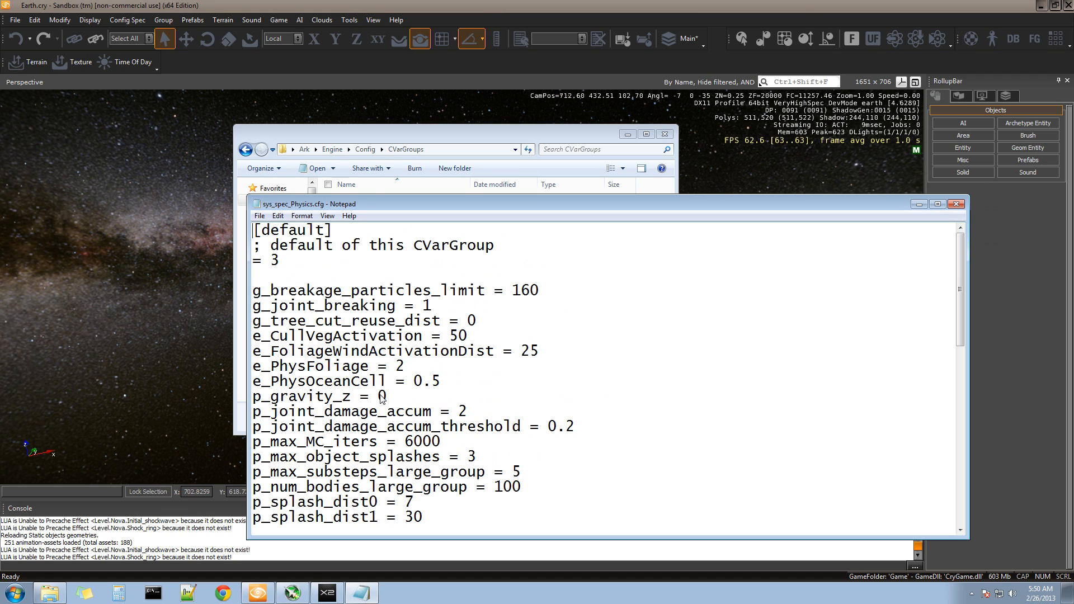
click(956, 204)
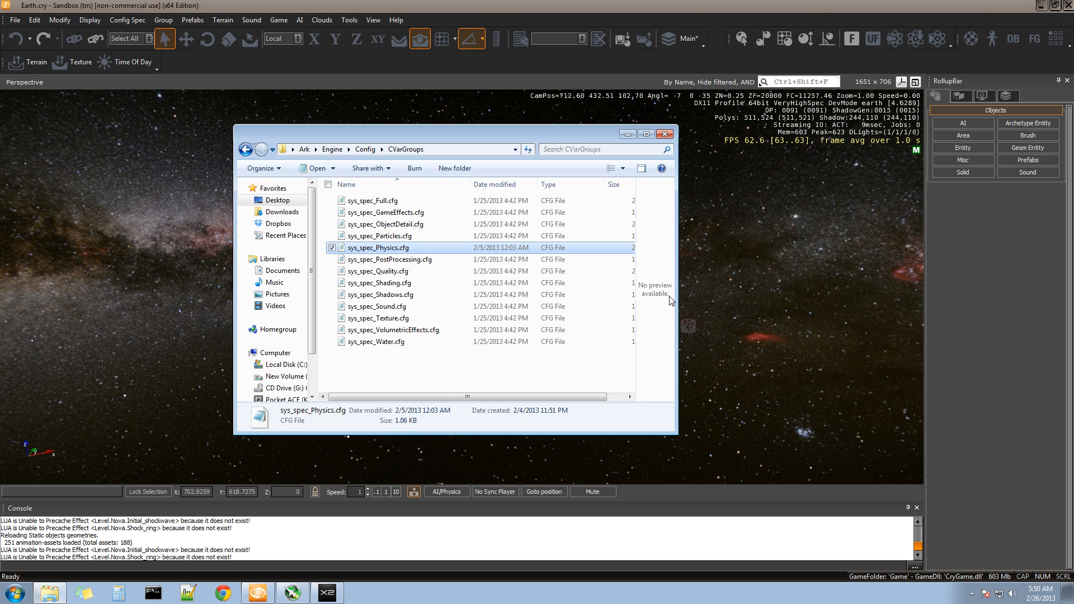
Go from the CVarGroups folder to Ark's Editor folder and locate default_time_of_day.tod and default_time_of_day.xml
click(246, 150)
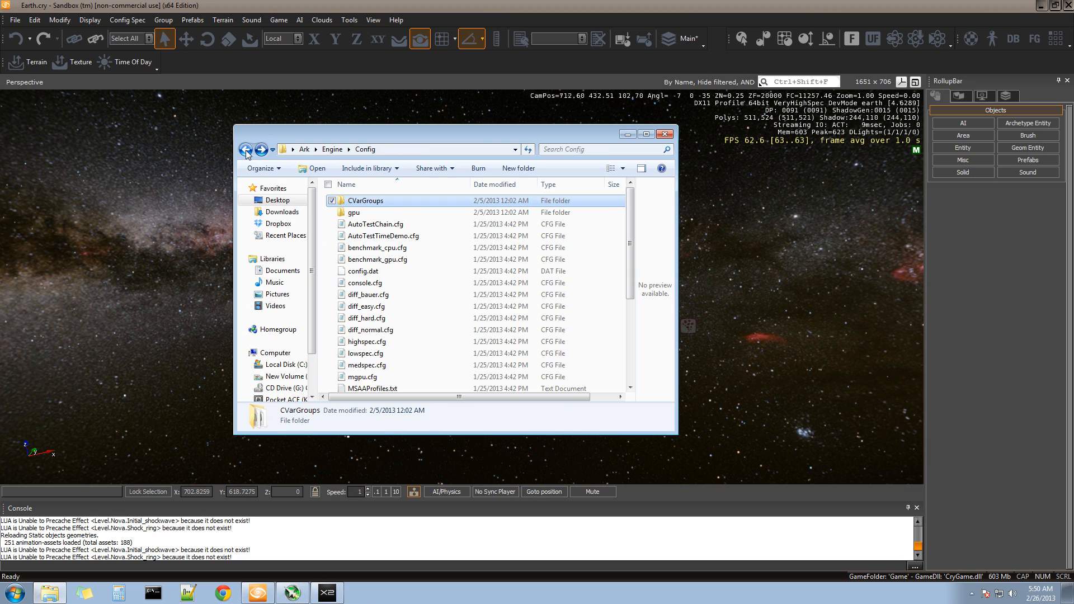
click(246, 150)
click(246, 150)
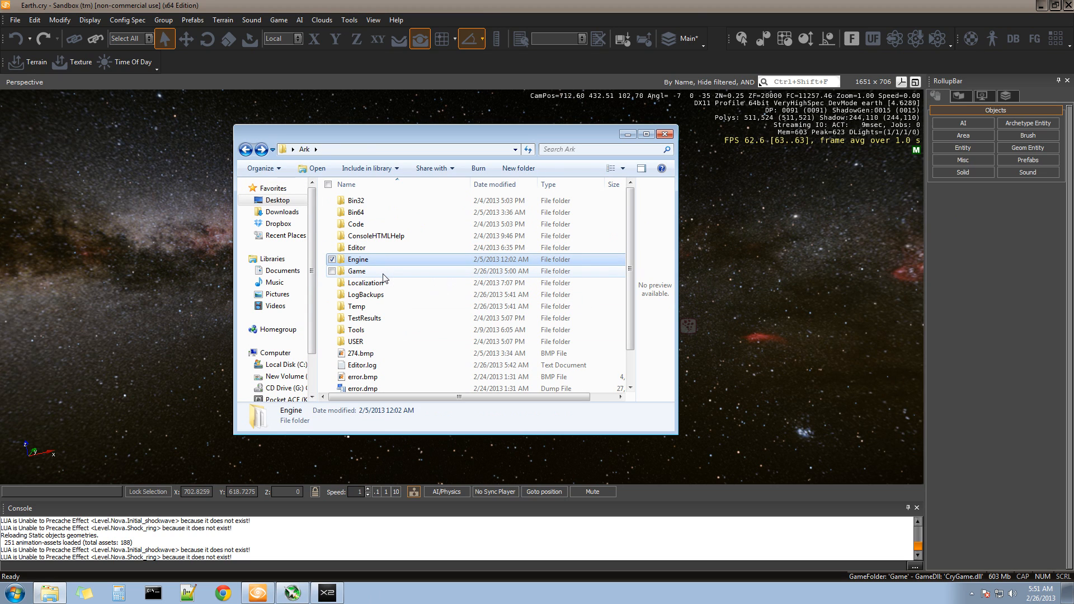
double_click(357, 247)
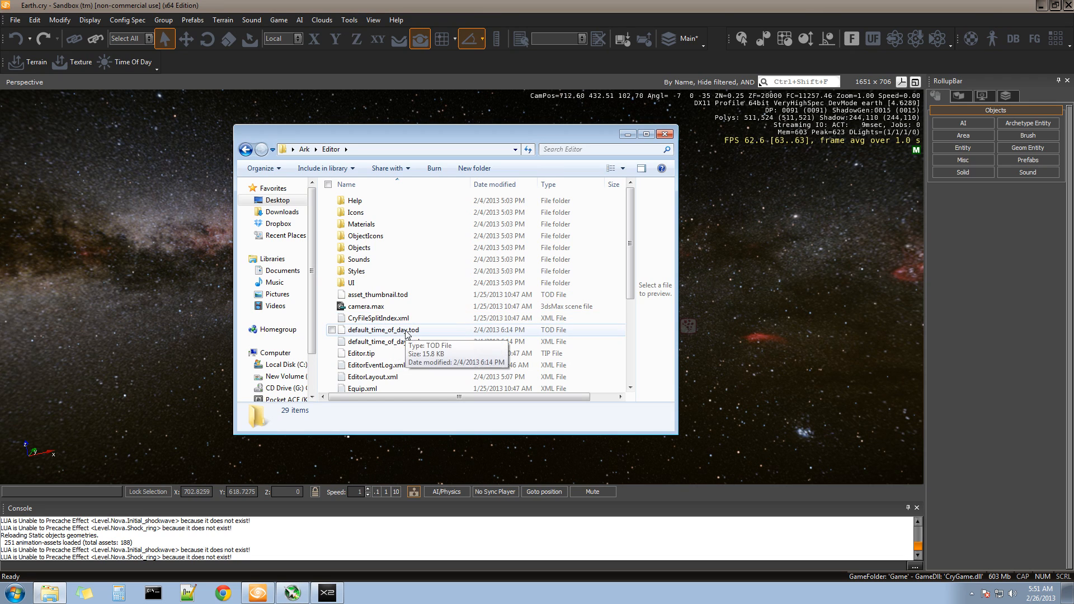
click(423, 335)
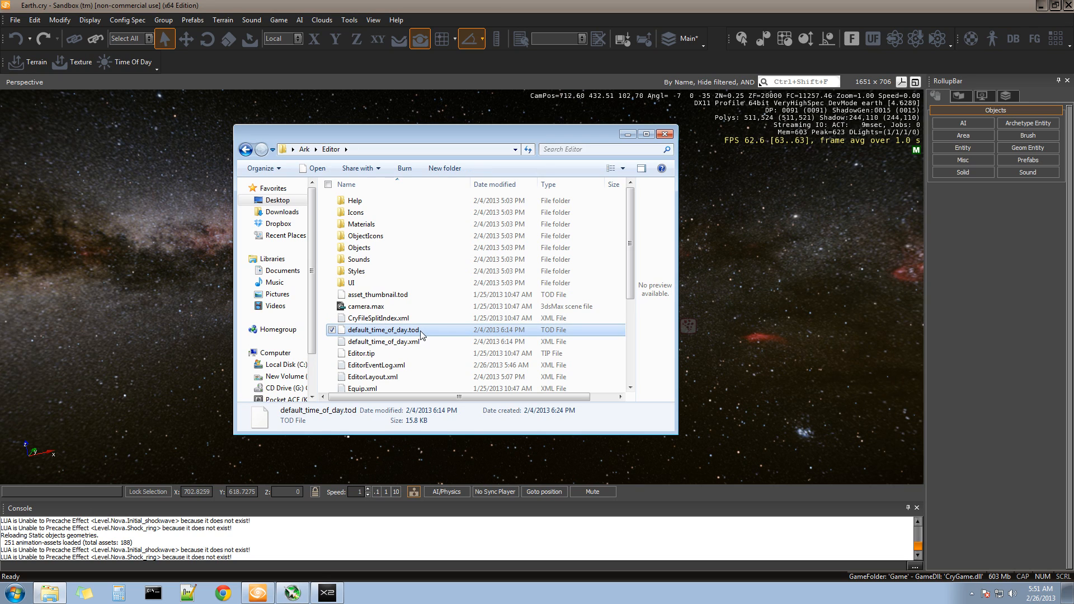
click(417, 330)
click(420, 331)
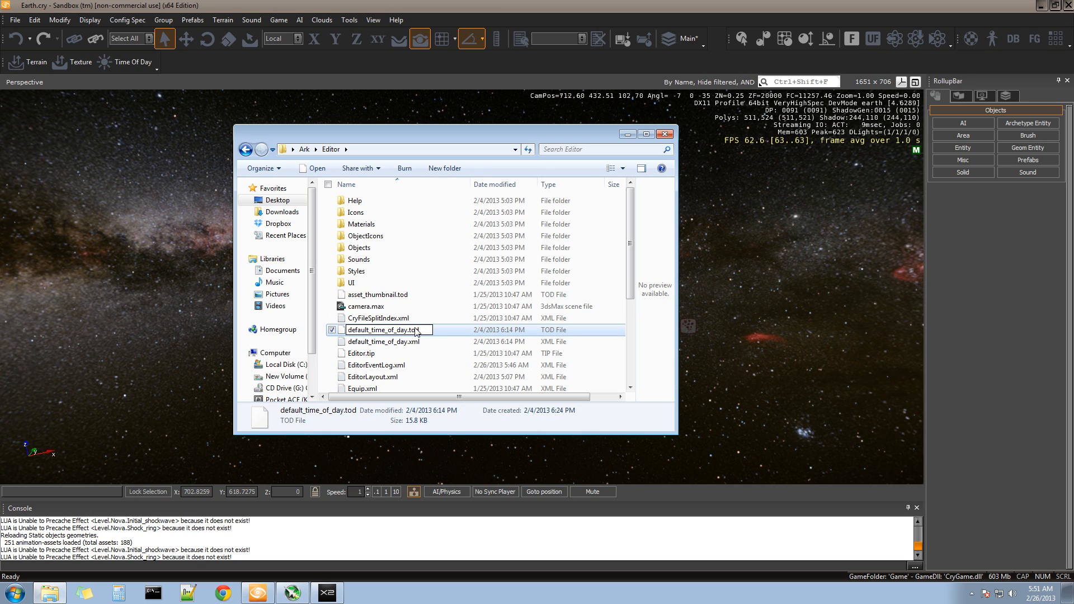
click(365, 341)
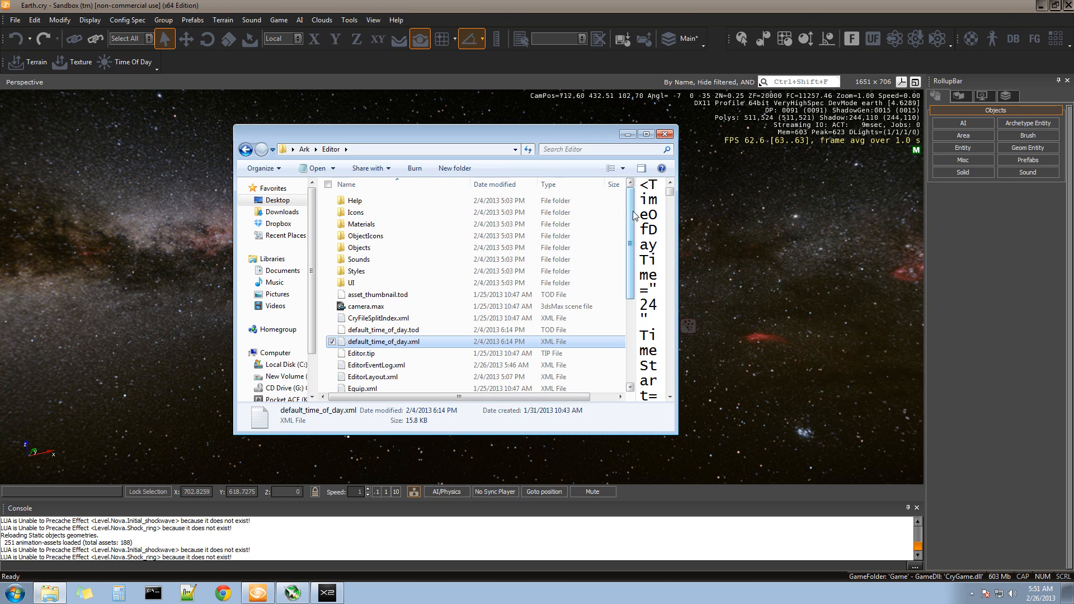
scroll(632, 207, down, 3)
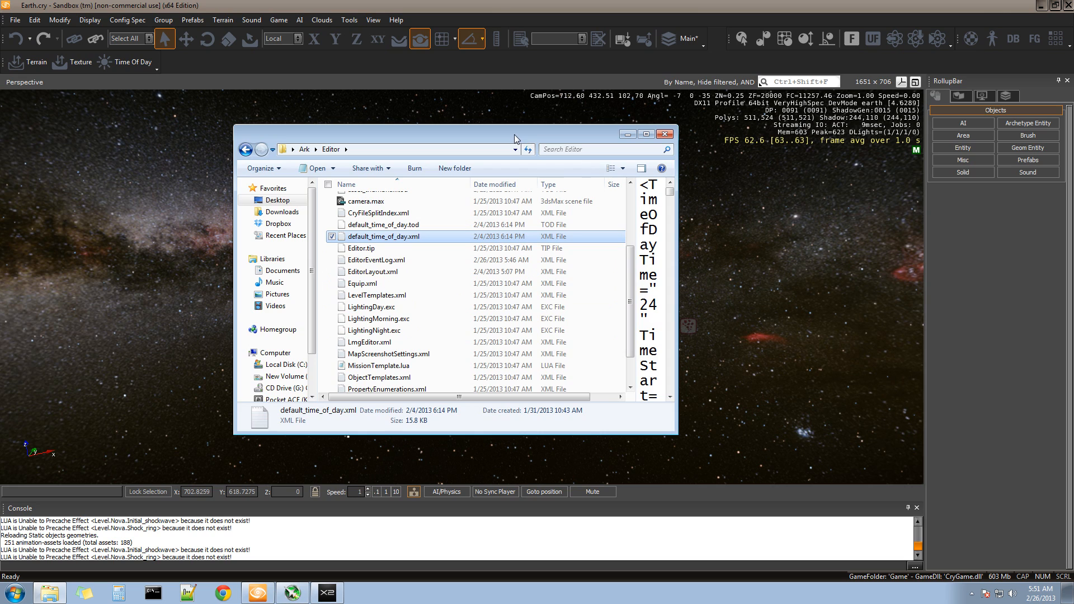
Return to the Sandbox level and view the sun, Earth and surrounding star sphere from far out
drag(515, 134, 0, 174)
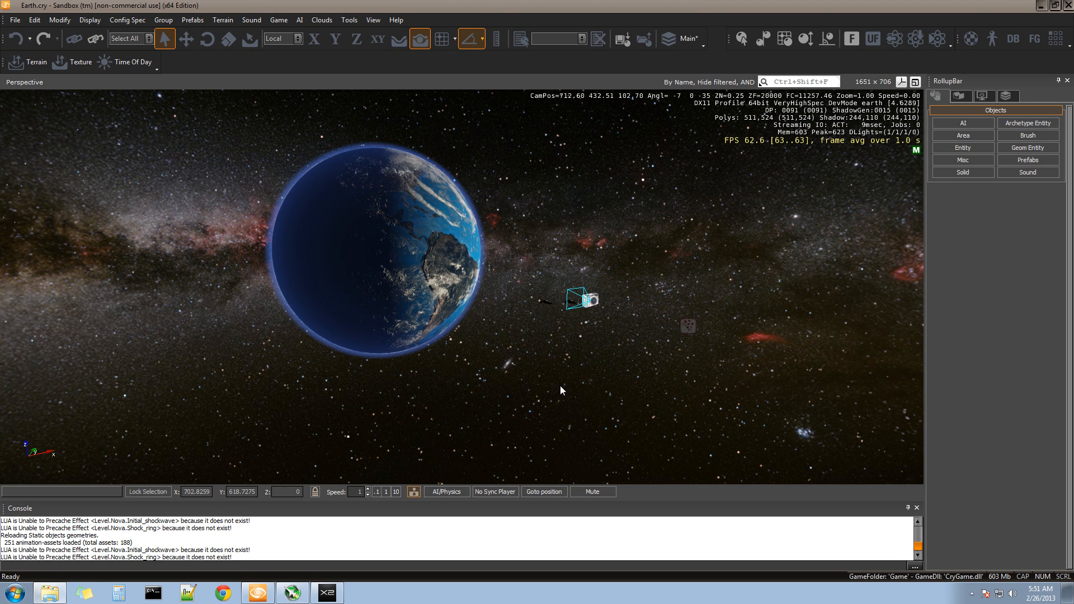
right_drag(559, 385, 563, 387)
key(s)
key(d)
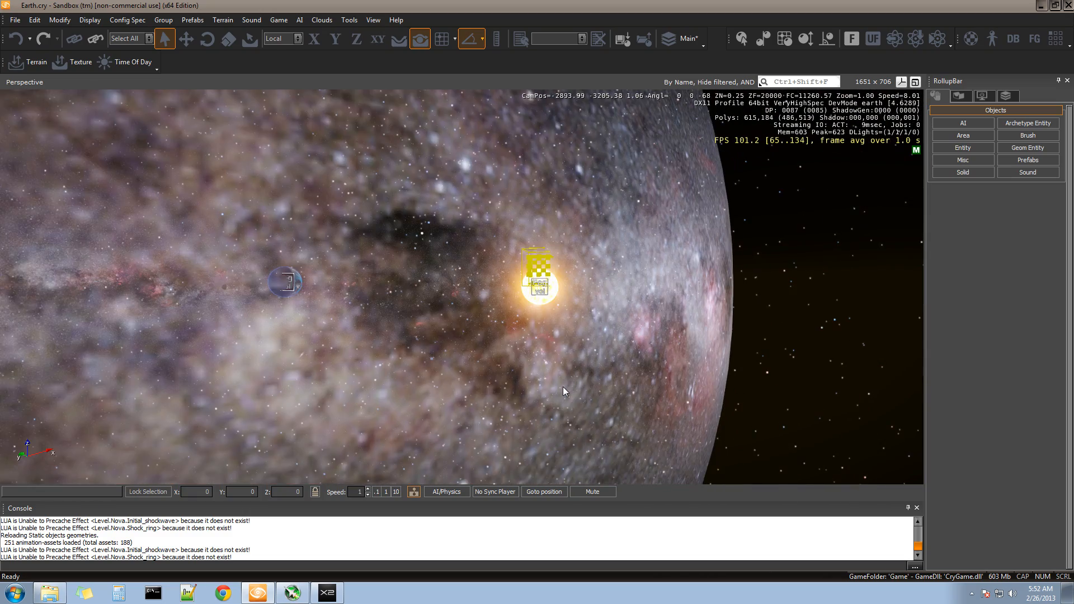
key(w)
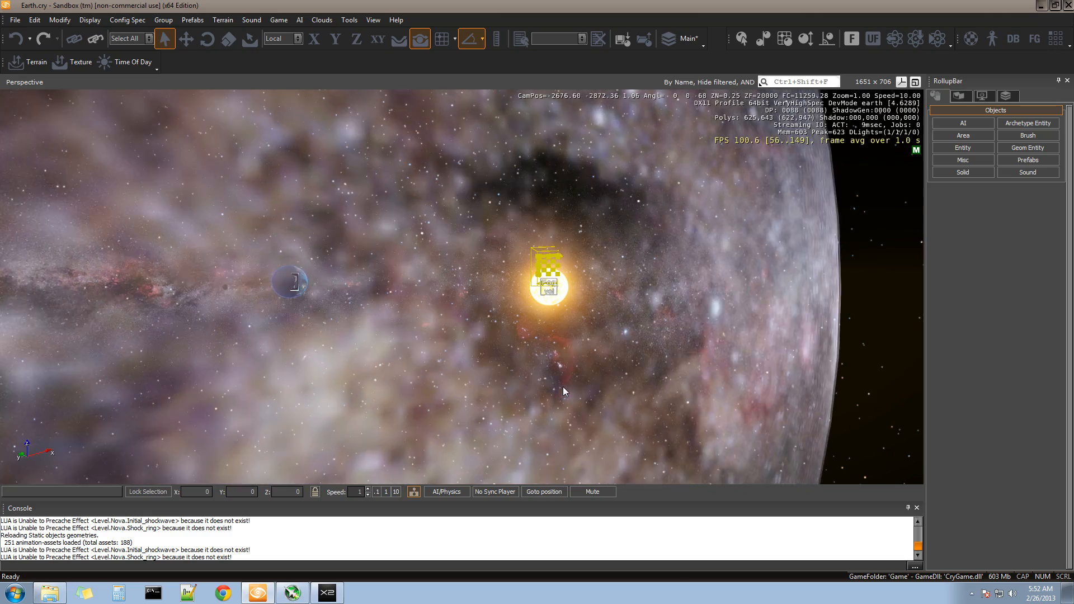
key(w)
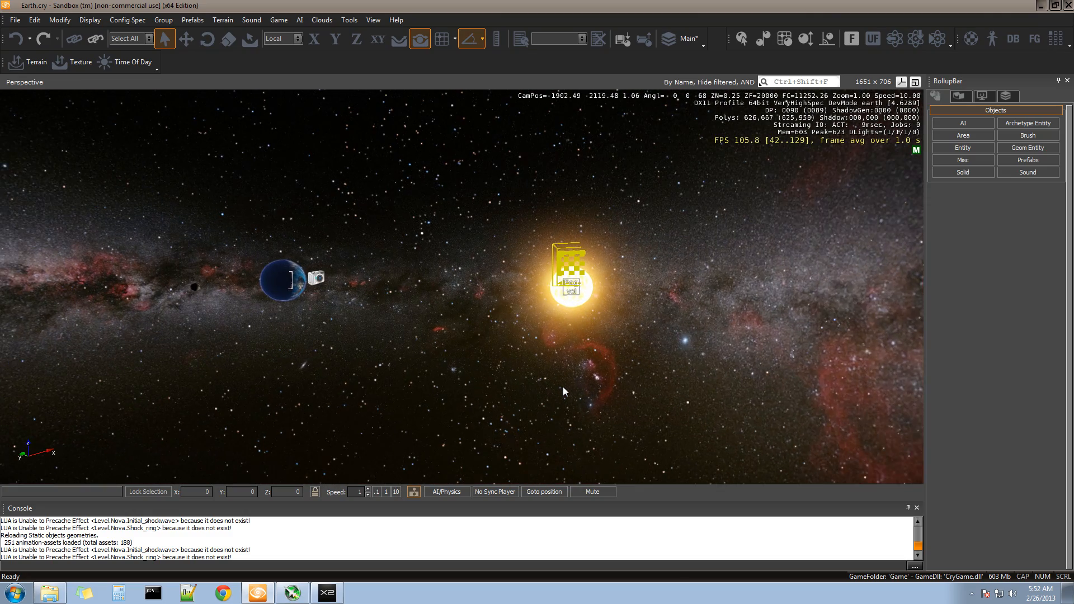
key(w)
Examine Earth from several distances in the viewport, ending near the camera object and the ships beside it
right_drag(563, 387, 563, 387)
key(w)
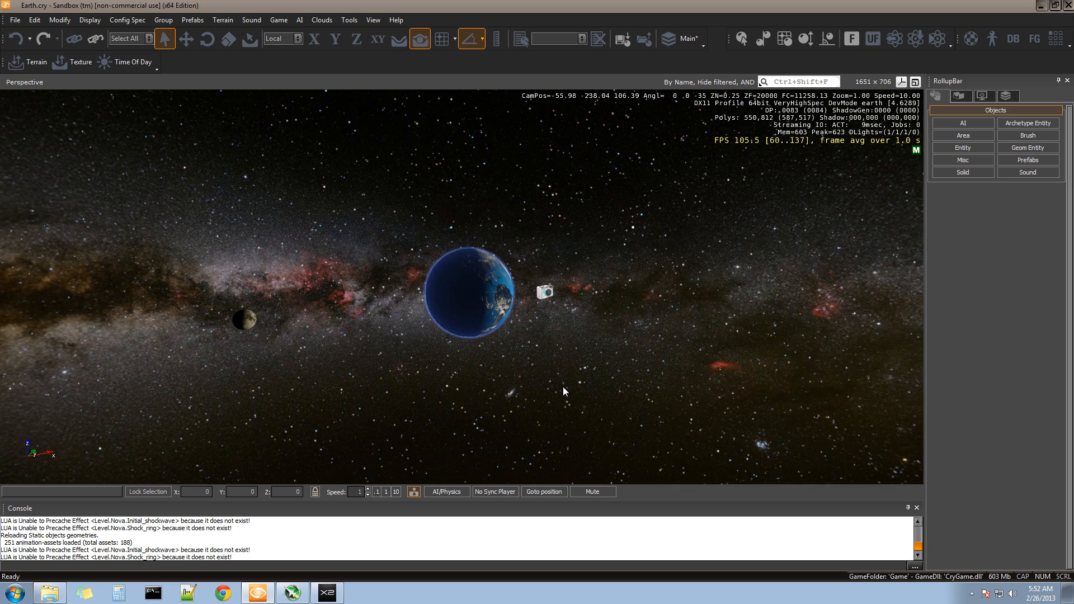
key(w)
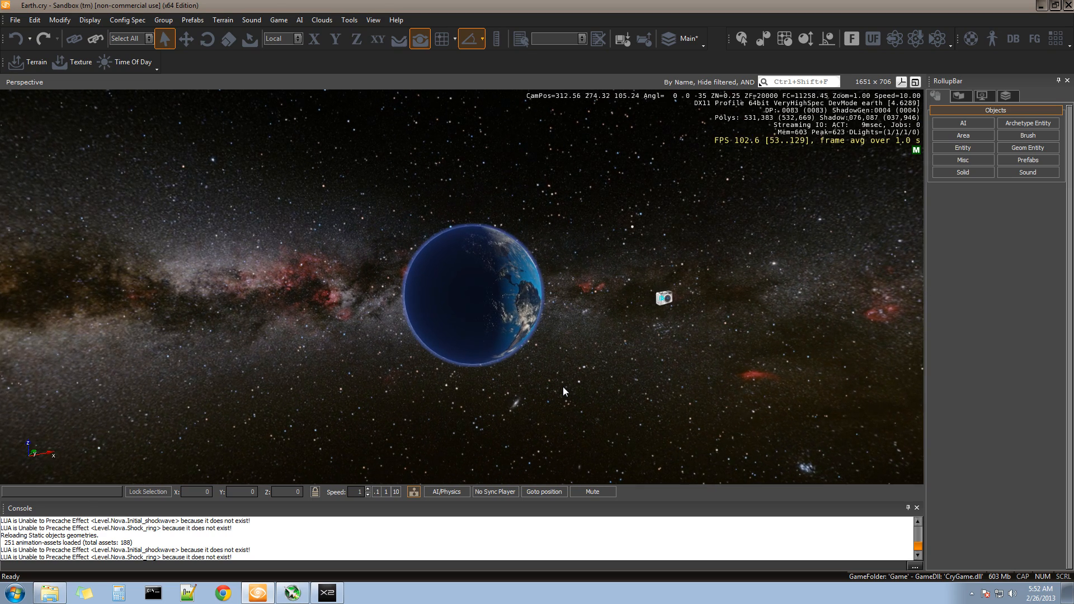
key(w)
key(d)
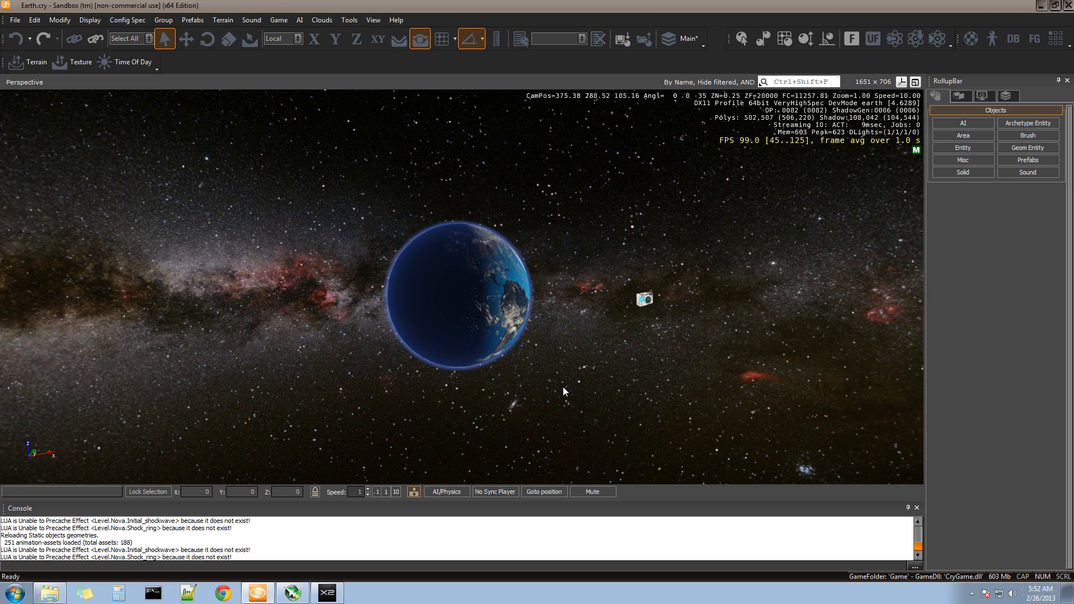
key(a)
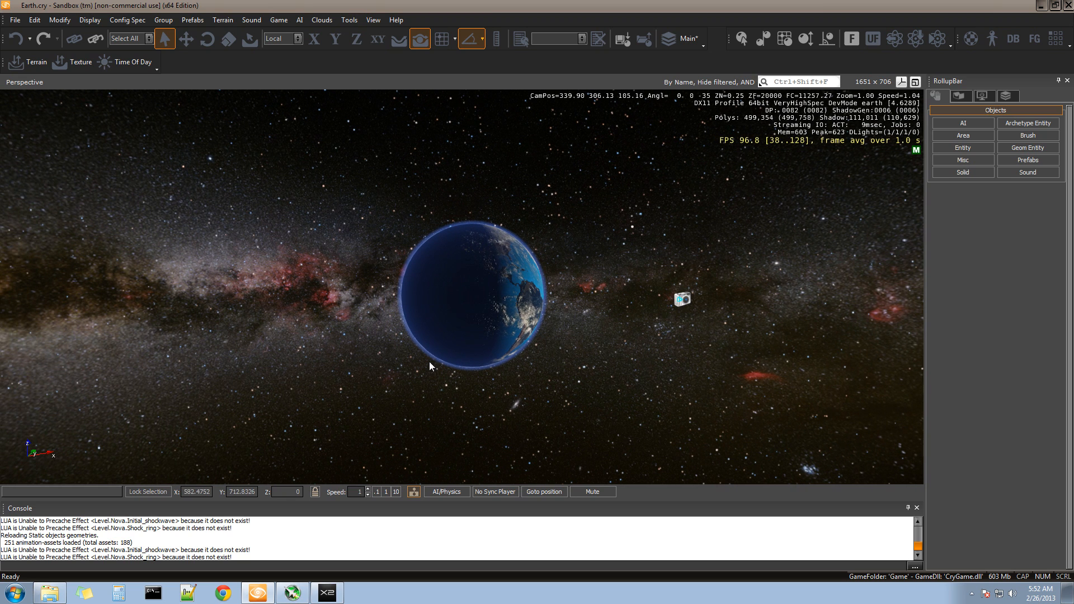
key(d)
key(a)
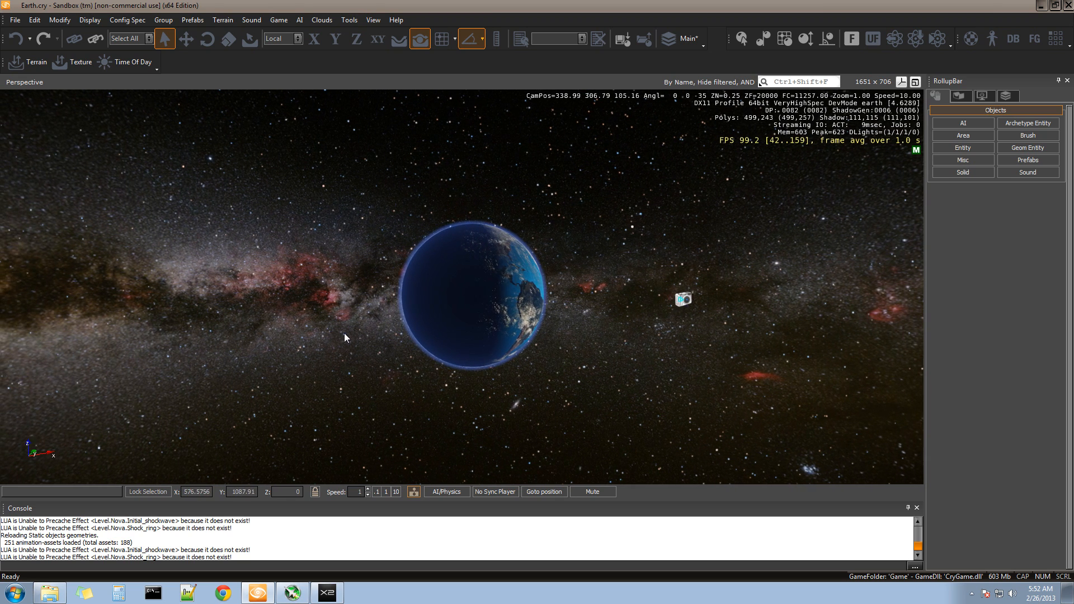
key(w)
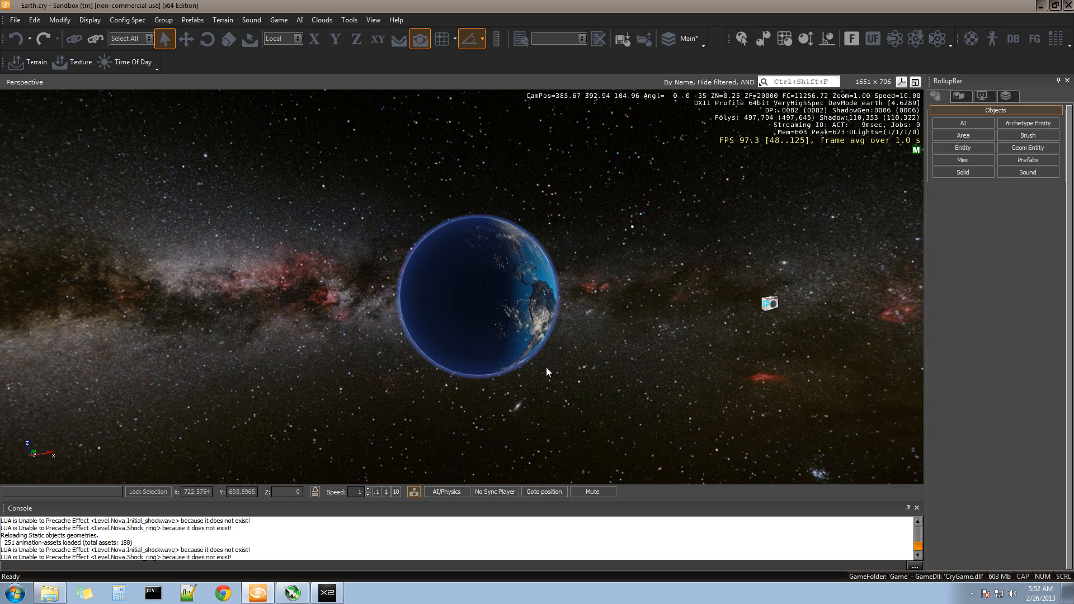
key(w)
right_drag(561, 364, 561, 364)
key(a)
key(d)
key(w)
key(w)
key(d)
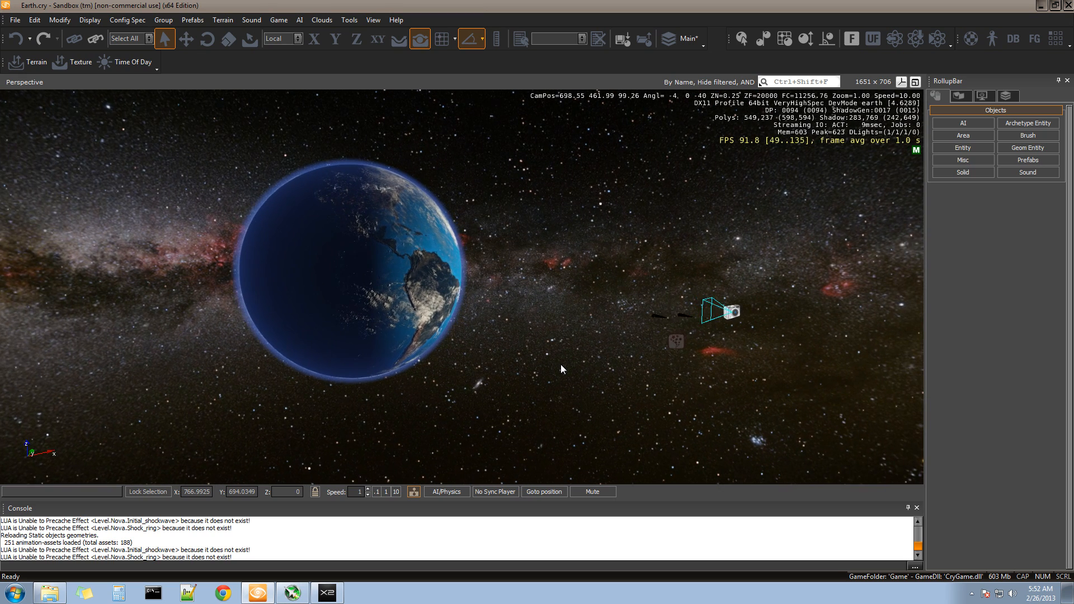
key(w)
key(d)
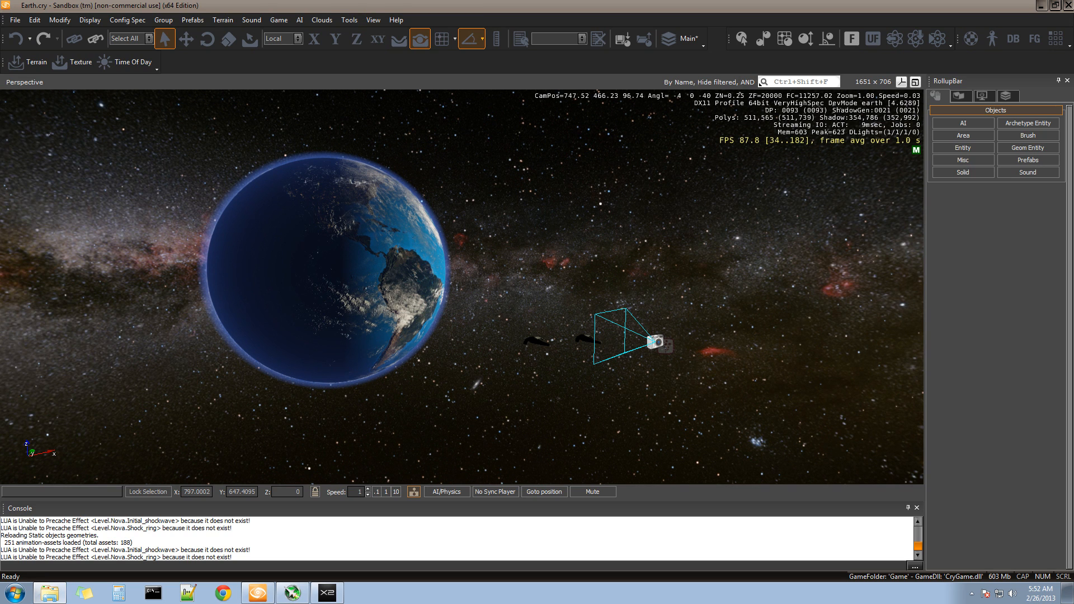
Switch to File Explorer, open LevelTemplates.xml in Notepad, review its SkyBox material entries, and close the file and the folder window
click(50, 592)
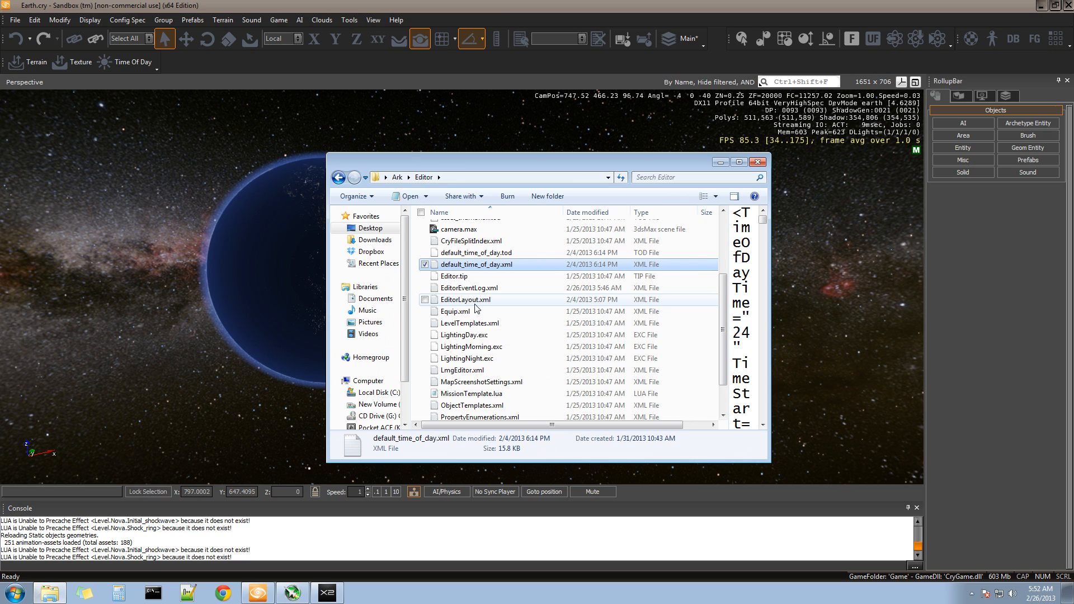
double_click(473, 305)
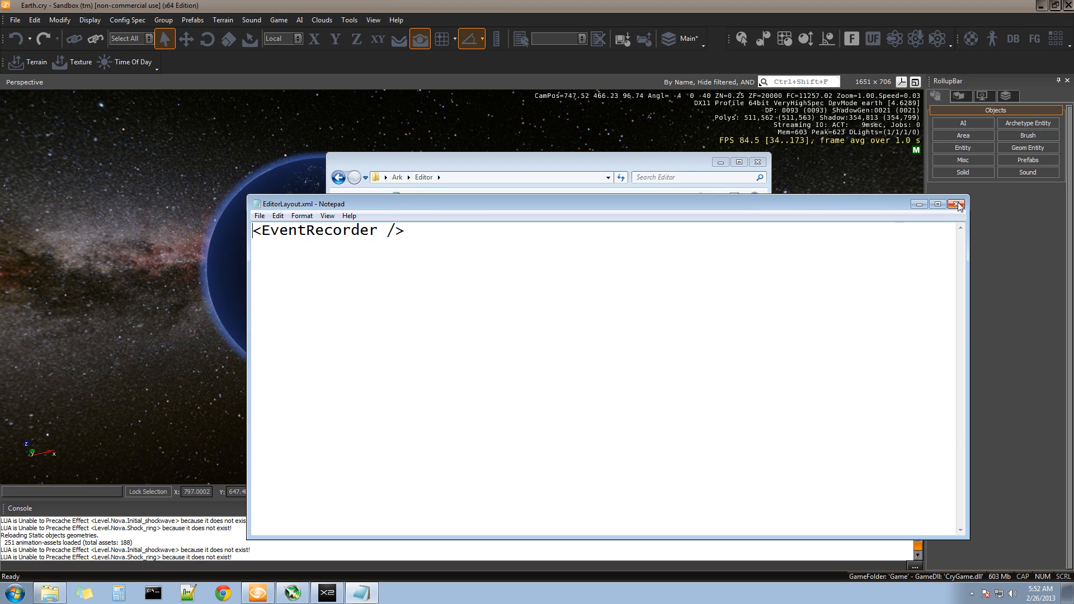
key(alt+F4)
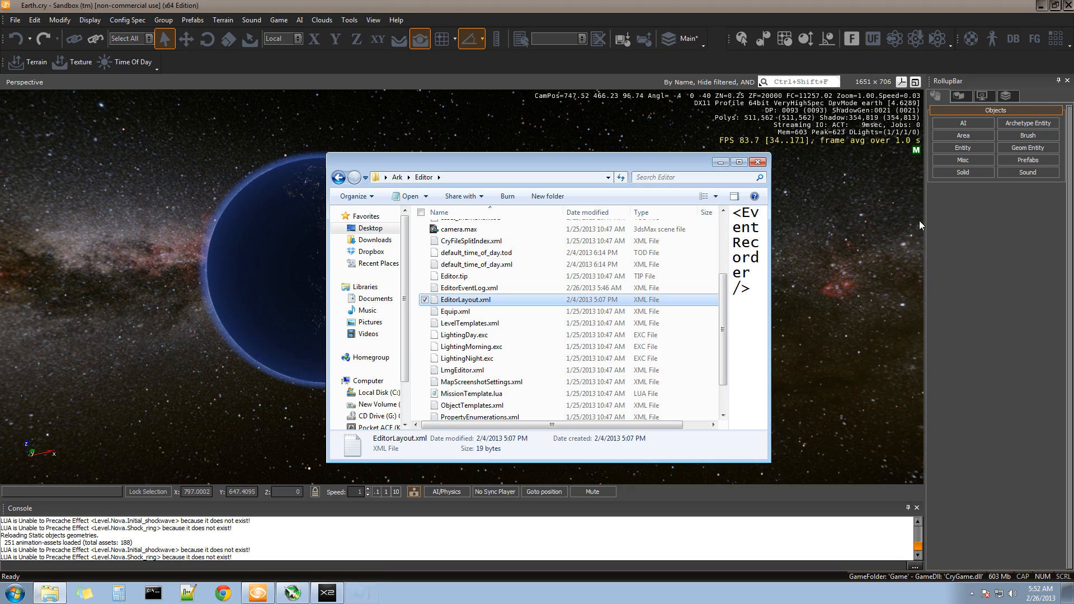
double_click(468, 324)
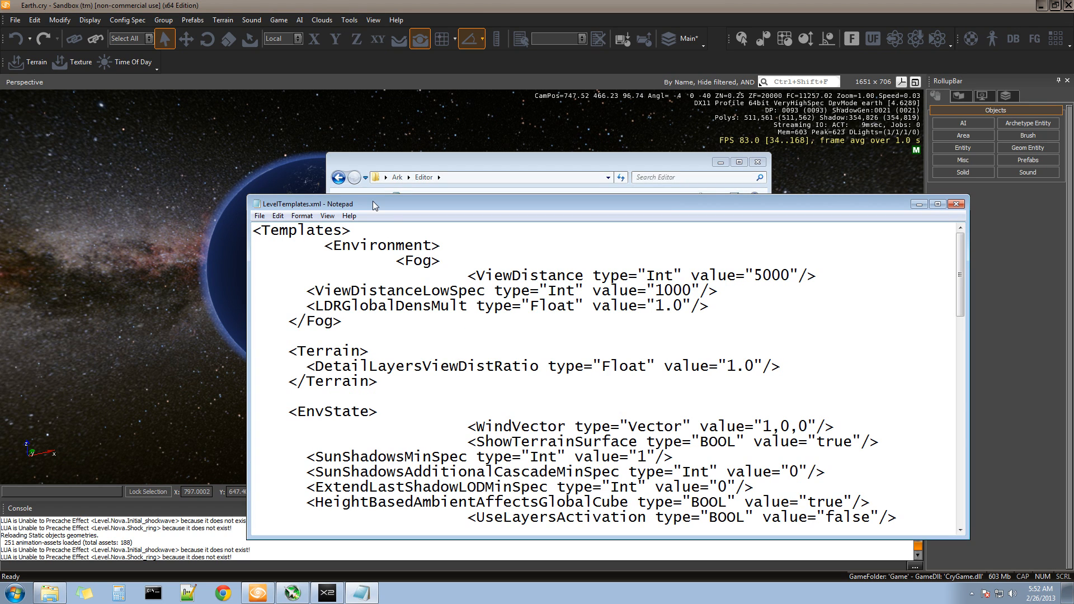
scroll(462, 292, down, 4)
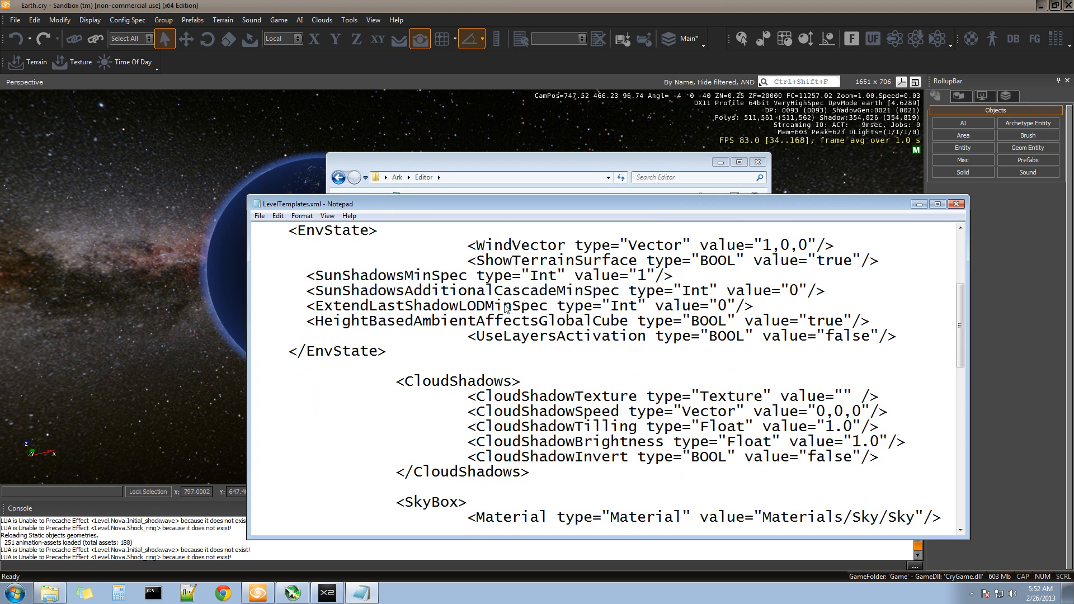
scroll(505, 308, down, 2)
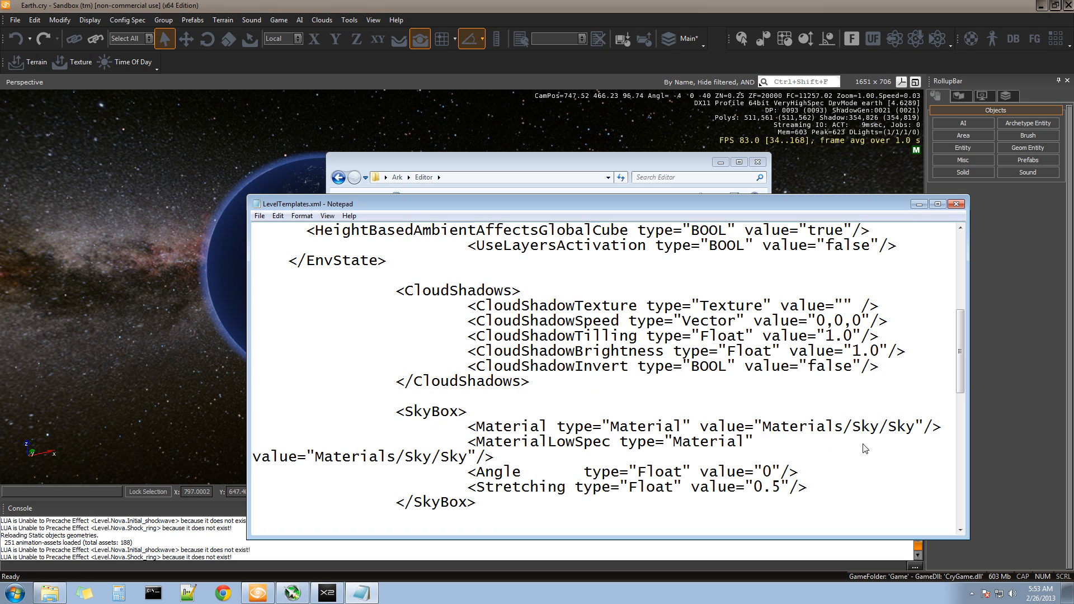
click(957, 203)
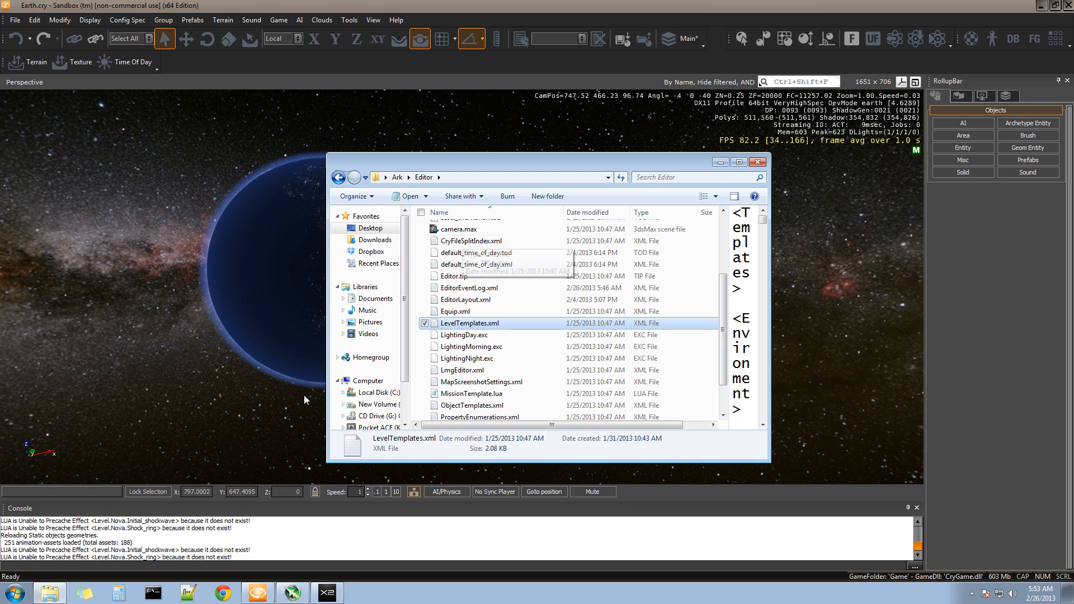
click(752, 167)
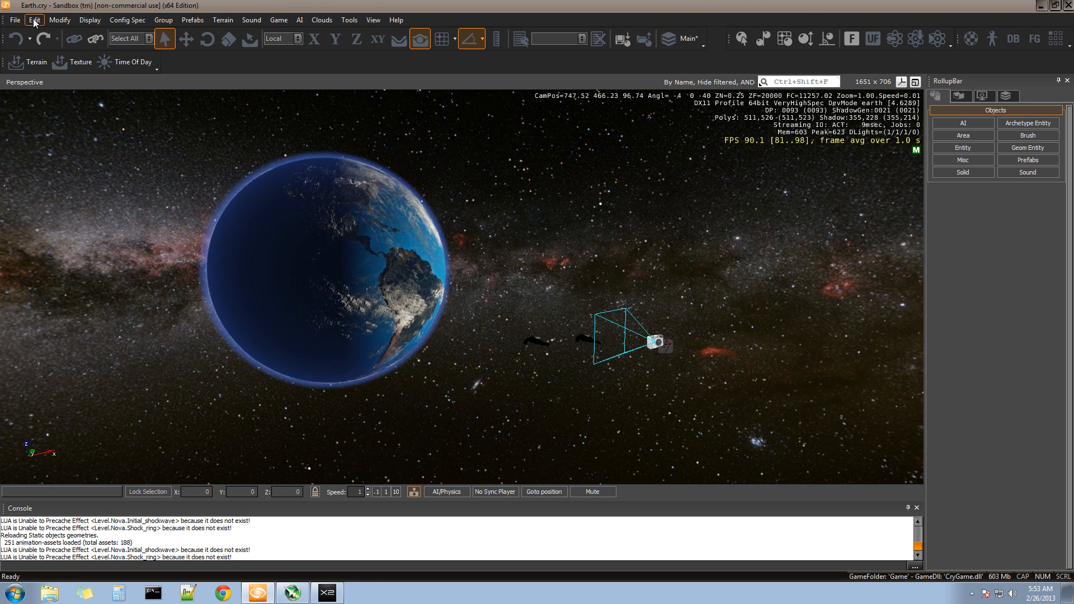
Create a new level named Asteroid_belt with Use Terrain and Generate terrain texture turned off
click(15, 19)
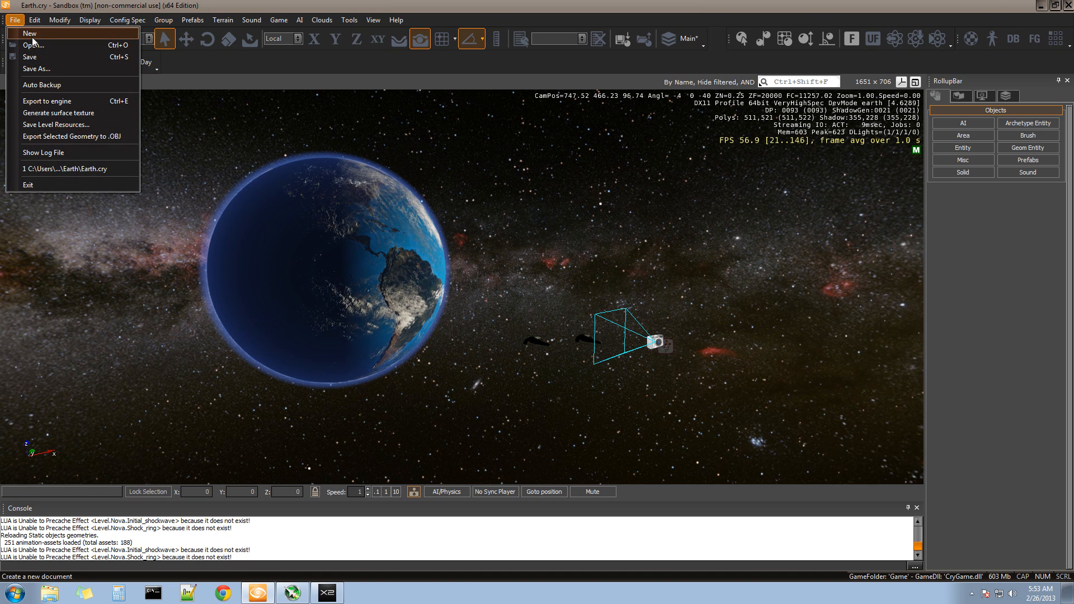
click(35, 33)
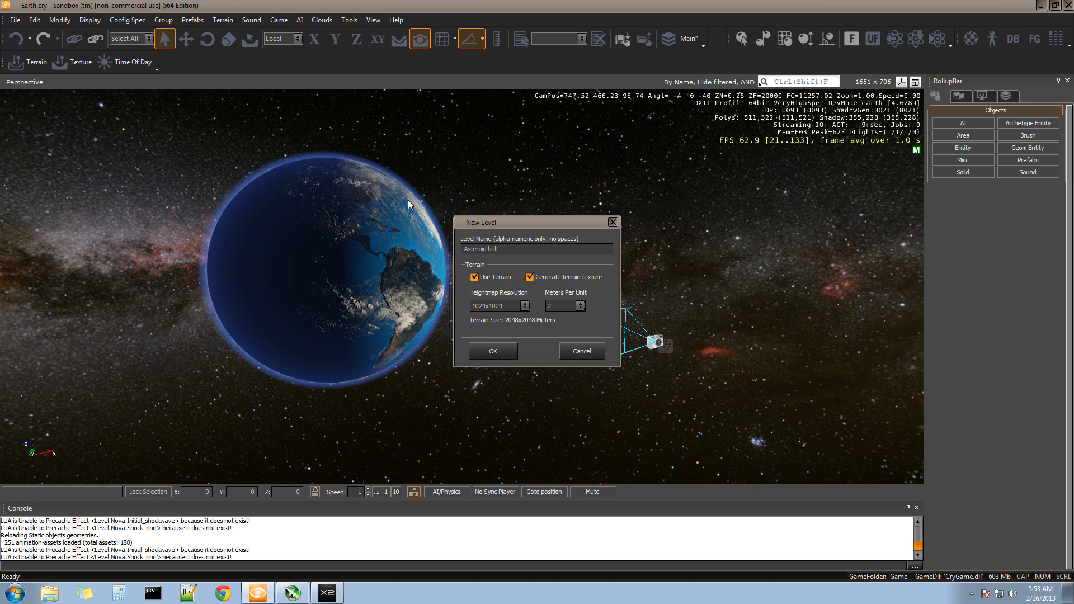
key(BackSpace)
text(_)
click(474, 277)
click(529, 277)
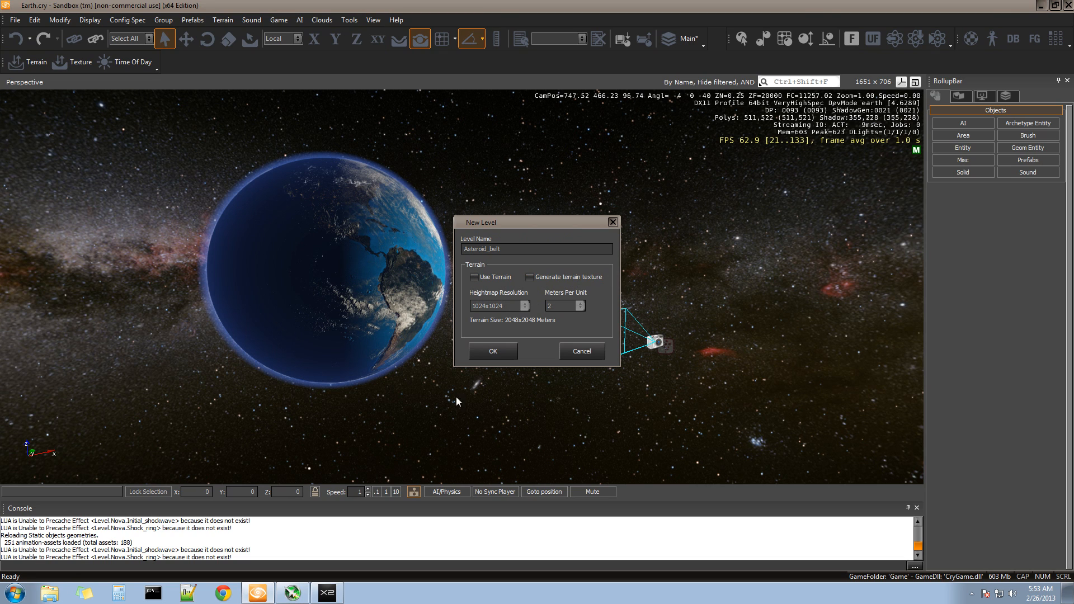
click(493, 351)
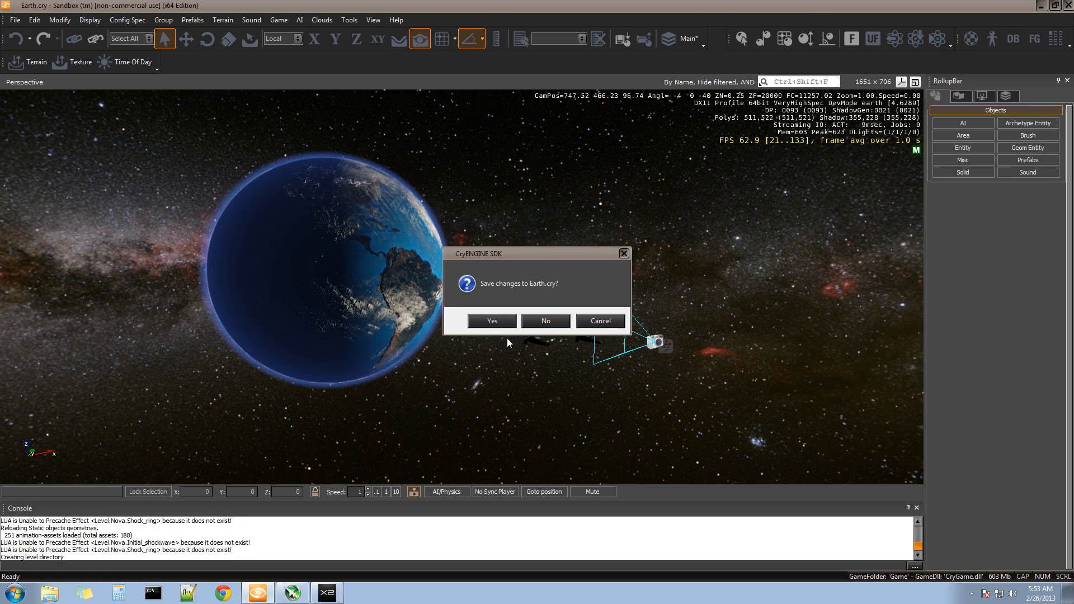
Answer the save prompt for Earth.cry and assign the new level to Project ARK Exodus
click(482, 321)
click(532, 321)
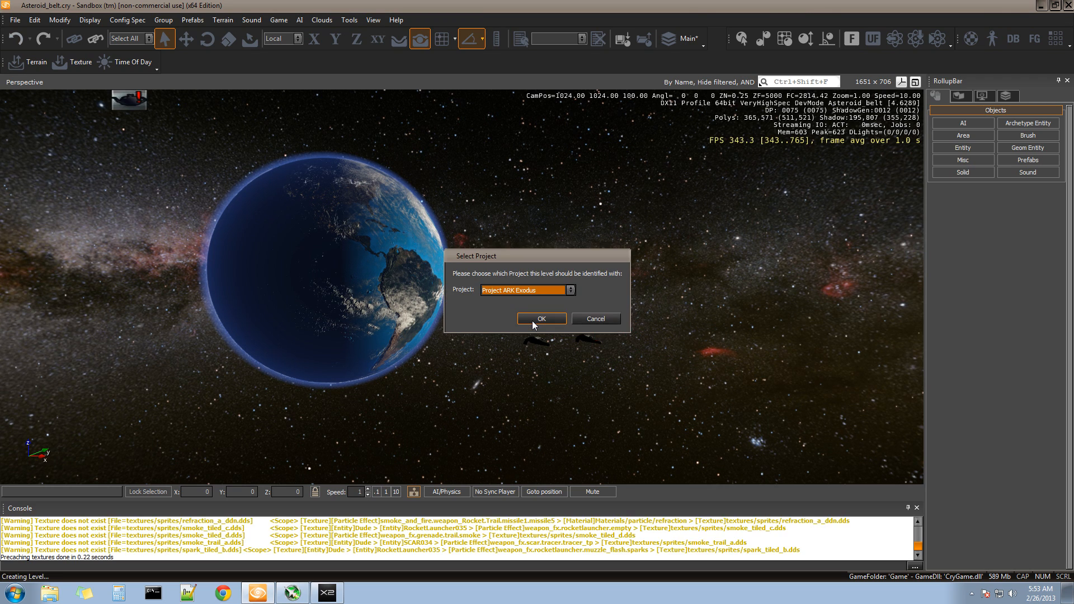
click(537, 323)
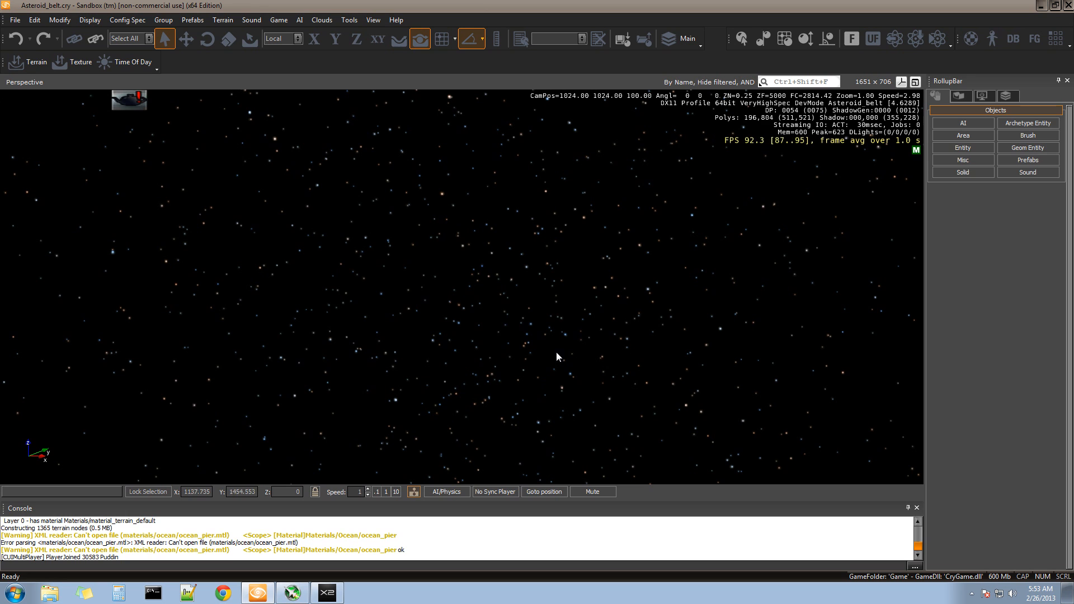
right_drag(487, 343, 487, 343)
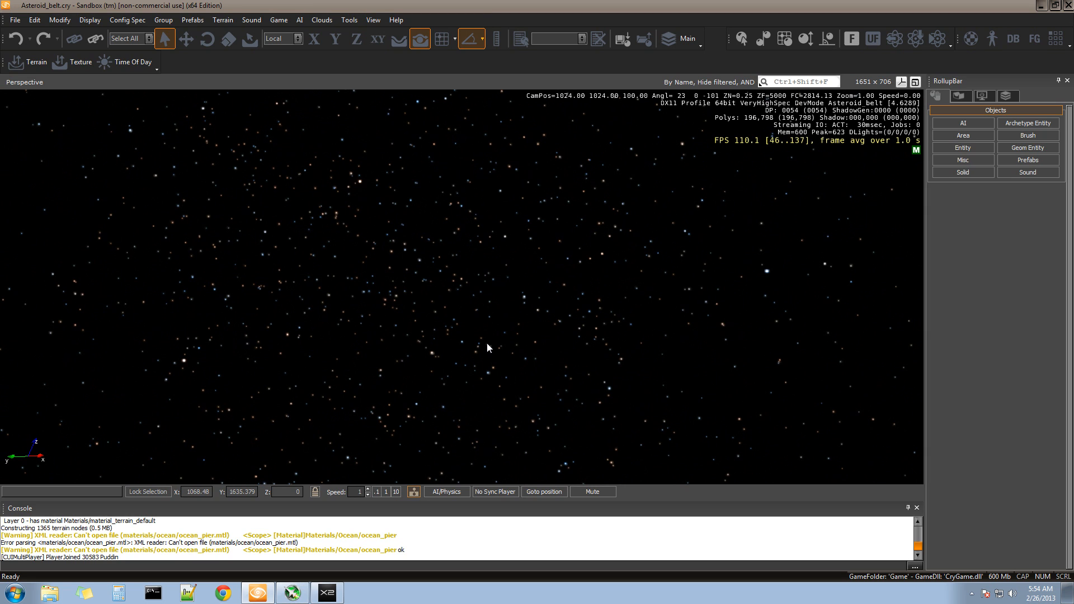
right_drag(487, 344, 487, 343)
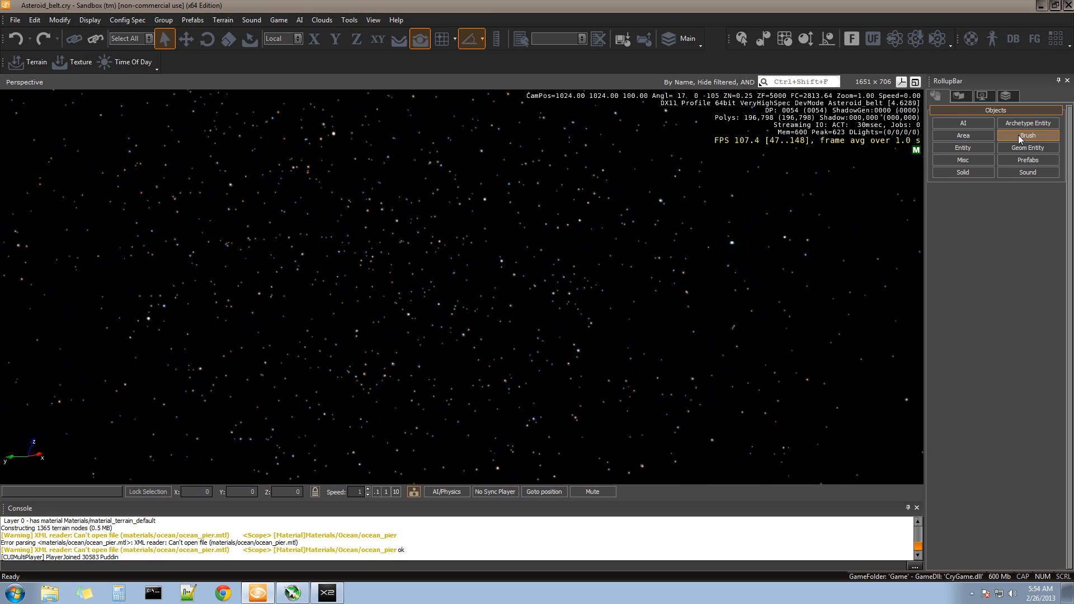
Turn on ShowTerrainSurface in the environment settings, look down at the terrain in the viewport, and turn the setting off again
click(969, 97)
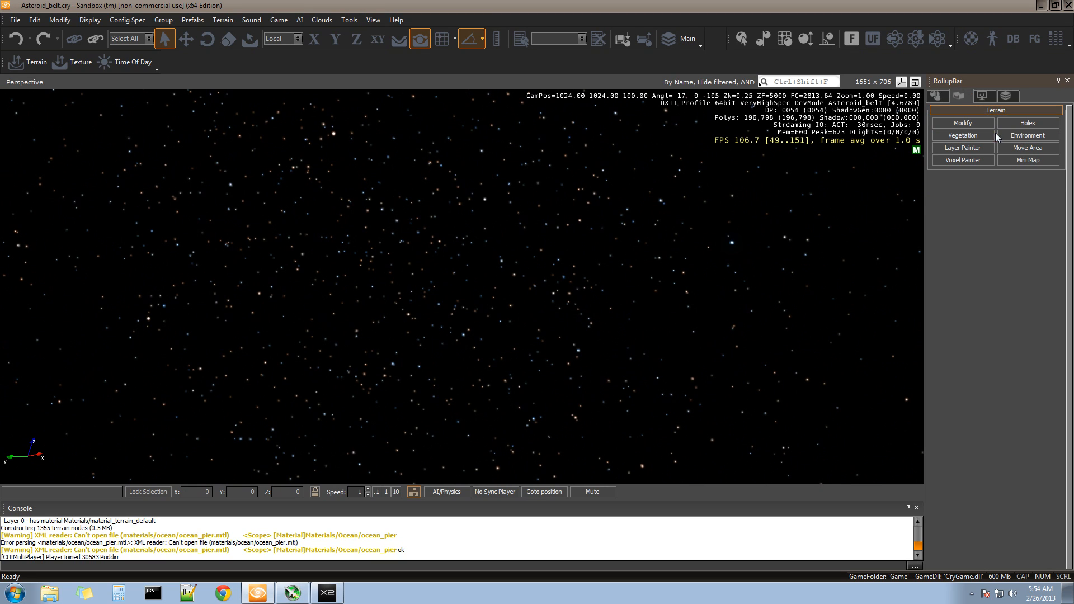
click(1019, 135)
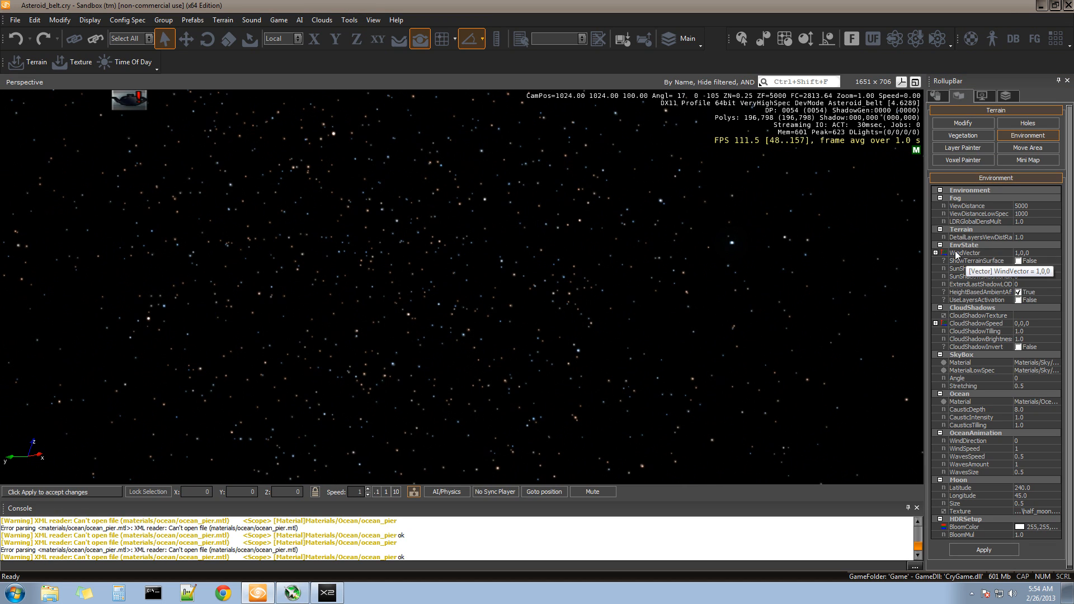
click(1017, 261)
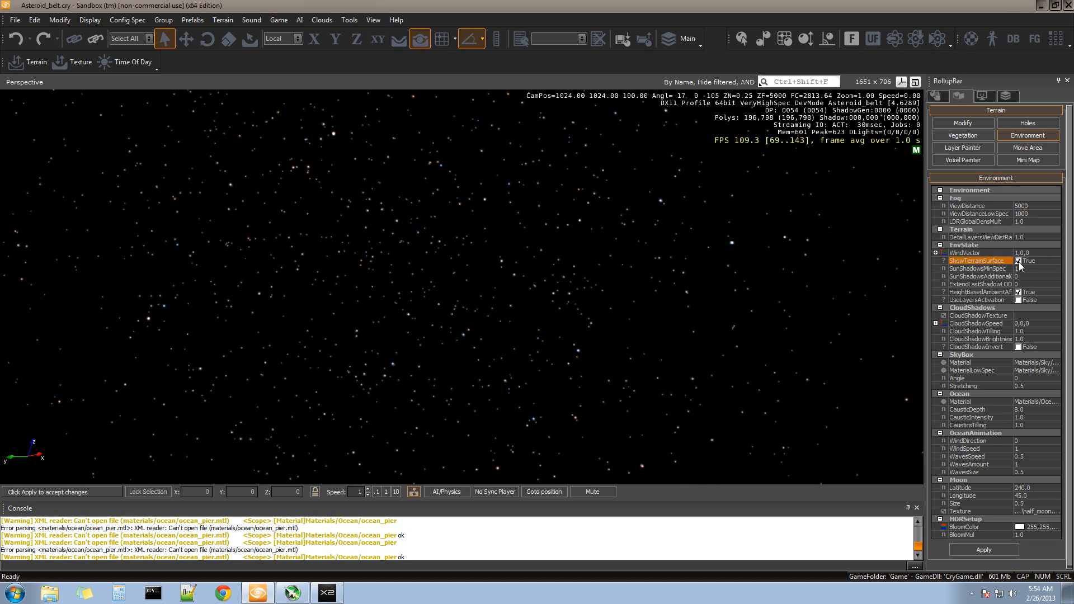
mouse_move(591, 307)
right_down()
mouse_move(587, 341)
mouse_move(591, 306)
right_up()
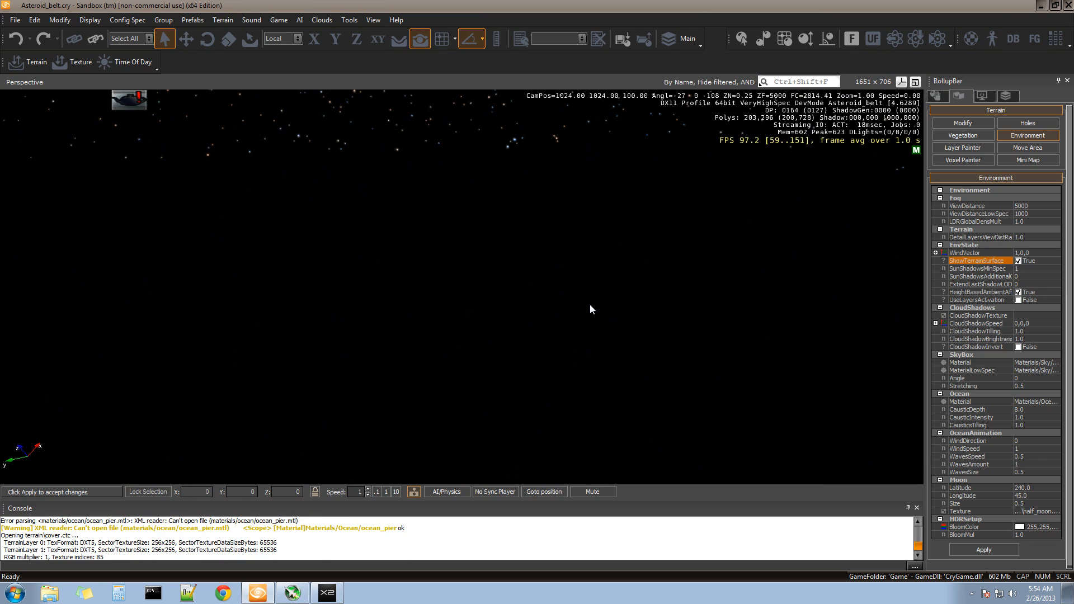
scroll(590, 307, down, 5)
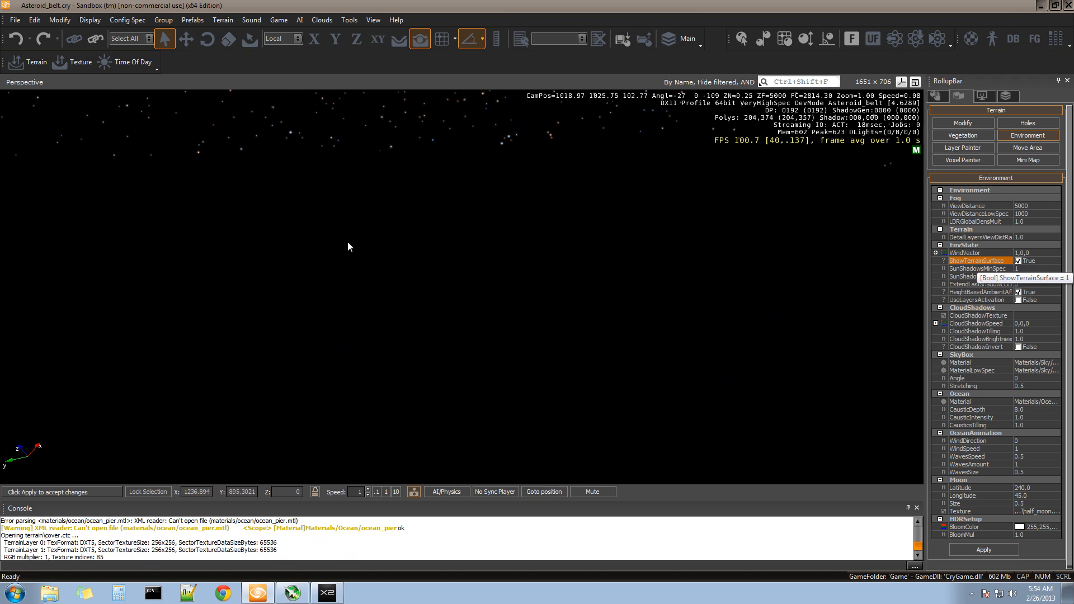
click(1018, 261)
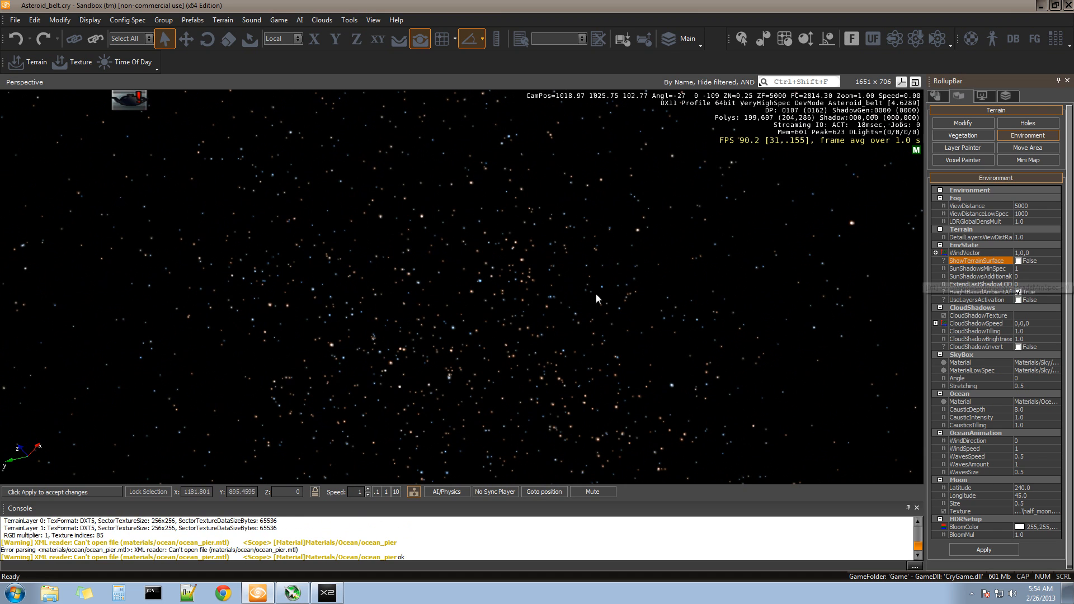
right_drag(519, 286, 519, 281)
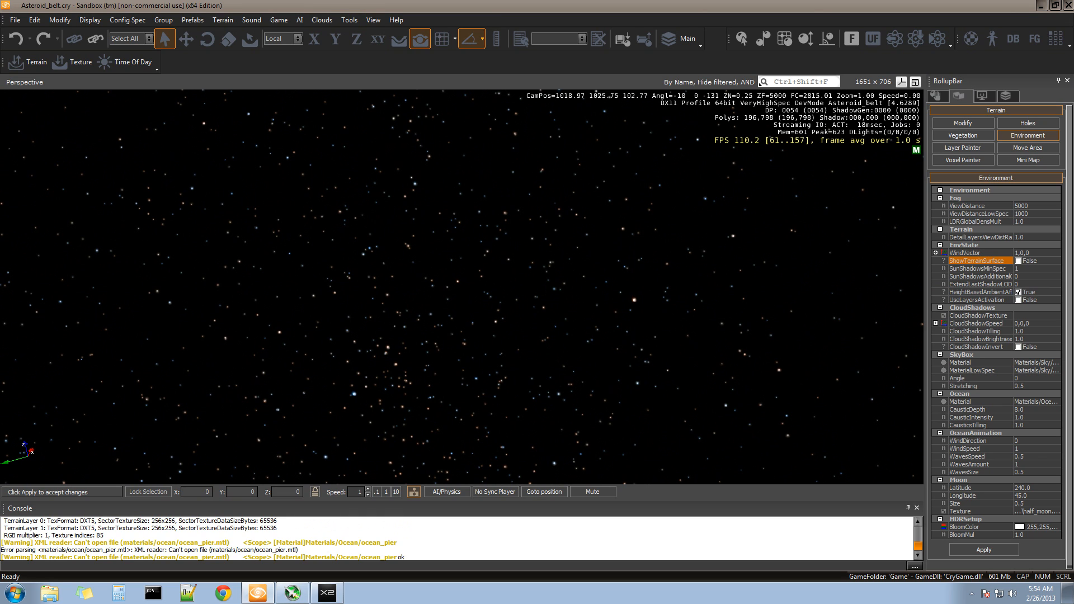
Place the high poly sphere from the default objects folder in the level as a Geom Entity
click(120, 62)
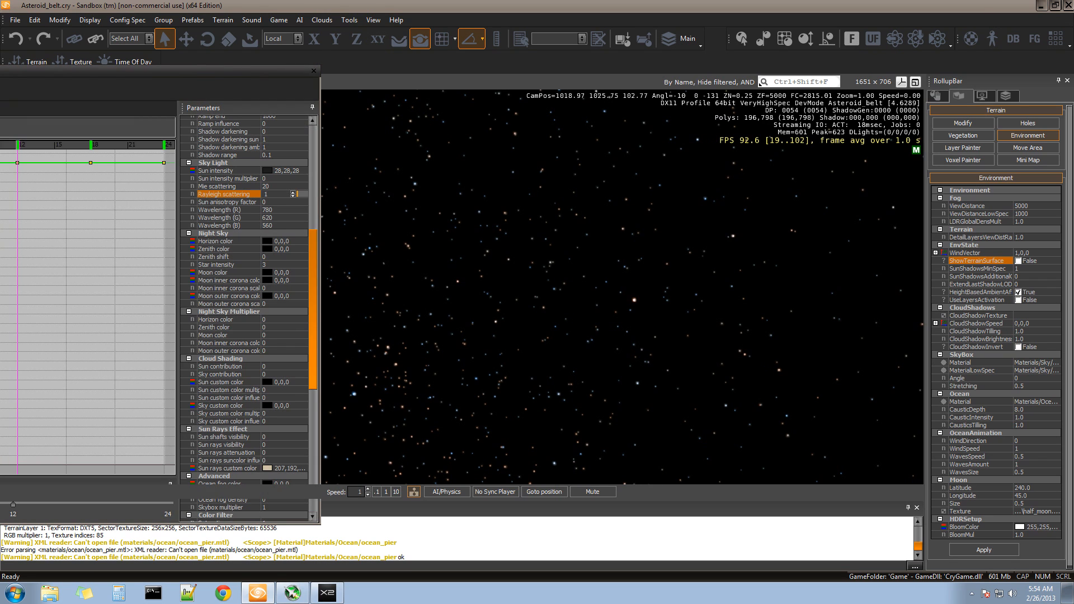
click(935, 95)
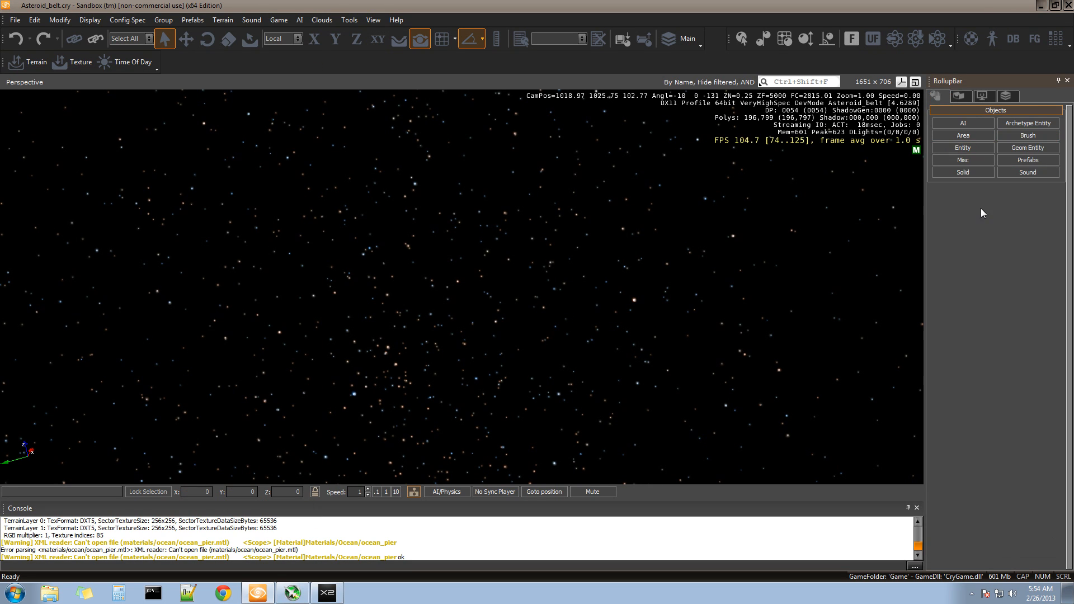
click(1019, 147)
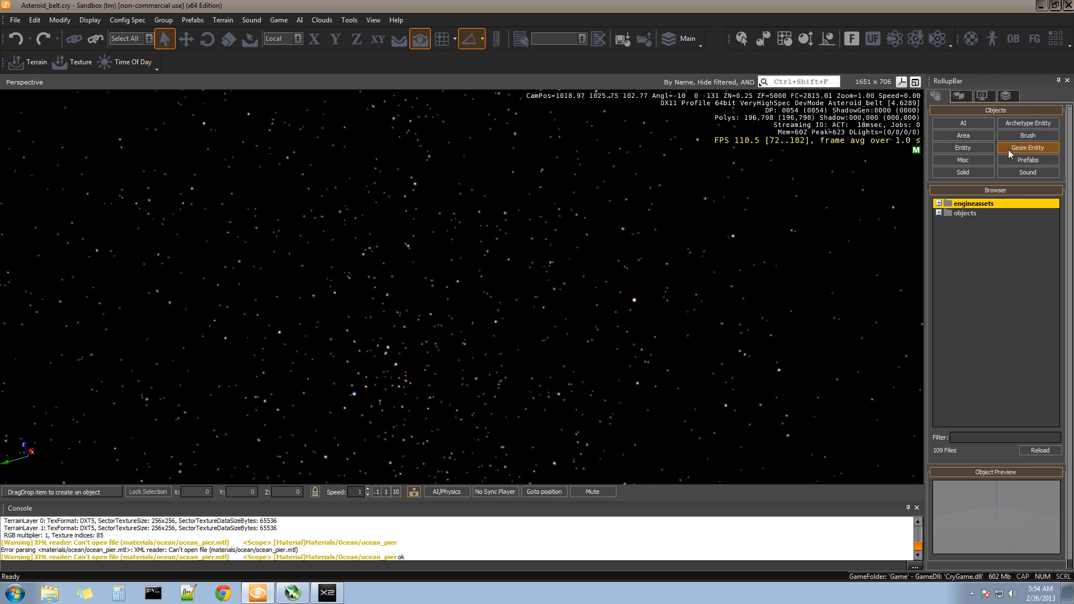
click(939, 213)
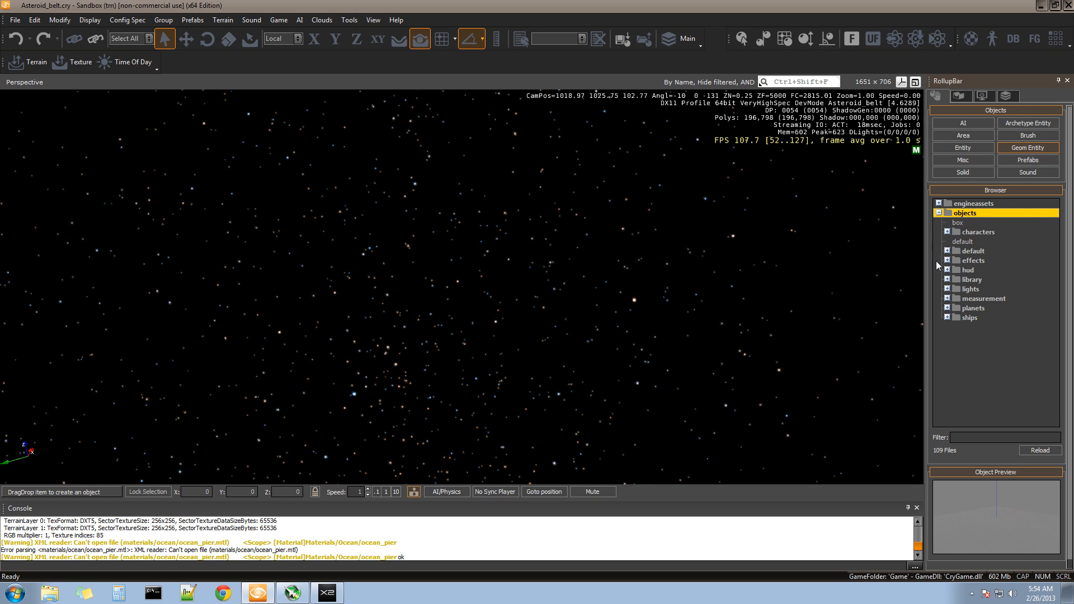
click(947, 251)
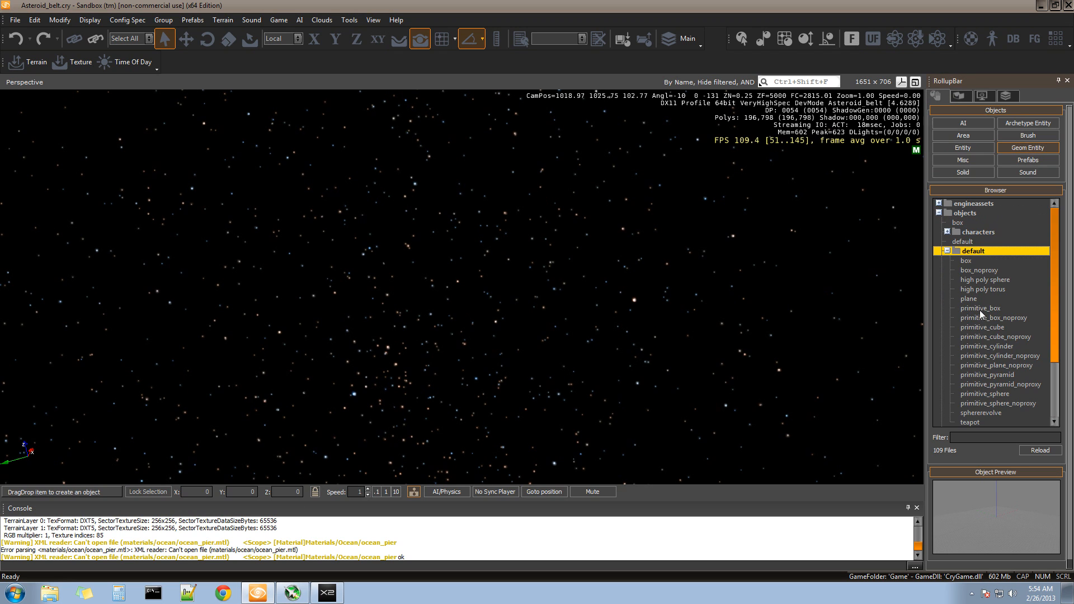
click(984, 280)
drag(475, 397, 477, 391)
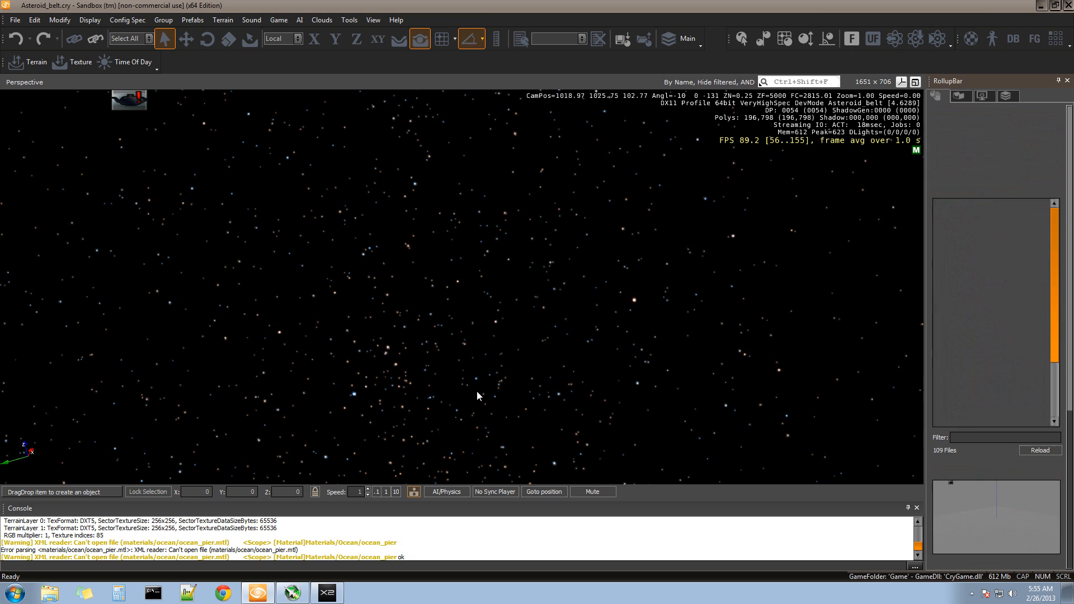
click(458, 453)
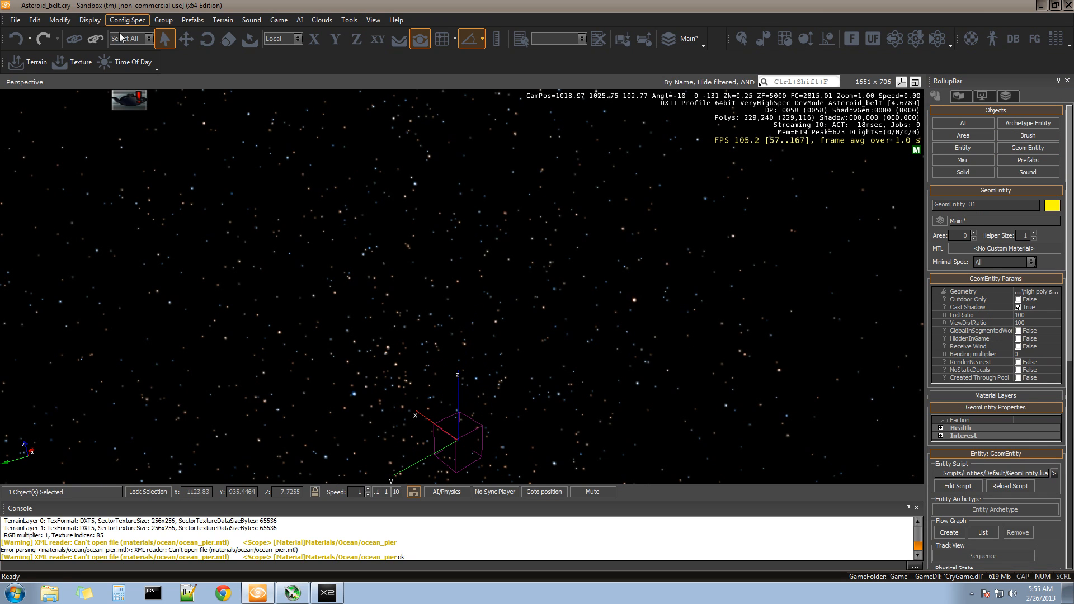
Move the sphere up to a height of about 60 and horizontally closer to the camera, at about X 1082, Y 966
click(188, 40)
drag(458, 392, 469, 278)
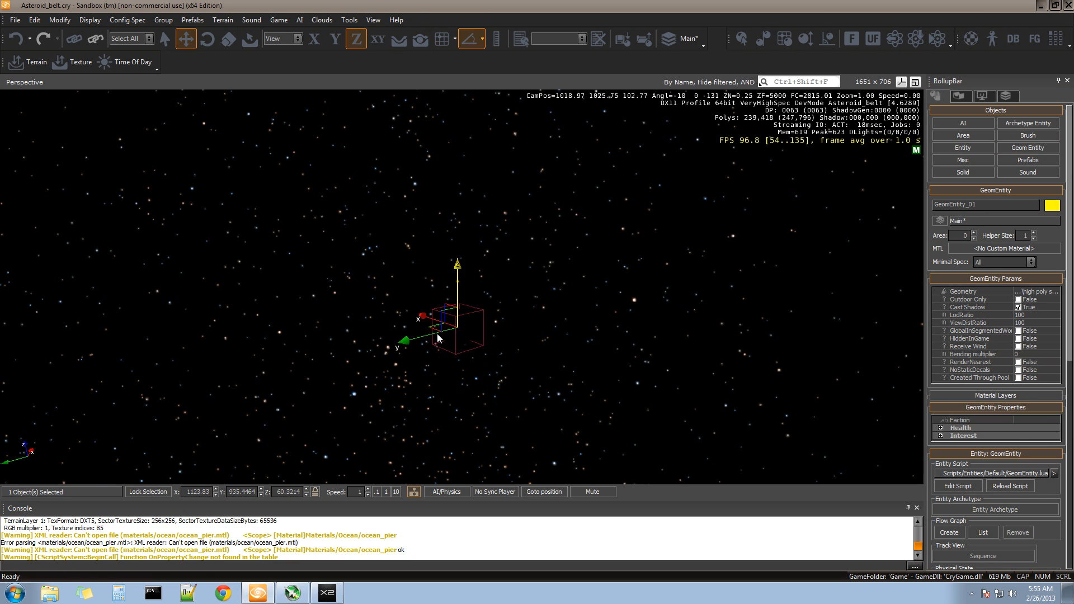
drag(438, 337, 447, 381)
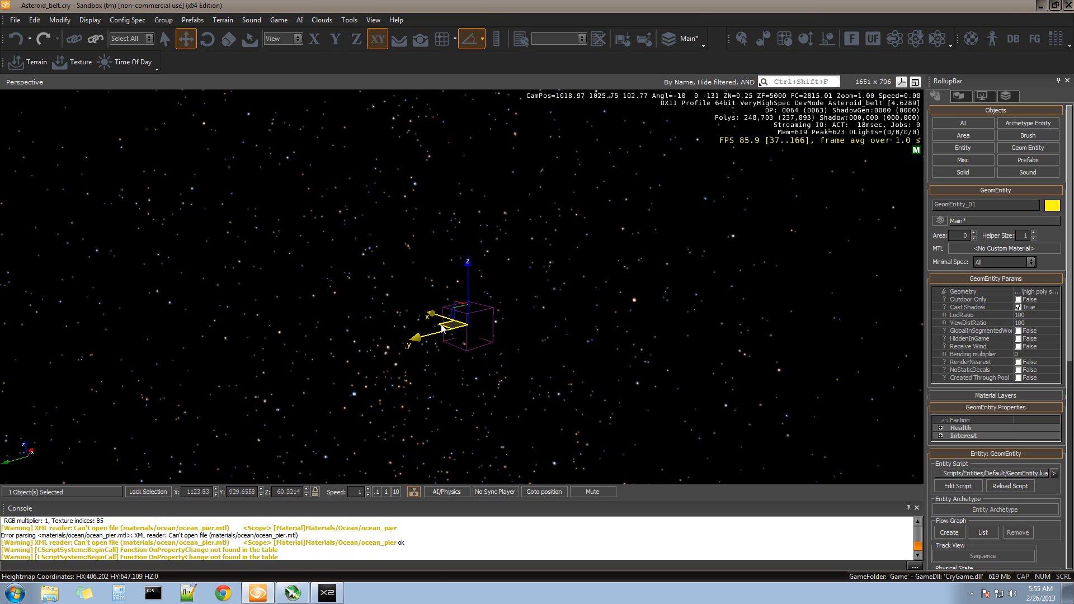
drag(455, 326, 459, 384)
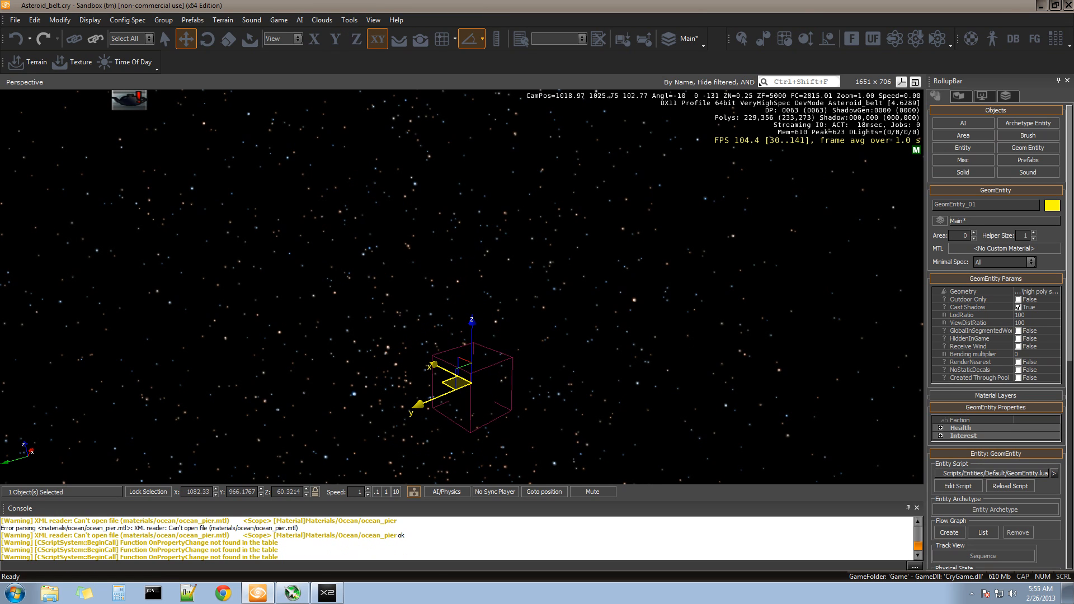
Bring up the Time Of Day parameters and set the Sky Light sun intensity multiplier to 1
drag(32, 75, 20, 84)
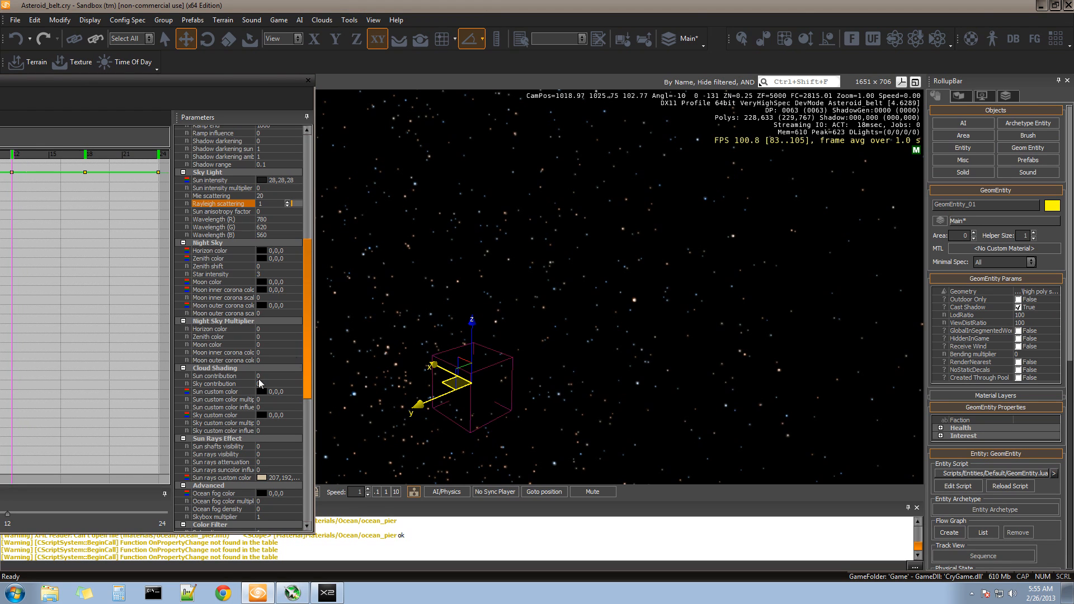
drag(308, 372, 306, 391)
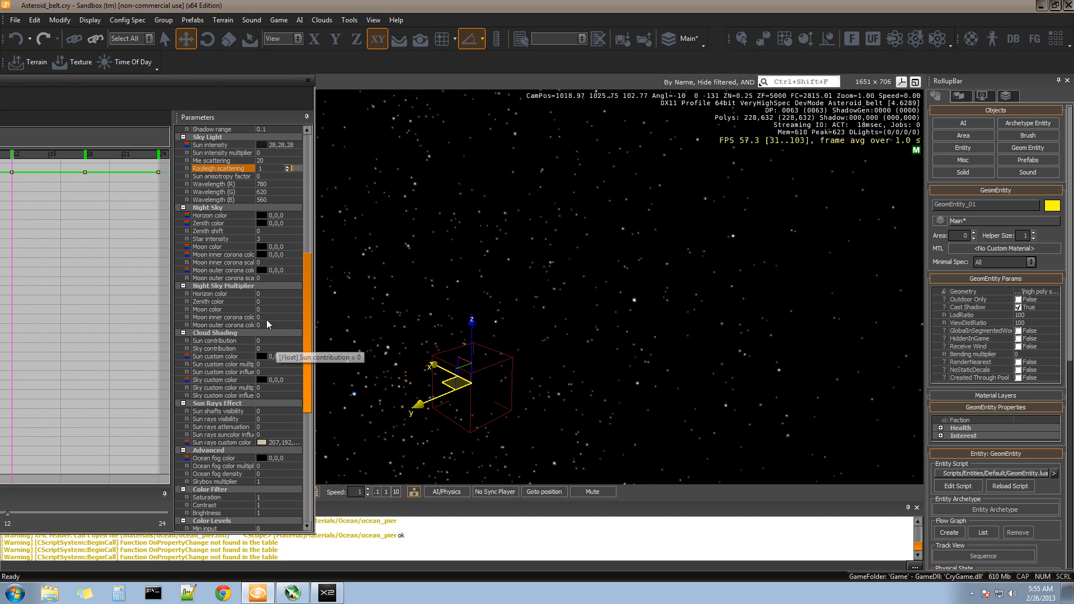
drag(314, 334, 310, 283)
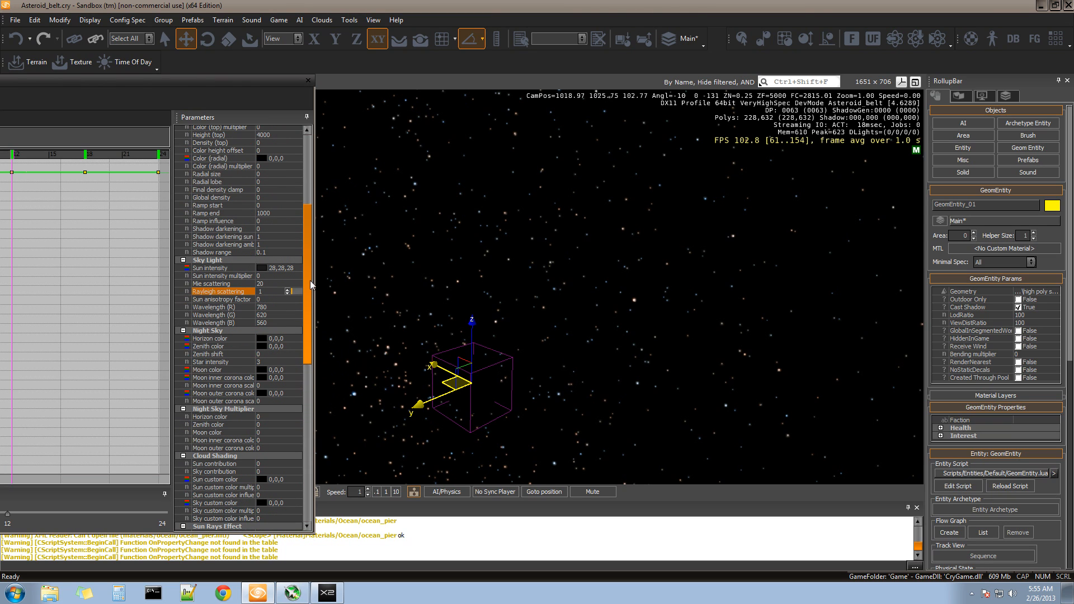
click(270, 284)
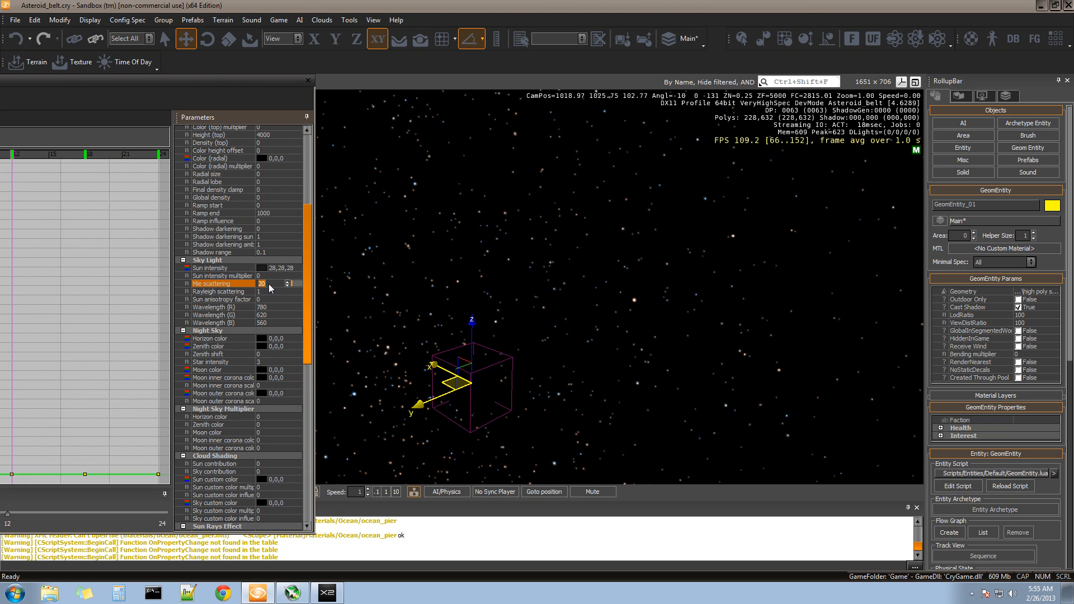
click(281, 276)
click(288, 274)
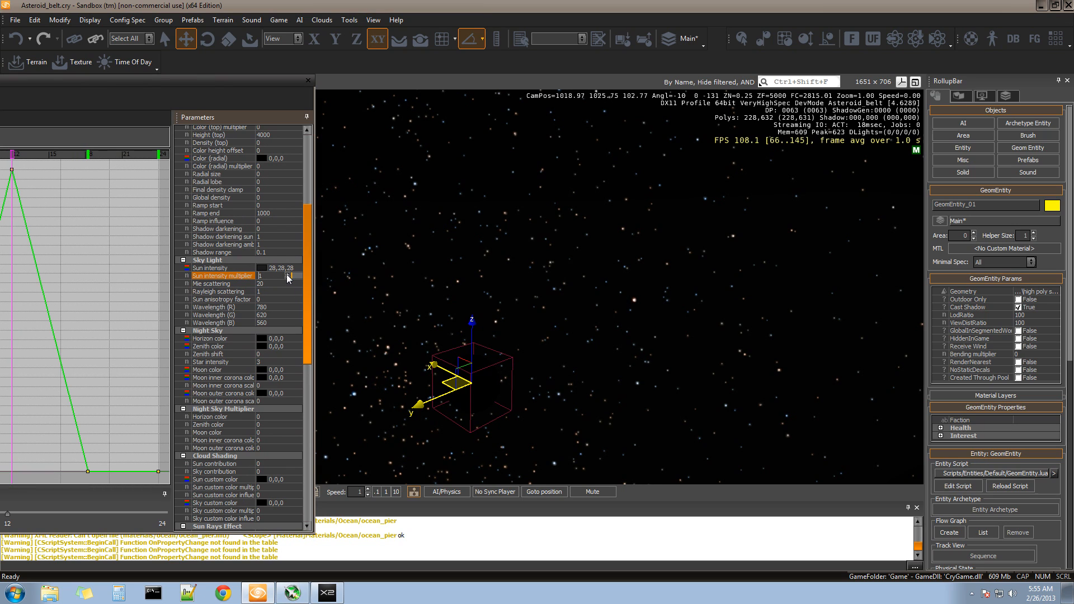
Set the Sky Light sun anisotropy factor to -0.985
click(266, 299)
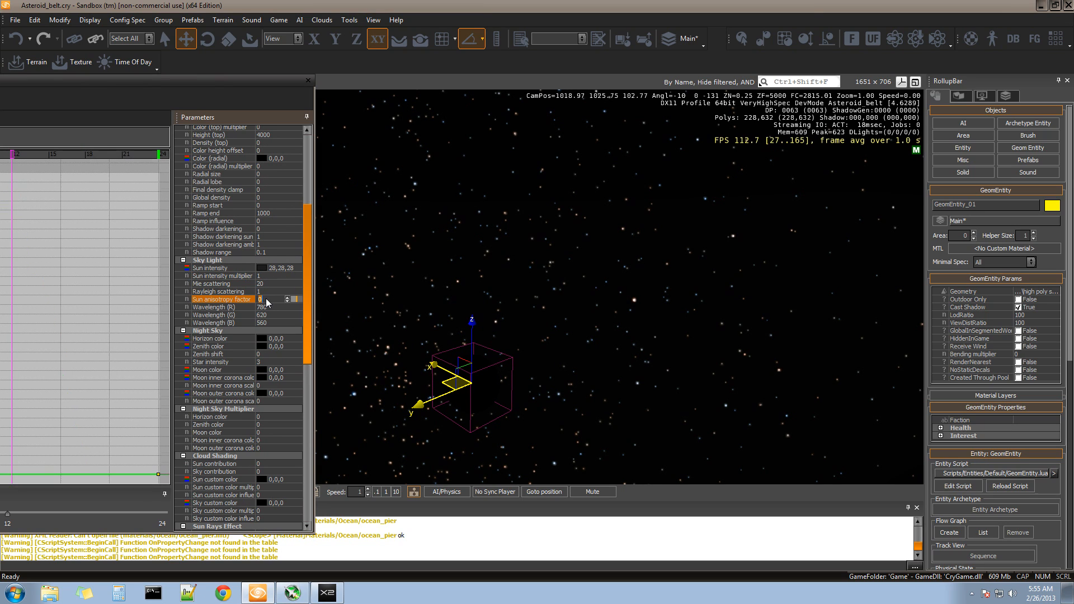
click(287, 298)
drag(289, 290, 277, 70)
drag(273, 8, 266, 223)
click(273, 300)
text(0.98)
key(Return)
Try Mie and Rayleigh scattering at 0 and 1, leaving Mie scattering at 0 and Rayleigh scattering at 1
click(267, 282)
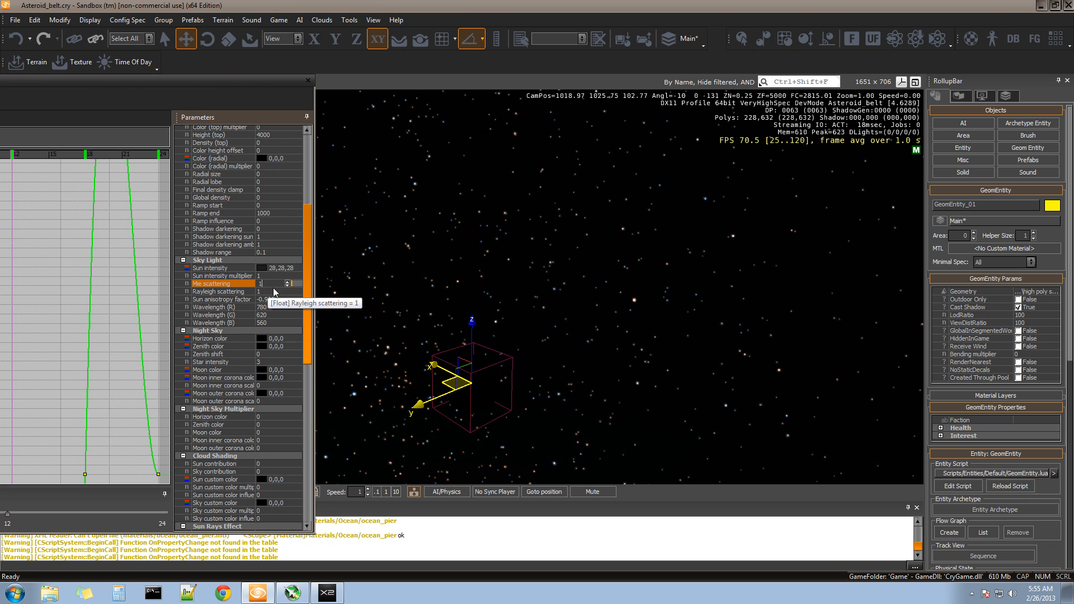
click(274, 292)
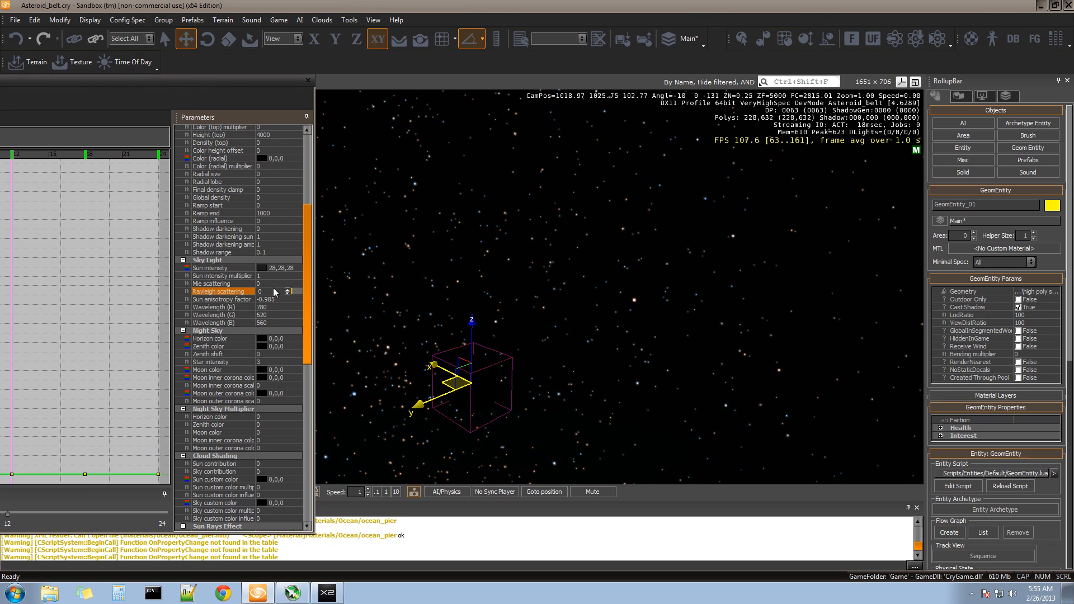
click(267, 284)
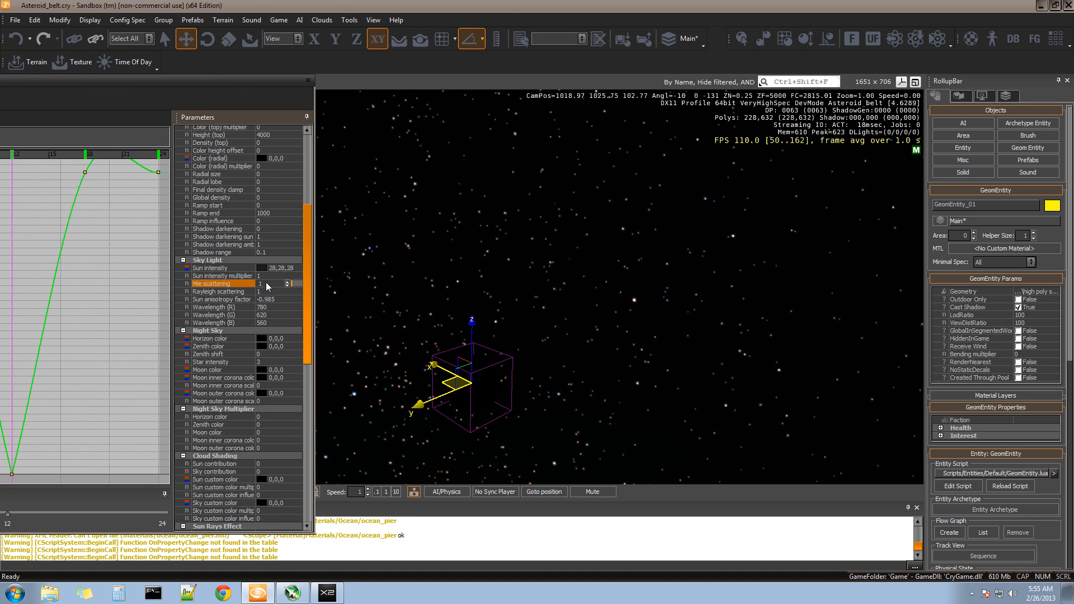
click(270, 298)
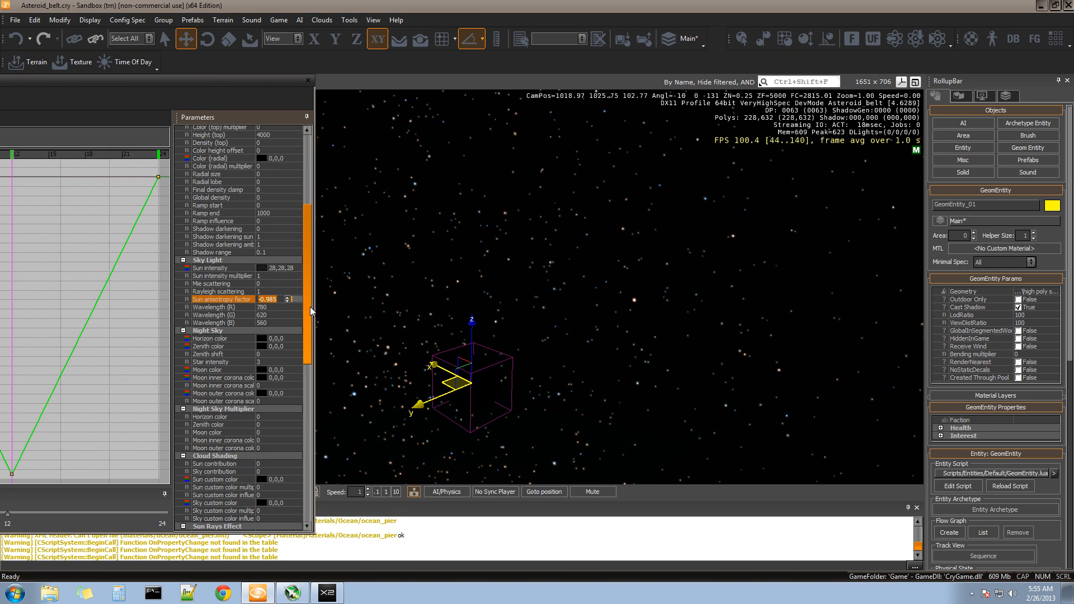
Raise the Sun color multiplier in the Sky parameters to 0.36 to light the sphere
scroll(305, 317, down, 3)
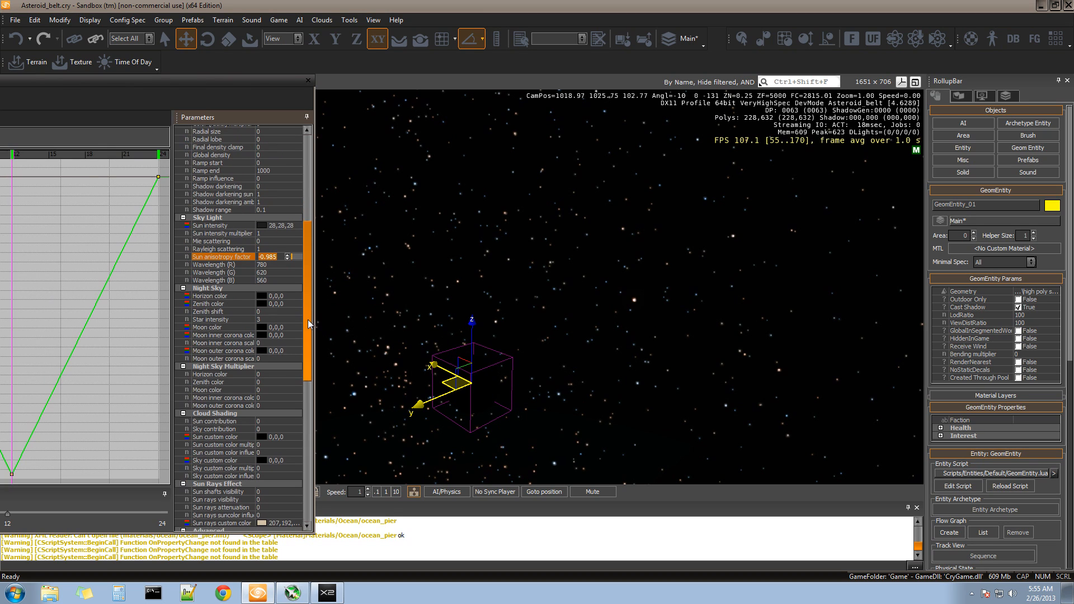
drag(308, 324, 314, 211)
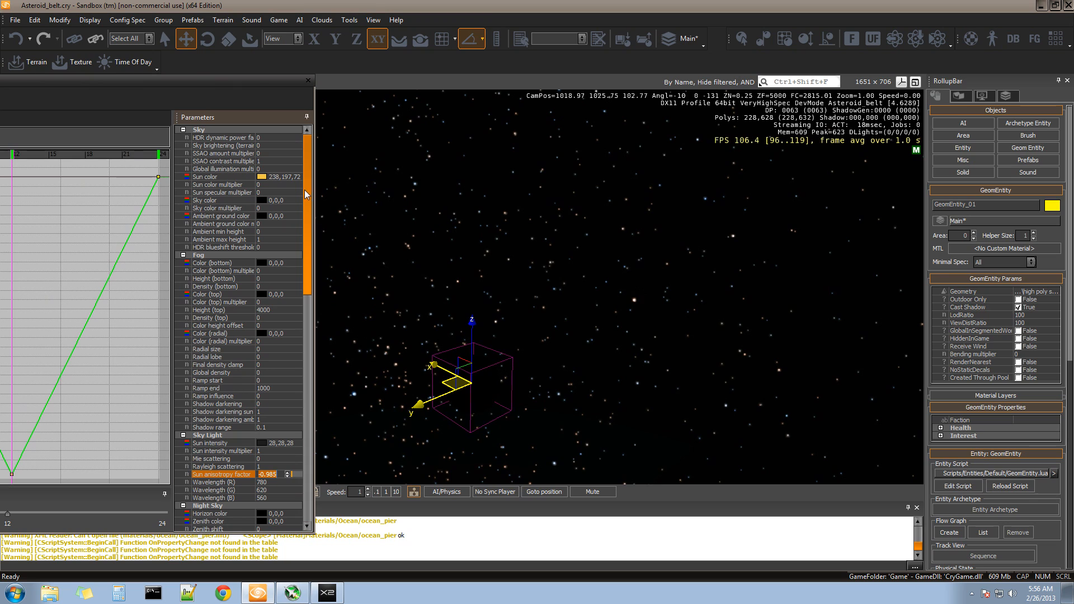
click(285, 186)
click(289, 185)
click(289, 185)
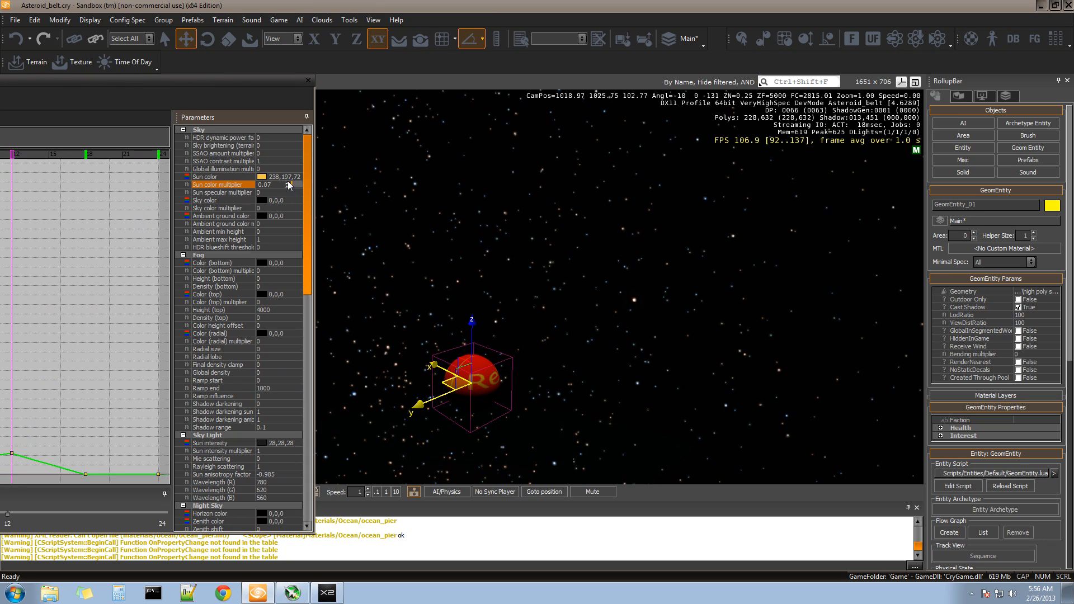
click(289, 185)
click(289, 185)
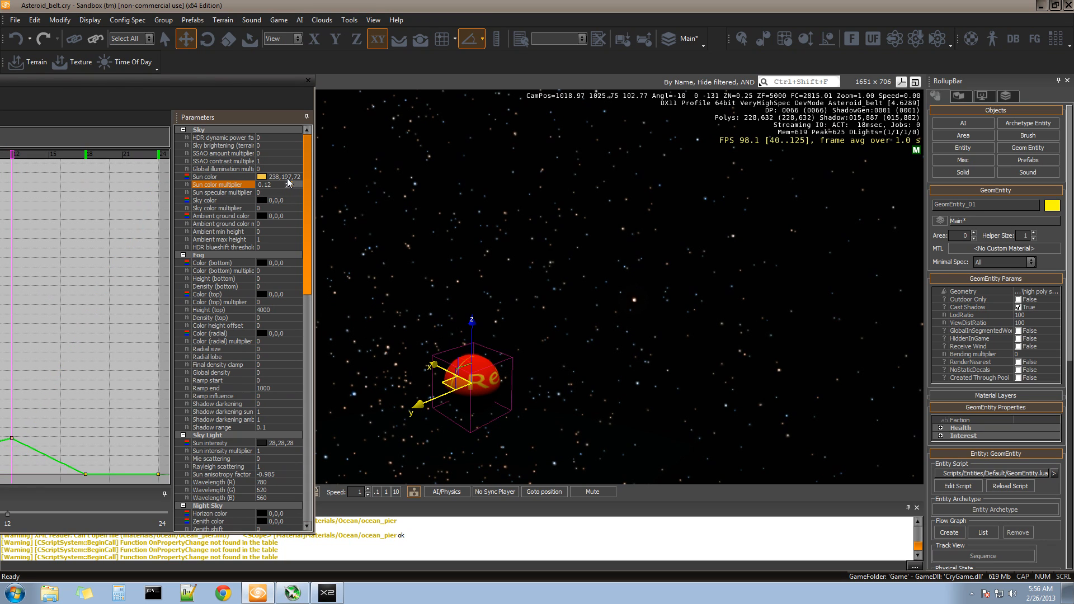
drag(287, 179, 286, 171)
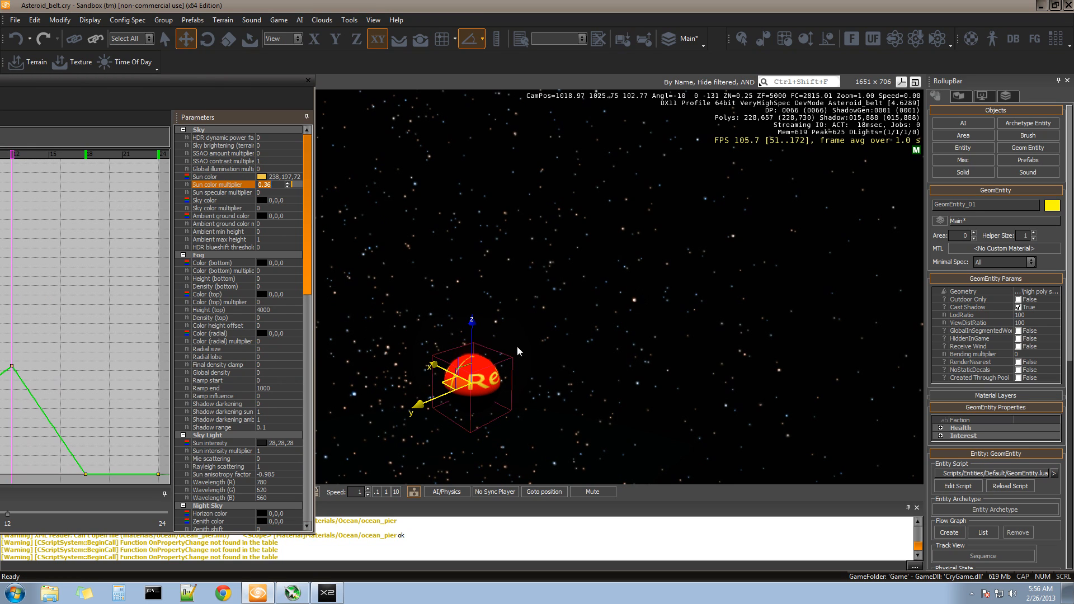
Change the Sun color to pure white (255,255,255) by raising its luminance to 240
click(262, 177)
click(262, 176)
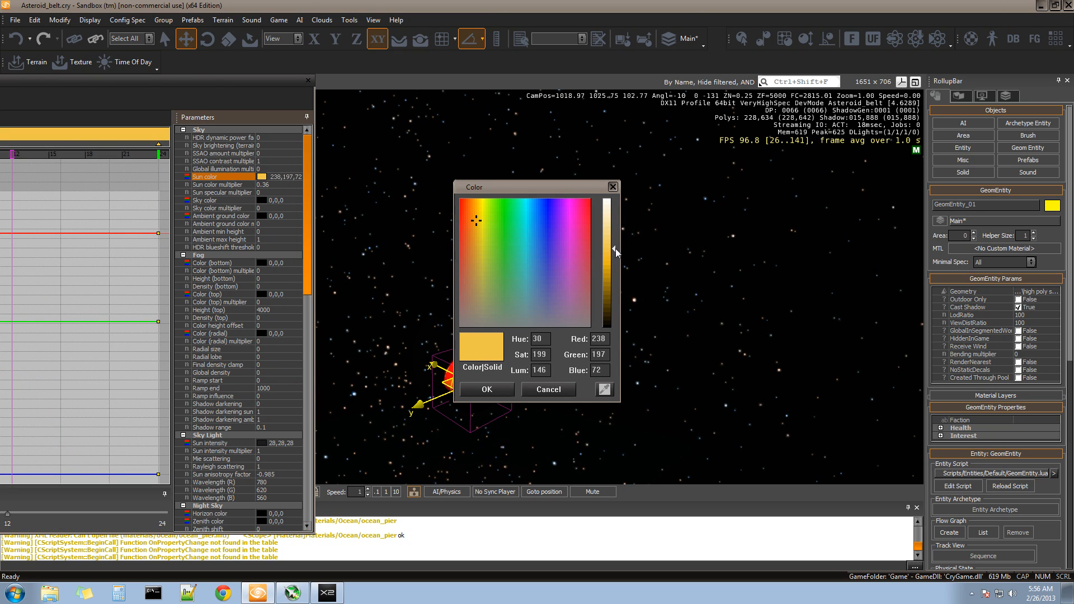
drag(613, 250, 612, 202)
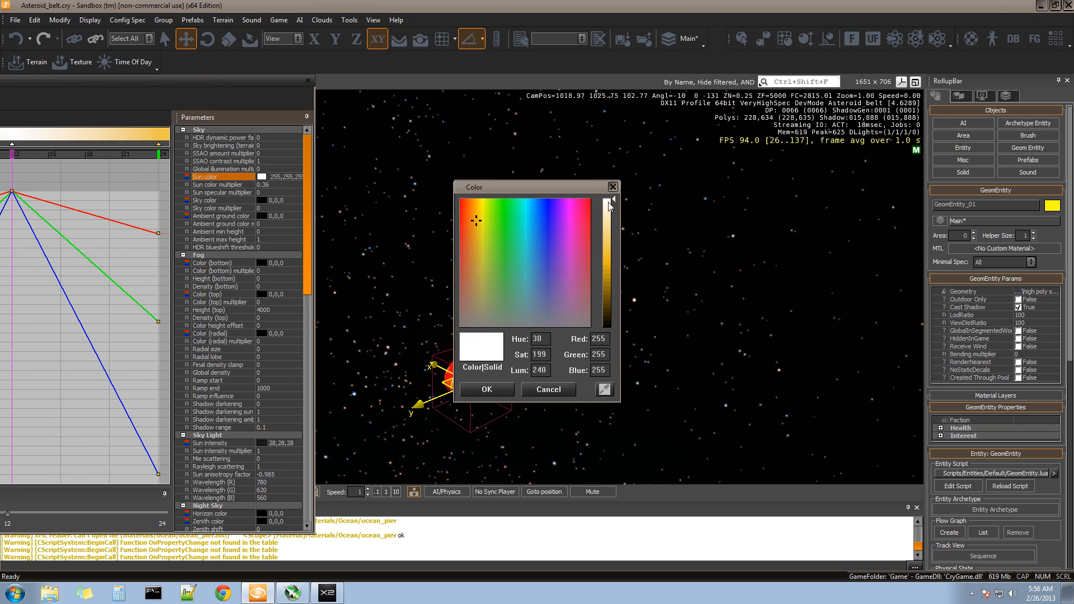
click(499, 394)
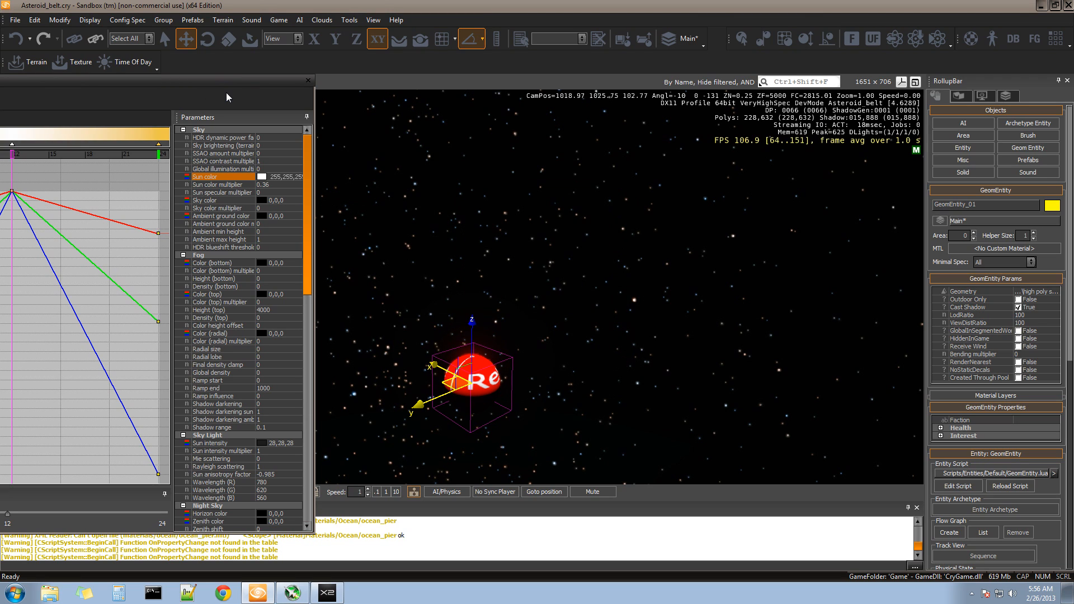
Set the Sky Light Mie scattering to 1 and close the Time Of Day editor
click(268, 458)
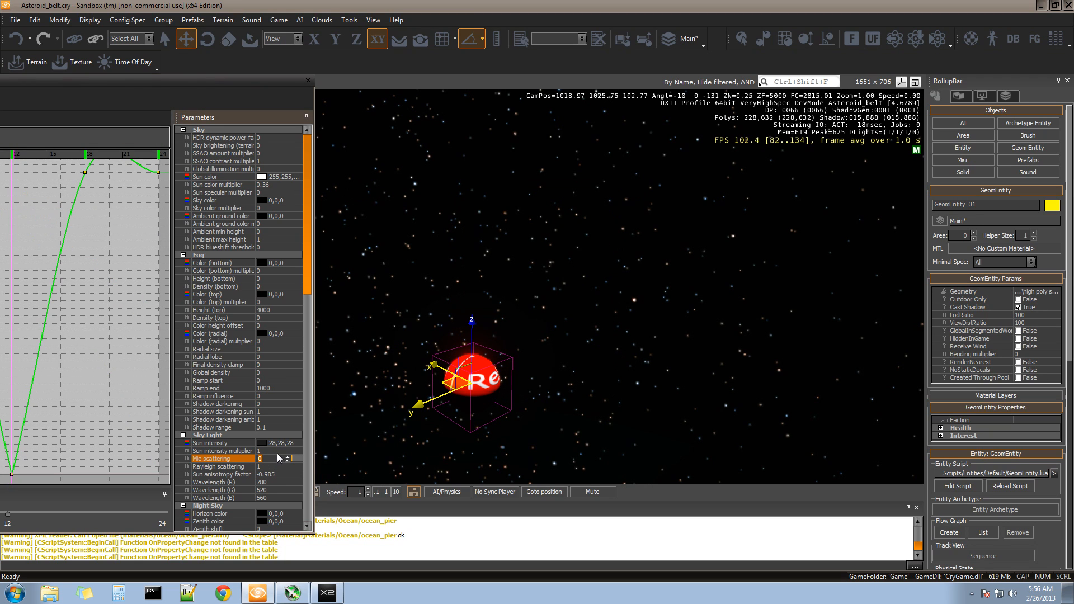
click(288, 457)
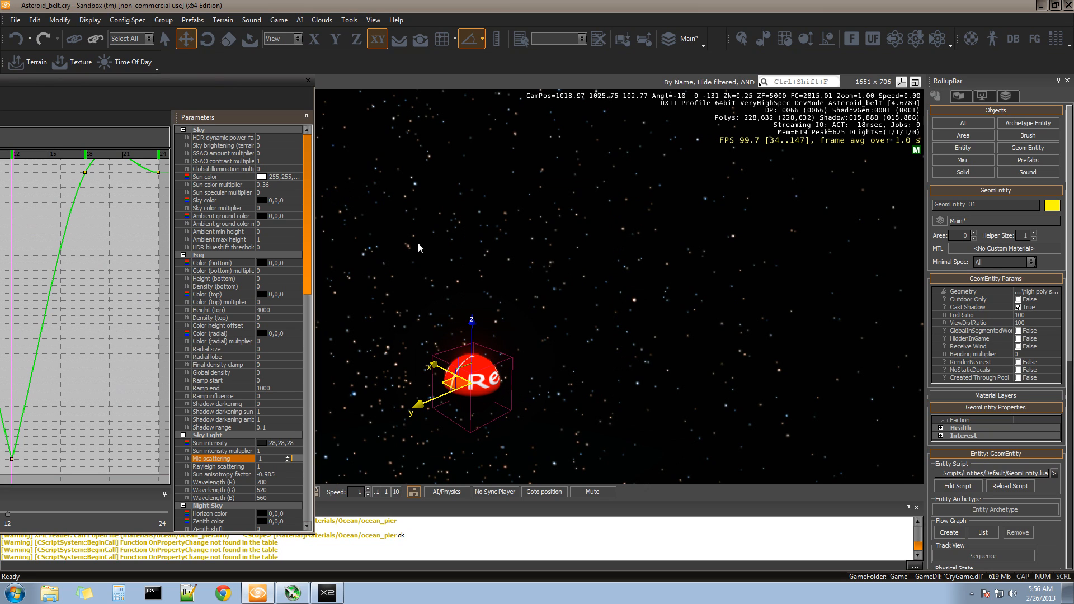
drag(156, 79, 156, 78)
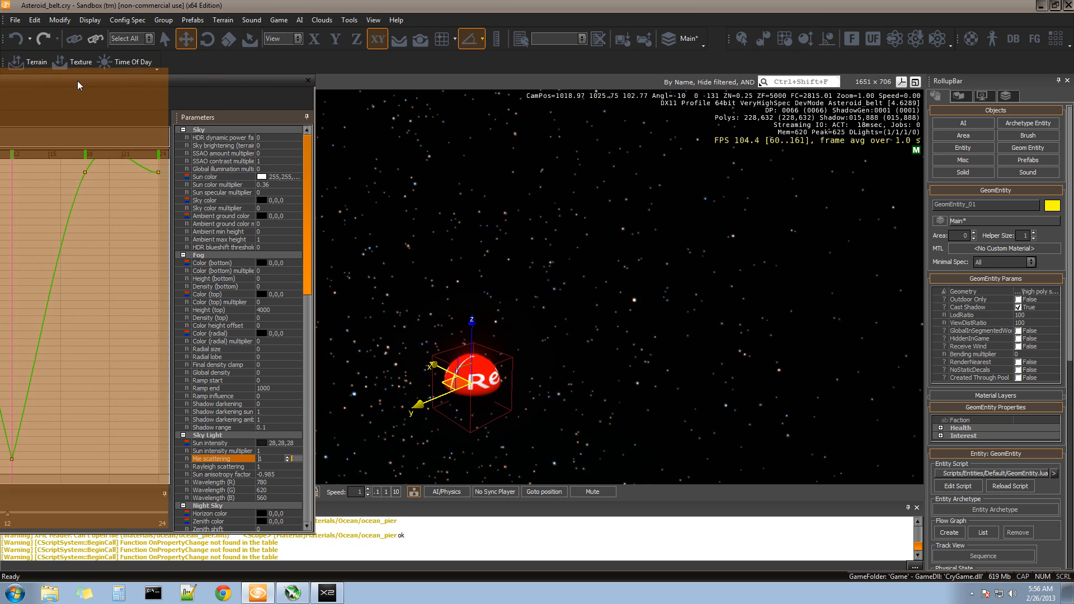
click(308, 80)
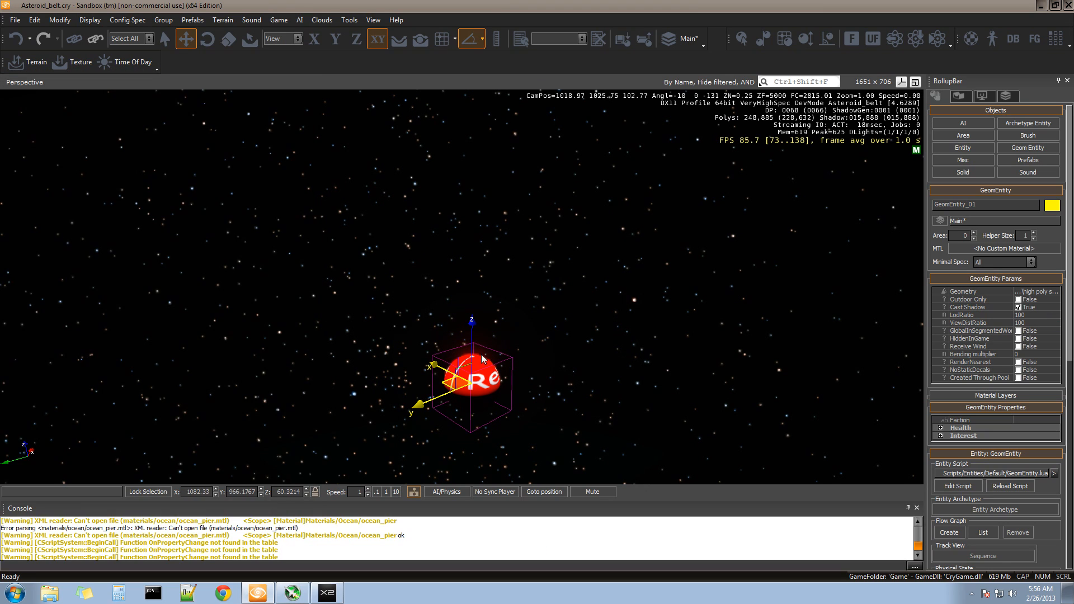
right_drag(613, 318, 614, 318)
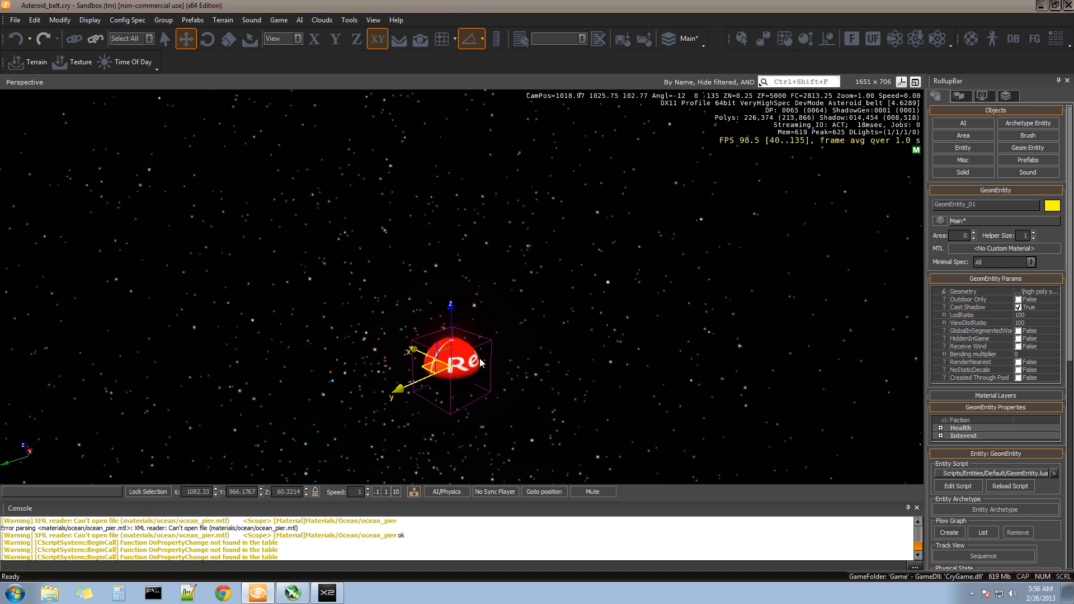
Open the terrain Lighting Tool and shrink its window to fit the lighting settings
click(372, 22)
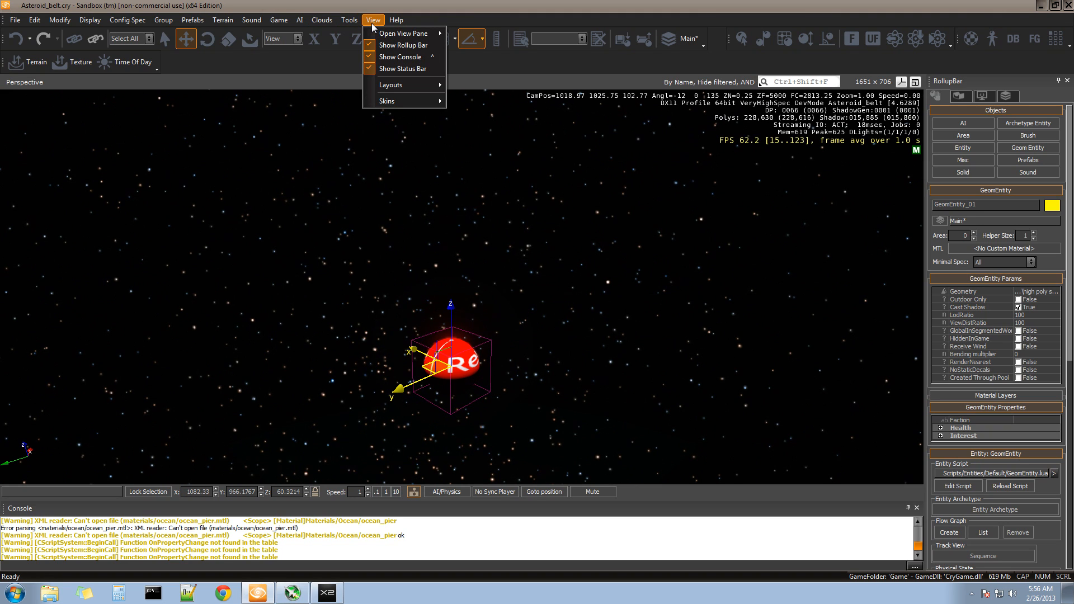
mouse_move(335, 21)
mouse_move(223, 20)
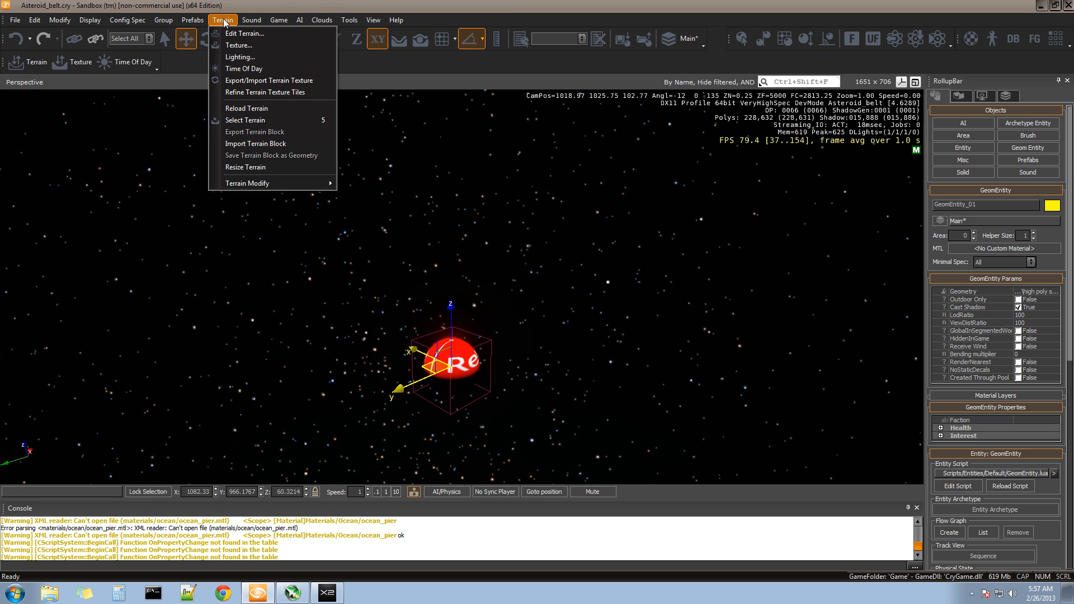
click(241, 59)
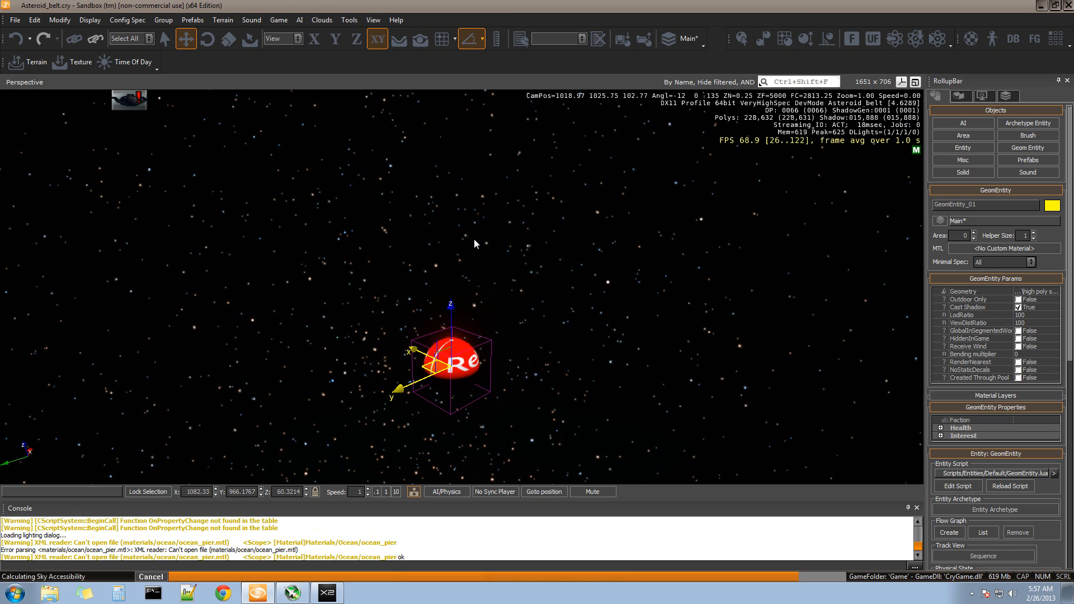
drag(0, 81, 113, 75)
drag(313, 72, 692, 83)
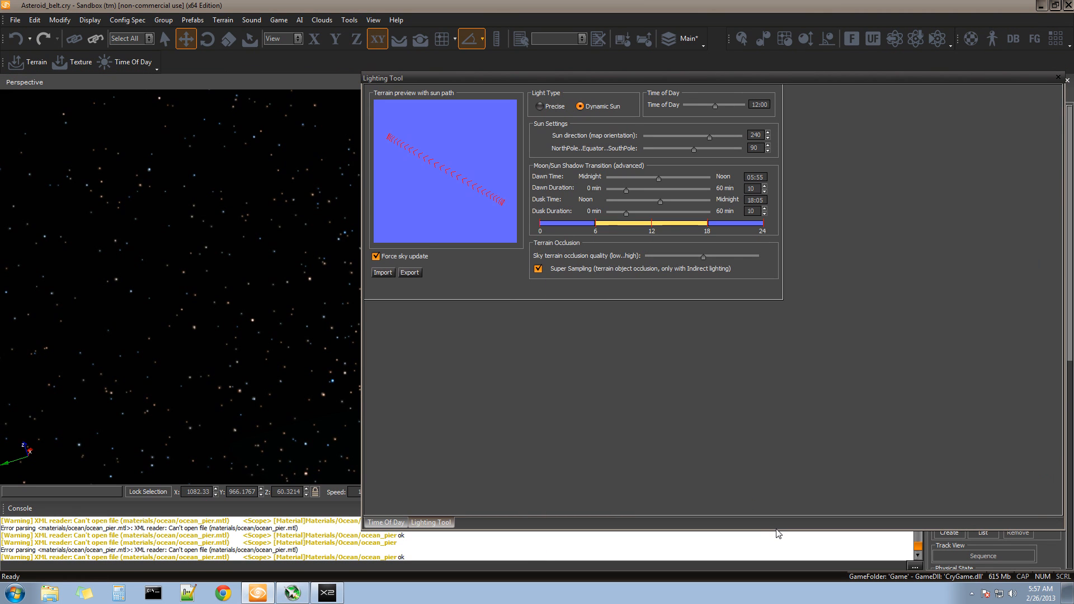
drag(780, 534, 776, 366)
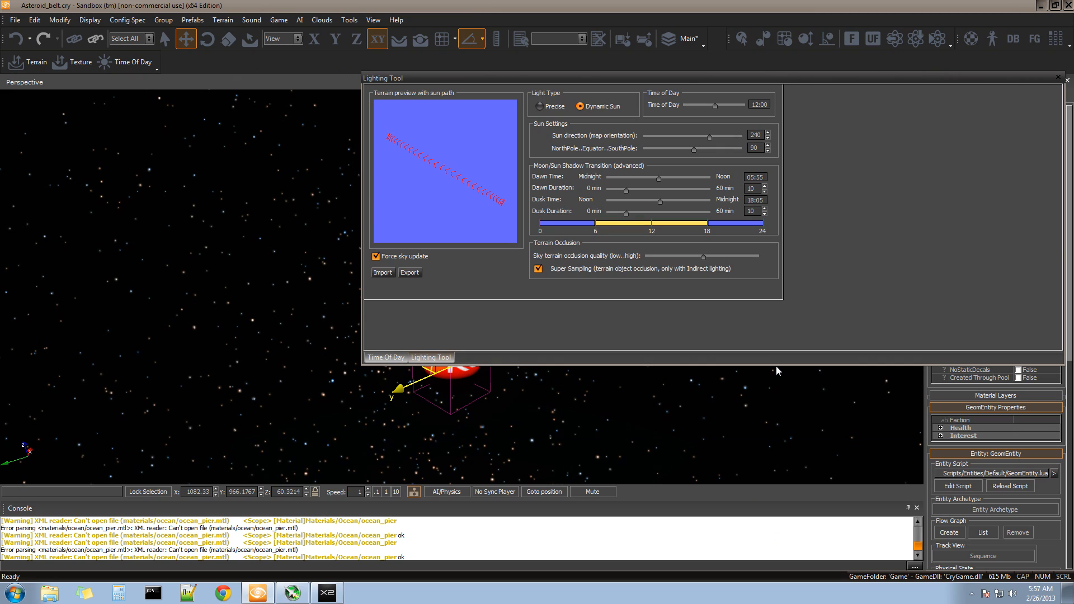
drag(924, 79, 890, 79)
drag(1034, 166, 775, 162)
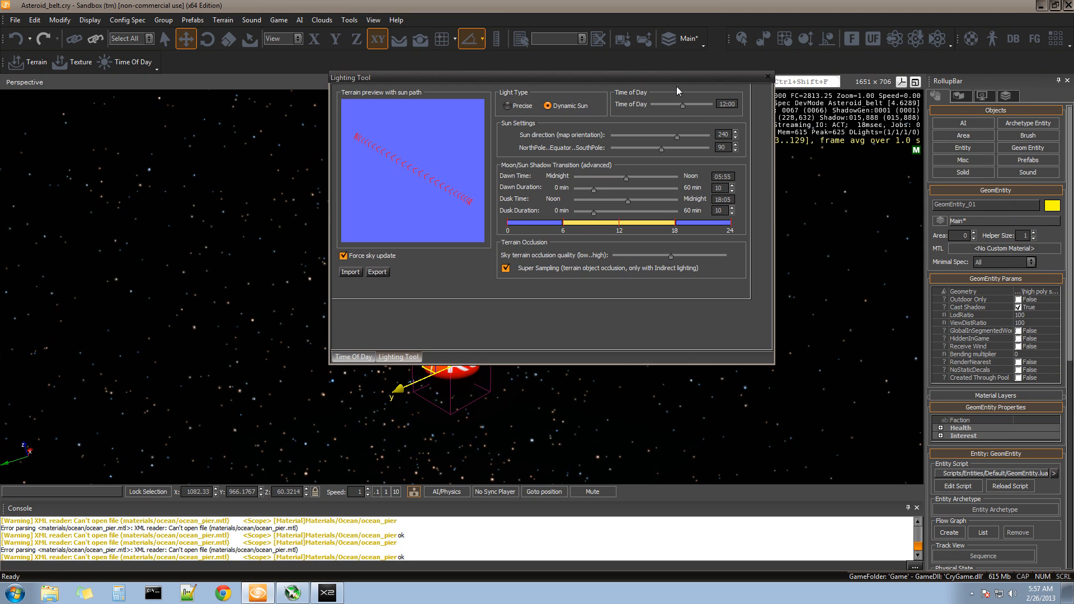
With the test sphere uncovered, set the sun direction to 312 and the NorthPole..Equator..SouthPole value to 0
drag(571, 80, 787, 147)
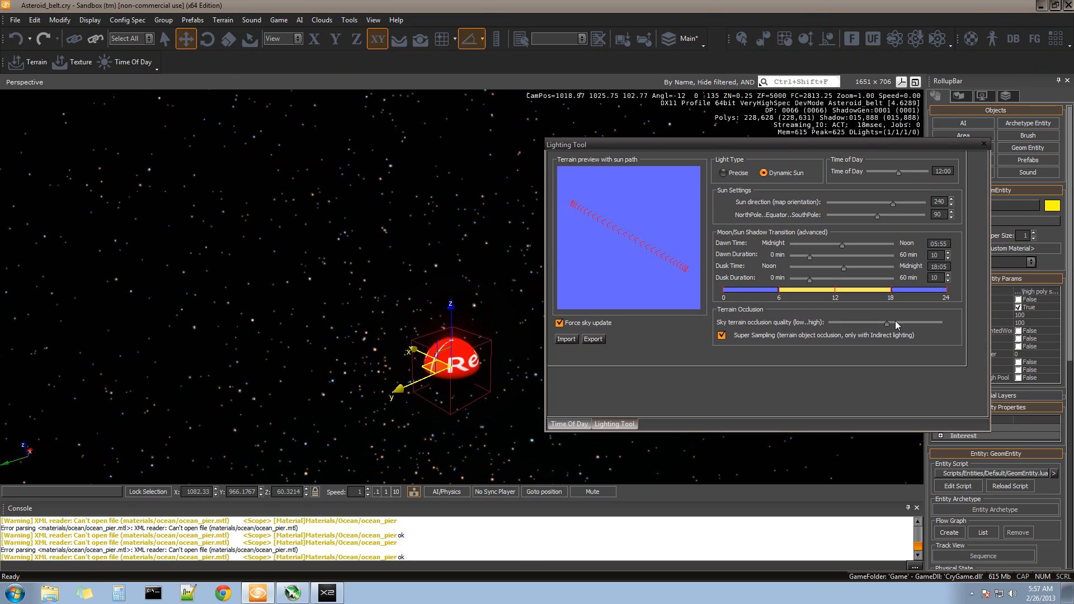
click(897, 204)
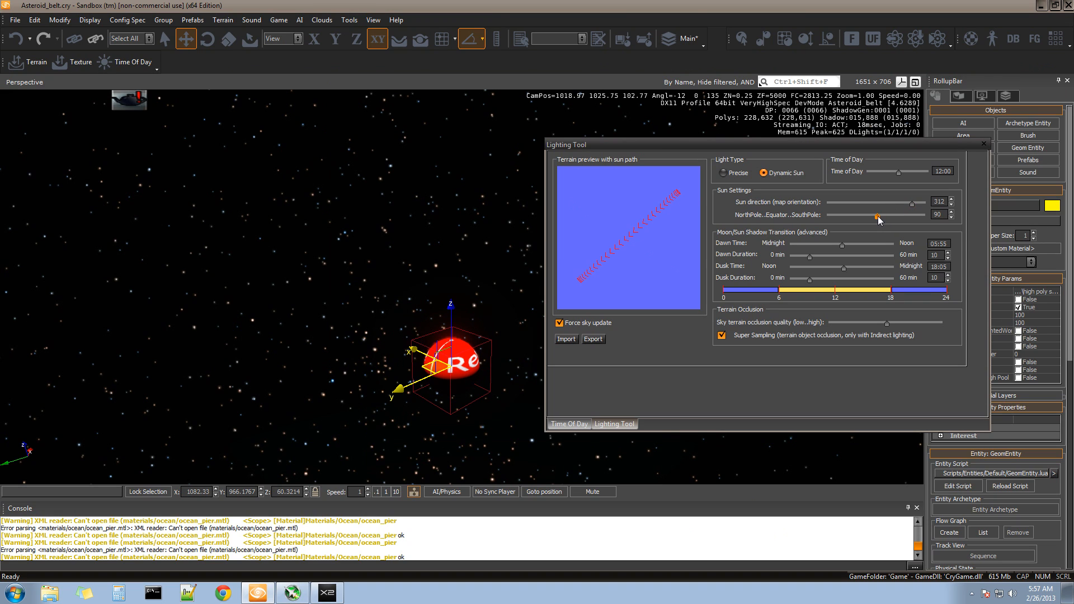
drag(882, 218, 821, 218)
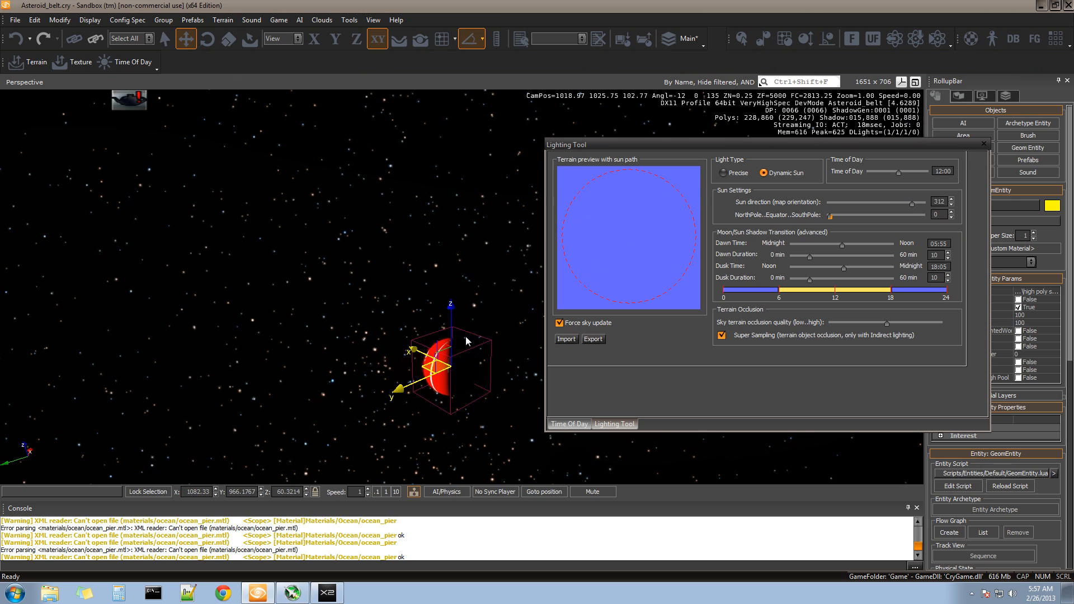
Examine the sun's position in the sky and how its light falls on the test sphere
right_drag(394, 260, 305, 239)
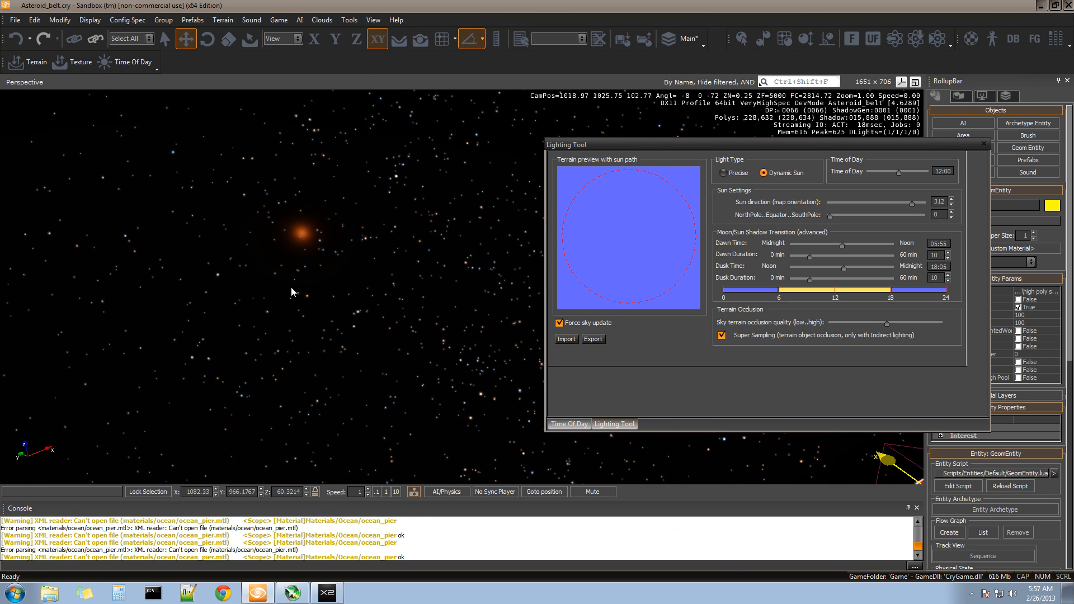
mouse_move(292, 289)
right_down()
mouse_move(316, 304)
mouse_move(298, 301)
right_up()
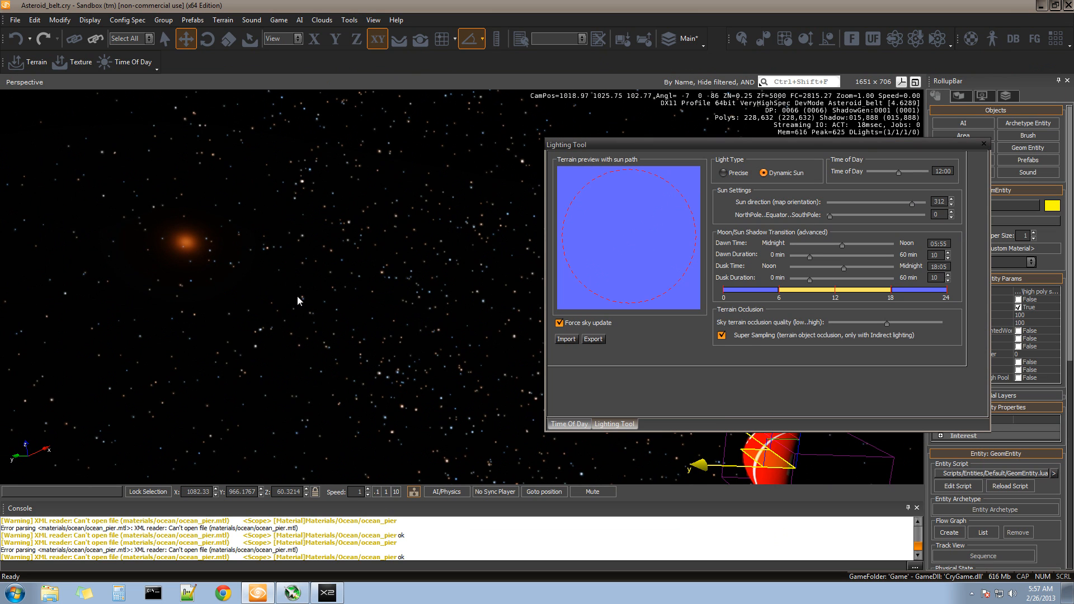
right_drag(191, 237, 229, 278)
right_drag(334, 254, 337, 249)
scroll(337, 249, up, 20)
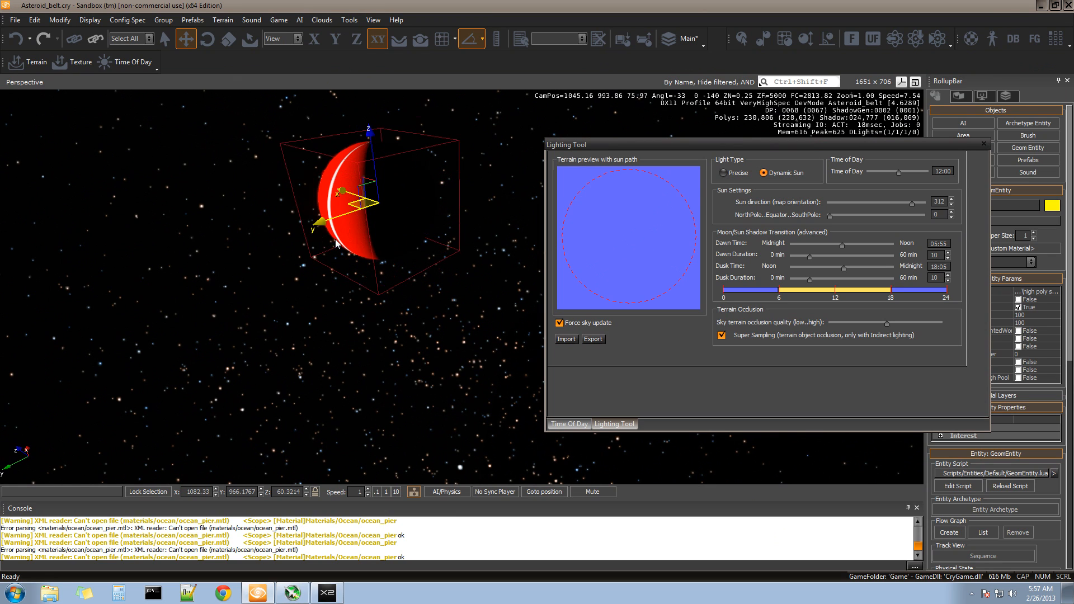
right_drag(358, 297, 330, 319)
scroll(330, 319, down, 5)
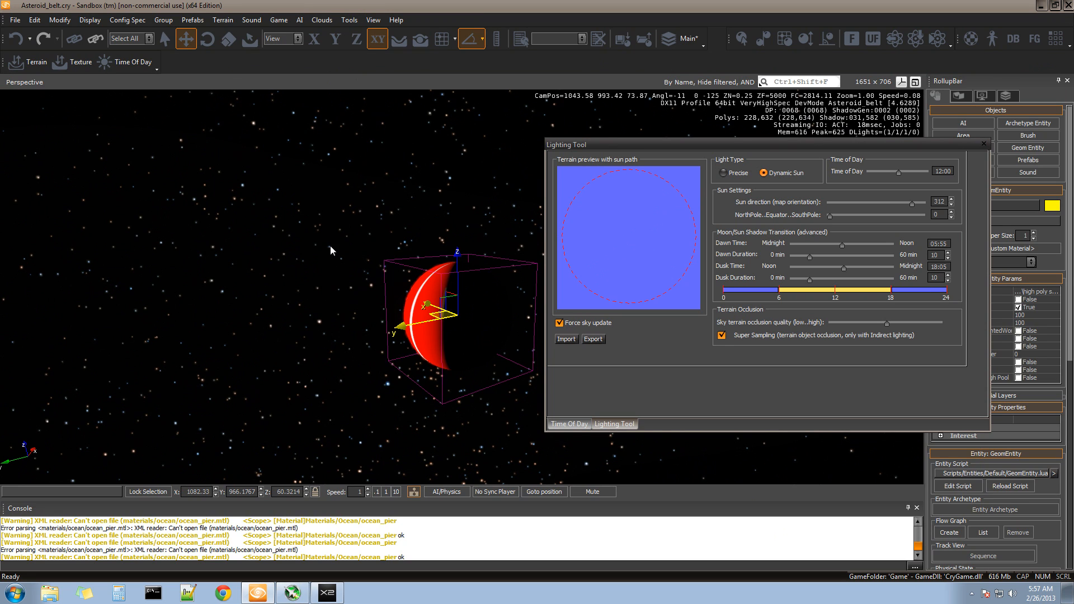
right_drag(330, 247, 193, 242)
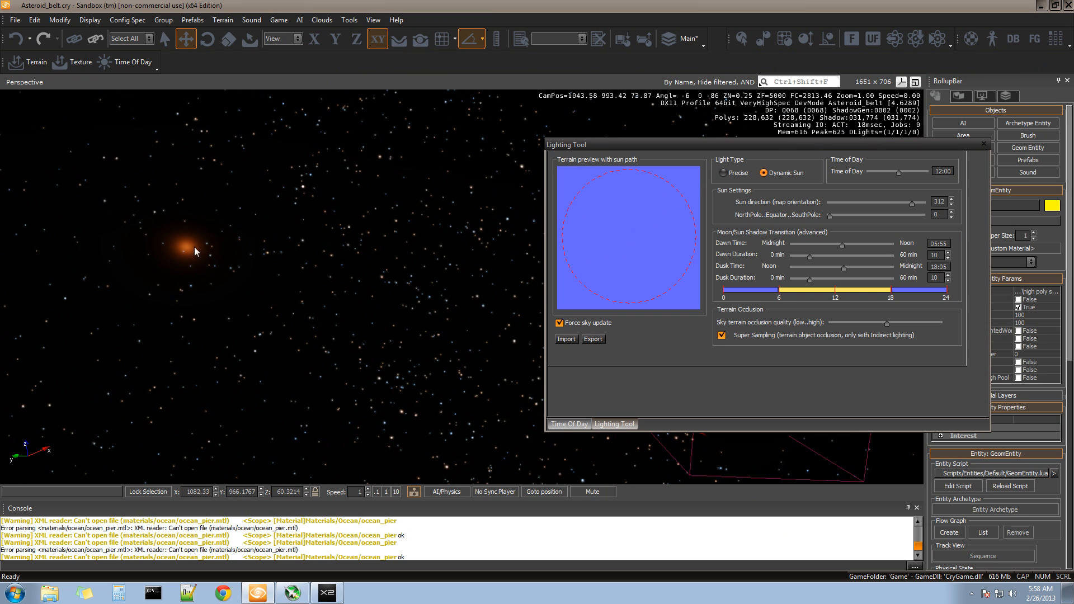
Replace the Lighting Tool with the Time Of Day editor and set the Sky Light sun anisotropy factor to -0.989
click(984, 143)
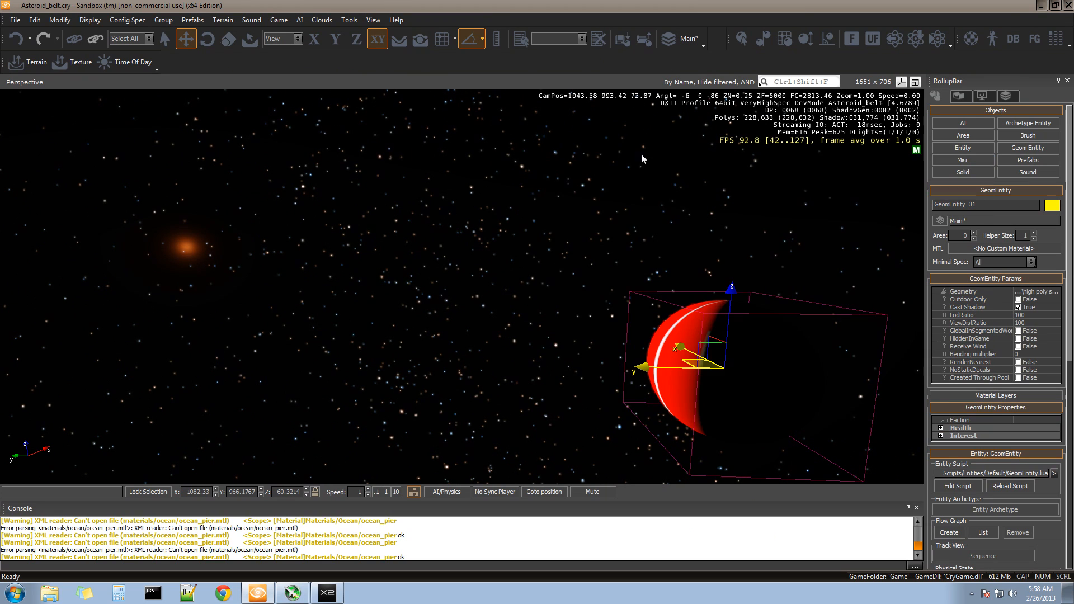
click(223, 20)
click(241, 68)
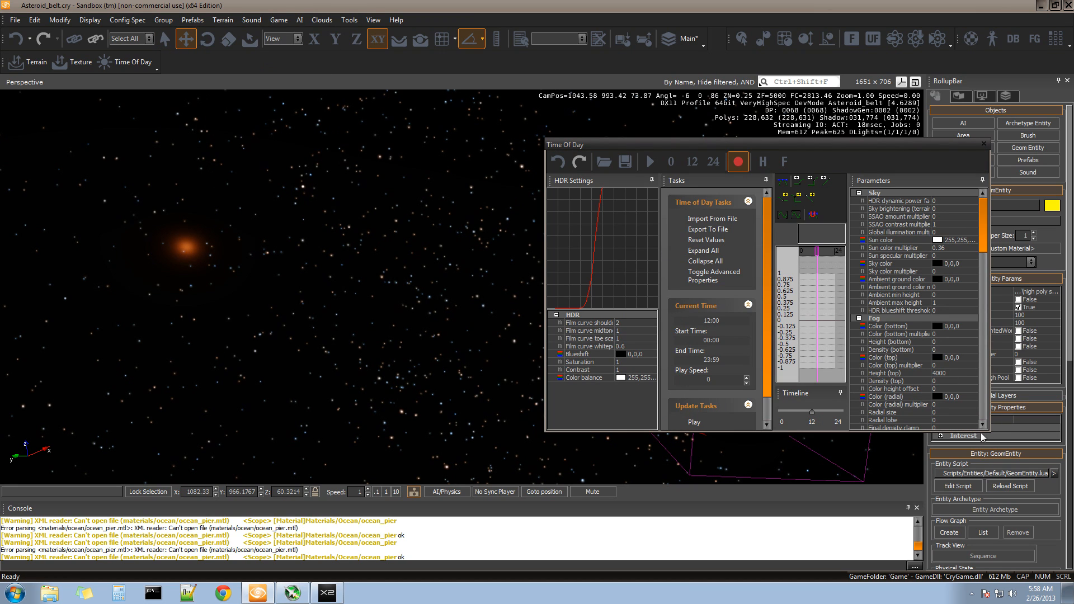
drag(985, 242, 989, 298)
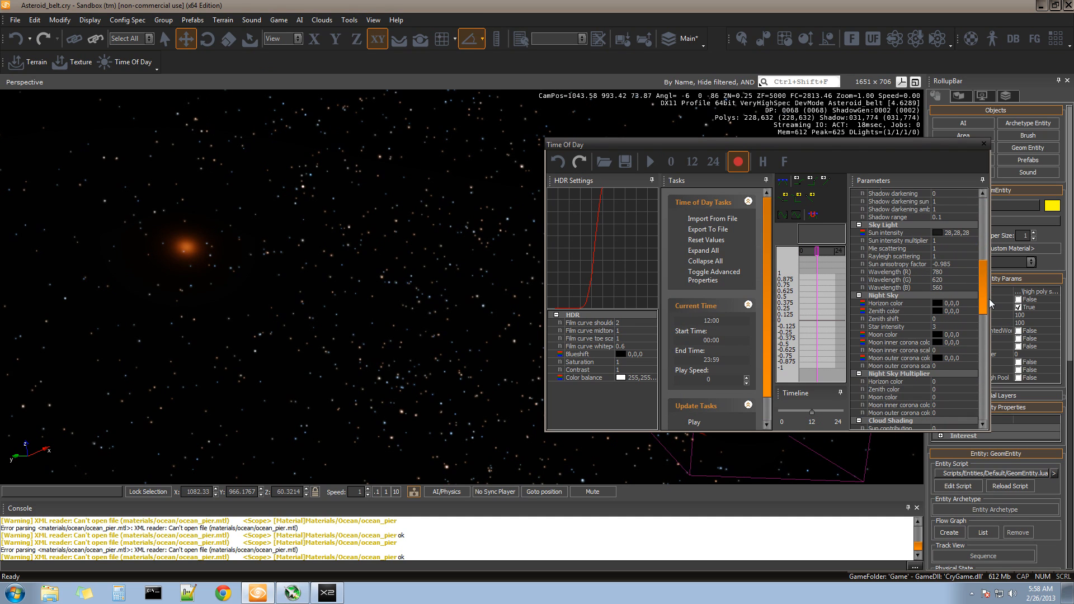
click(952, 256)
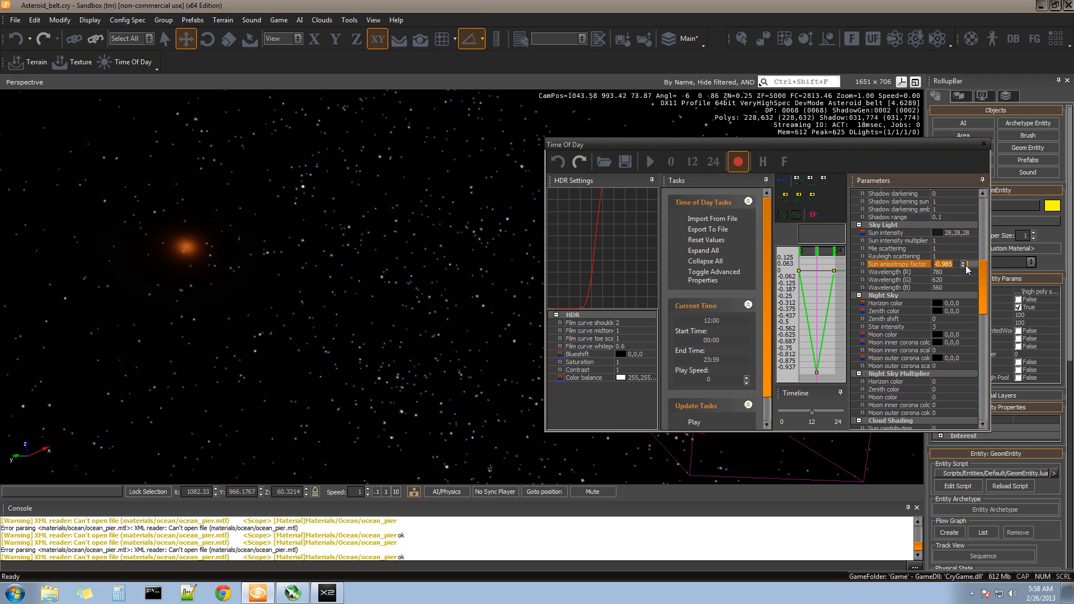
click(964, 266)
drag(963, 267, 968, 274)
Lower the Sky Light Rayleigh scattering to 0
click(946, 256)
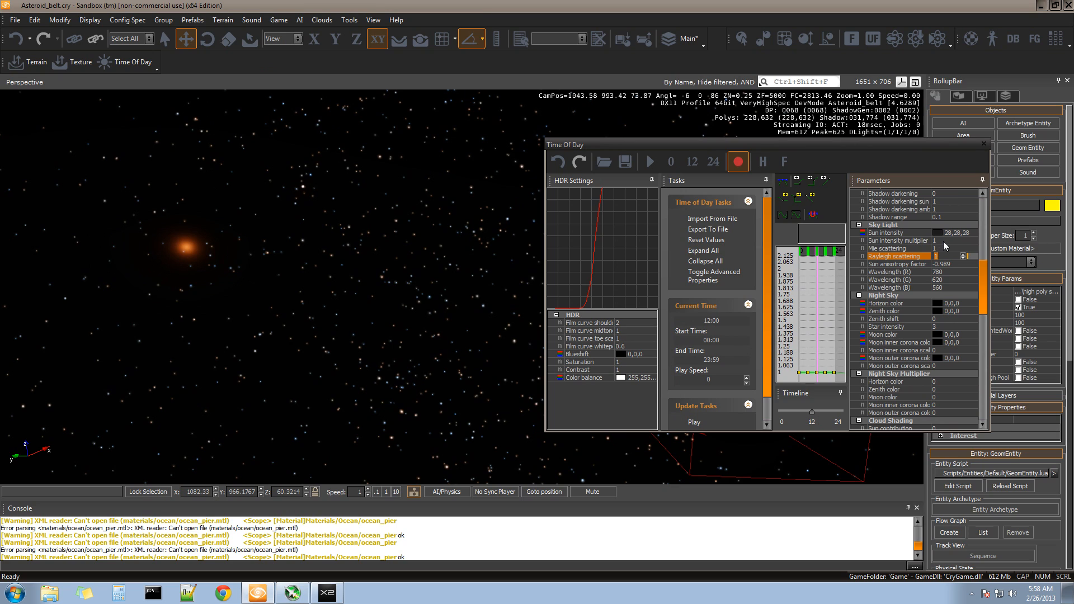
mouse_move(963, 257)
mouse_down()
mouse_move(968, 276)
mouse_move(955, 259)
mouse_up()
click(963, 258)
Raise the Sky Light Mie scattering to 10 and the sun intensity multiplier to 5
click(941, 248)
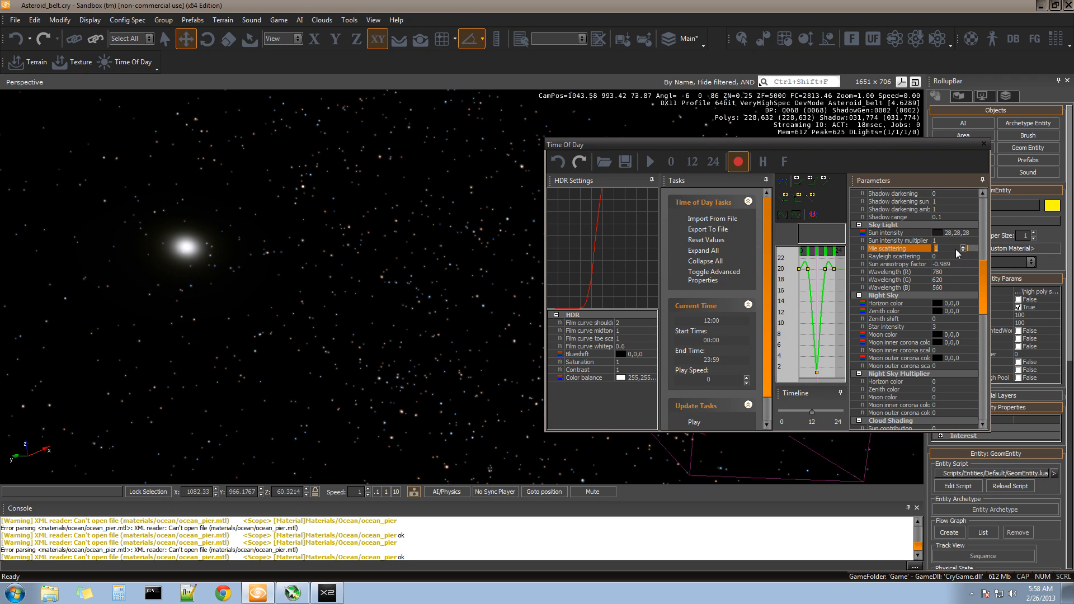
click(963, 251)
drag(964, 250, 967, 254)
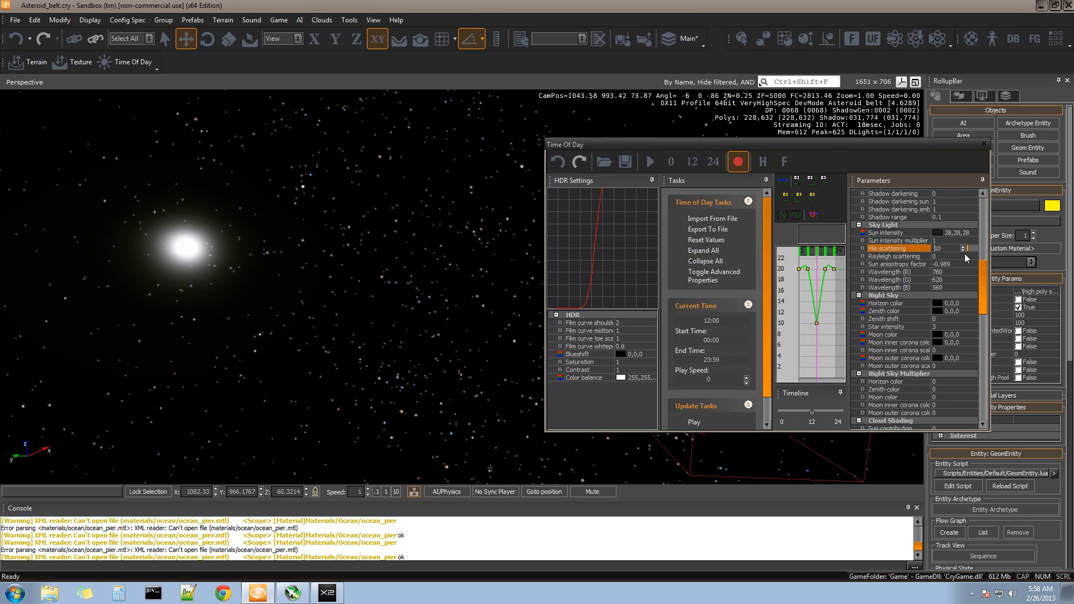
click(950, 241)
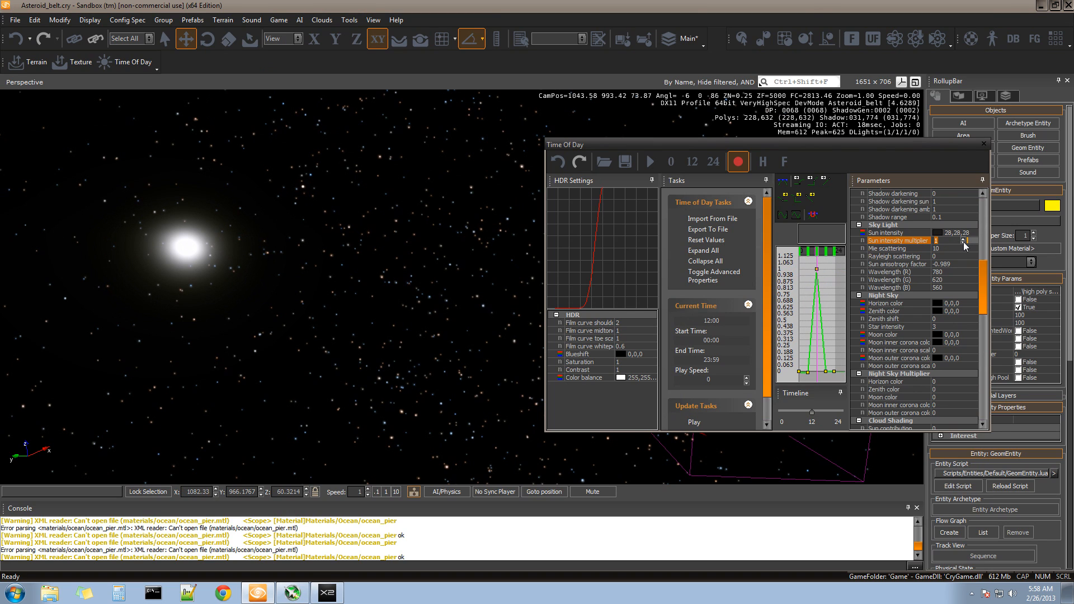
drag(964, 242, 967, 245)
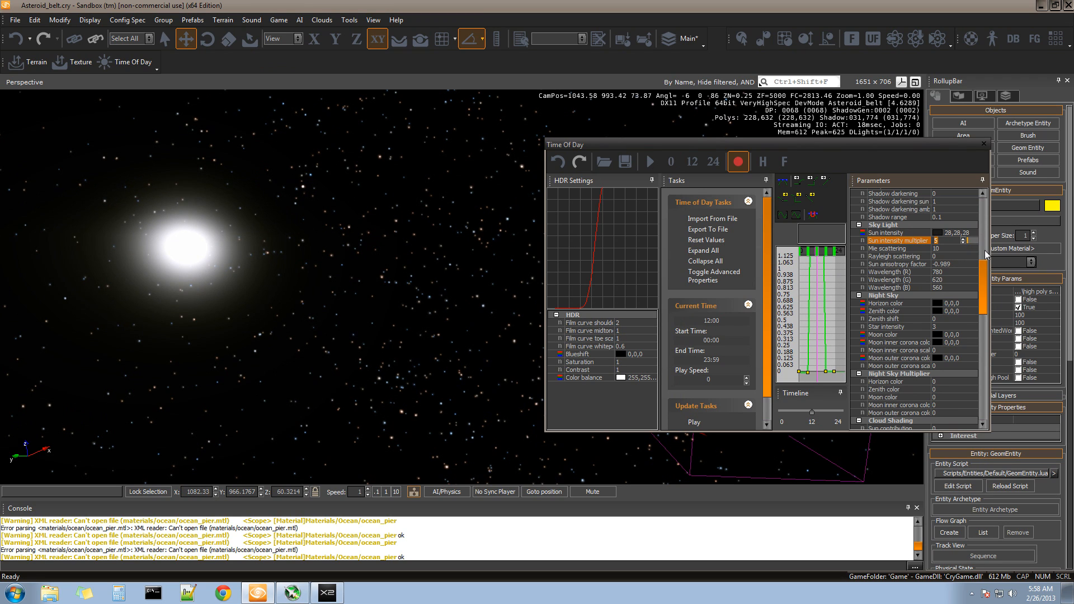
Change the Sky Light sun intensity color to a dark warm yellow (24,21,12)
double_click(937, 233)
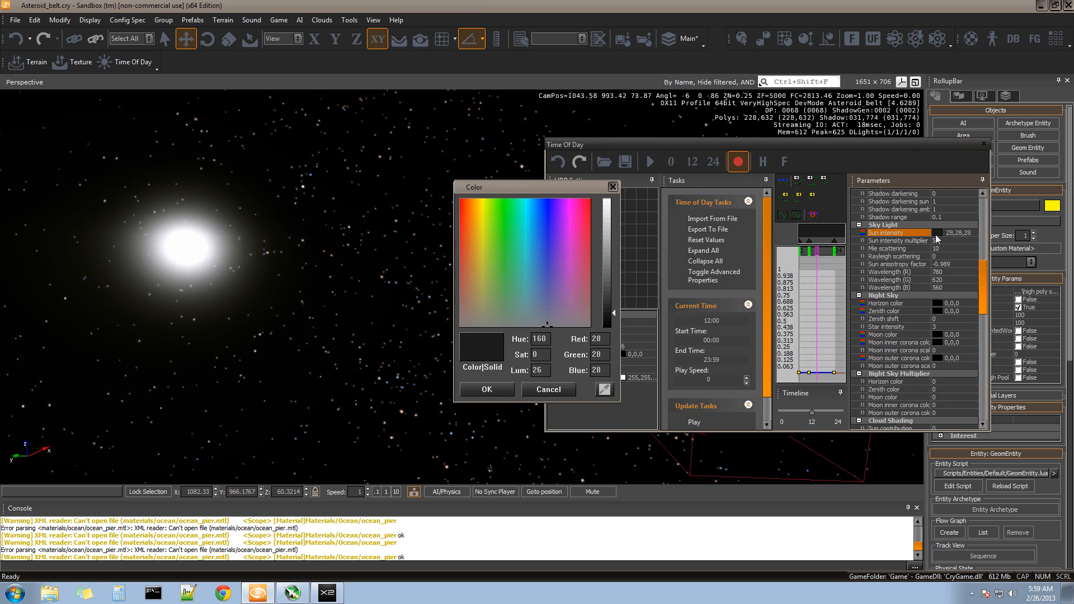
click(481, 229)
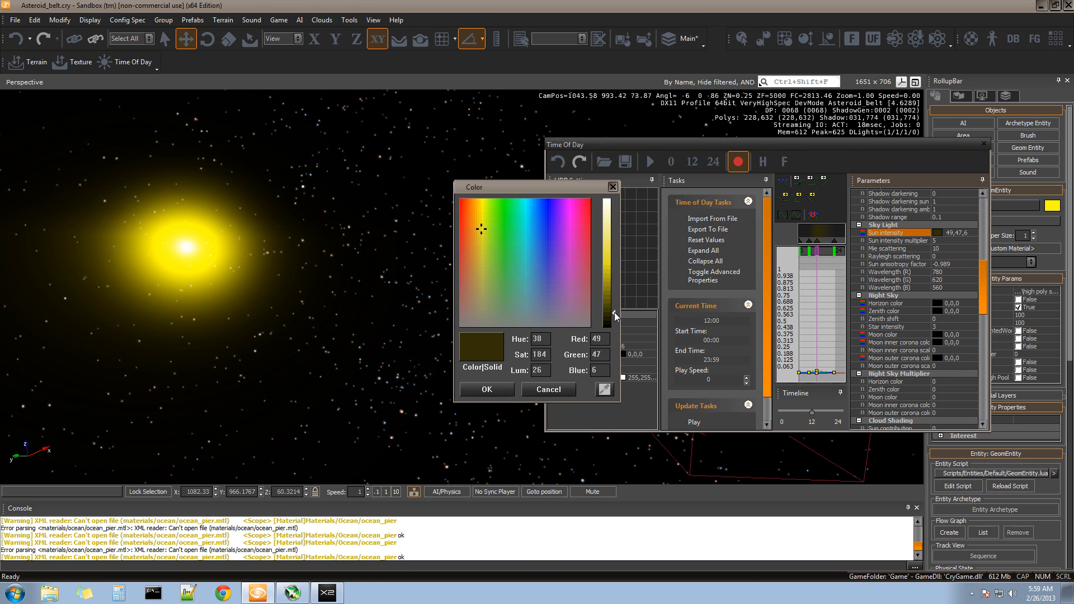
drag(614, 312, 613, 318)
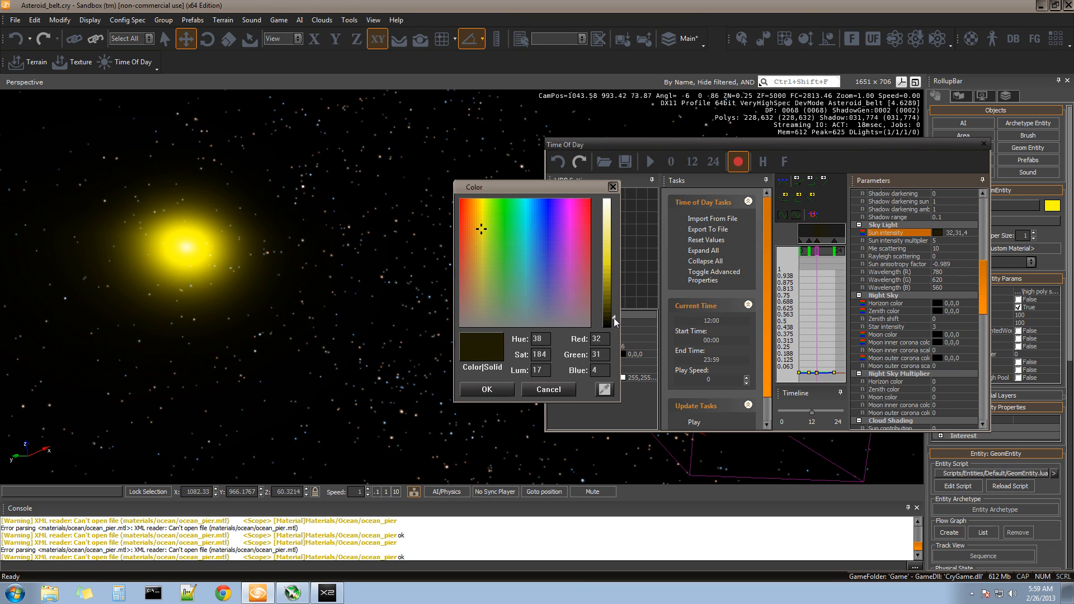
click(482, 233)
drag(482, 233, 476, 284)
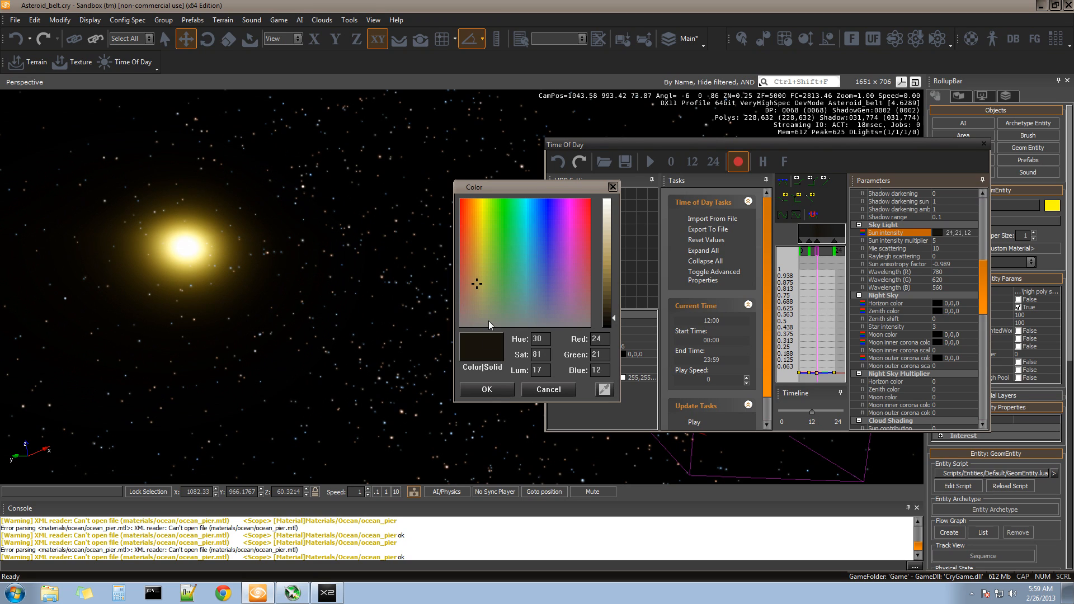
click(487, 389)
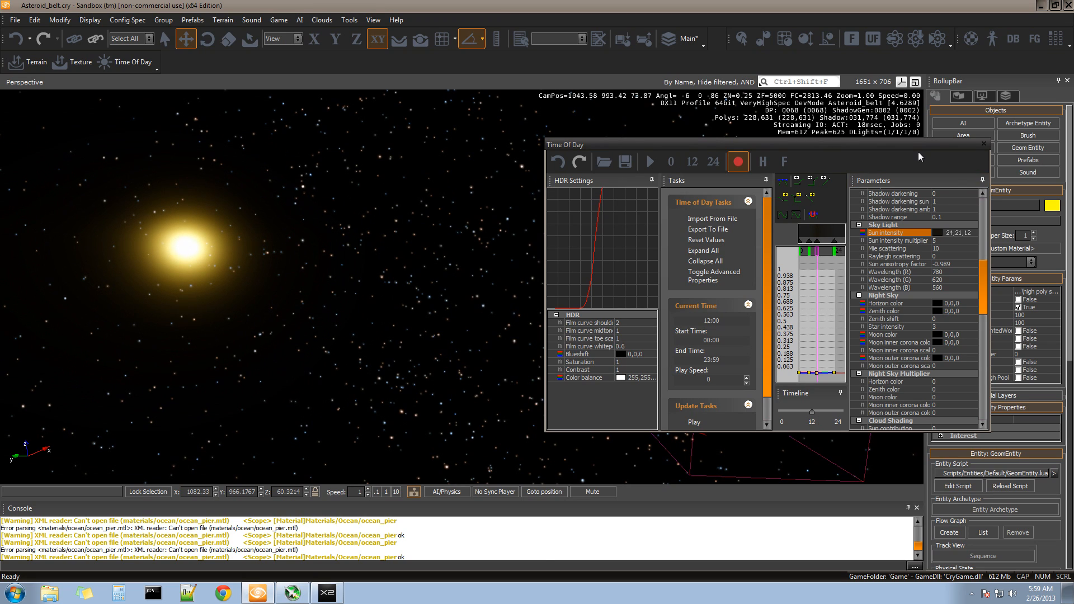
Clear the Time Of Day editor from the viewport and inspect the test sphere's lighting from another angle
drag(918, 146, 0, 126)
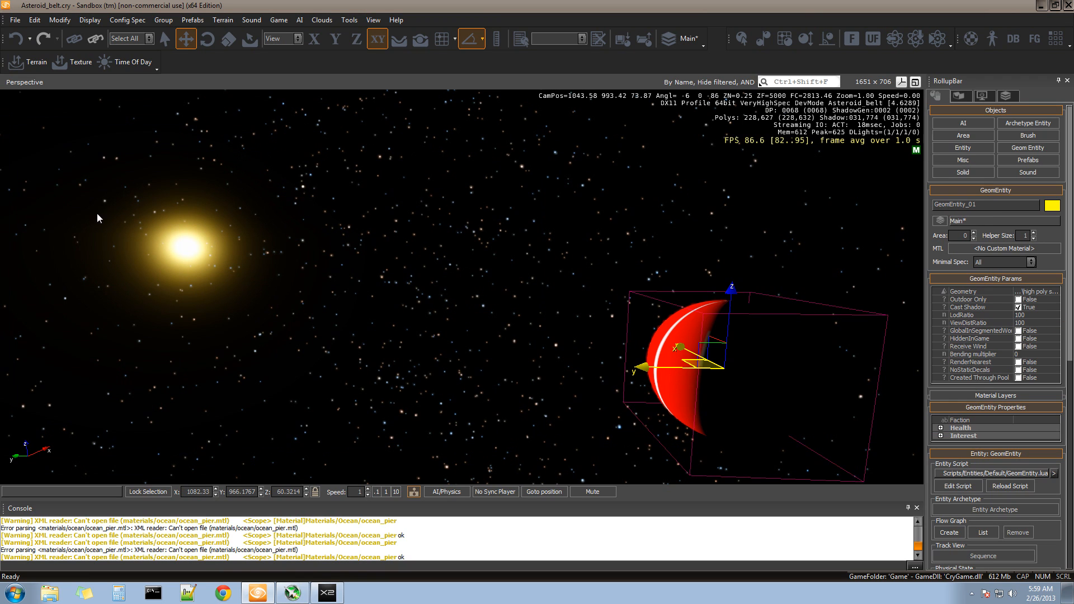
right_drag(542, 315, 542, 315)
key(a)
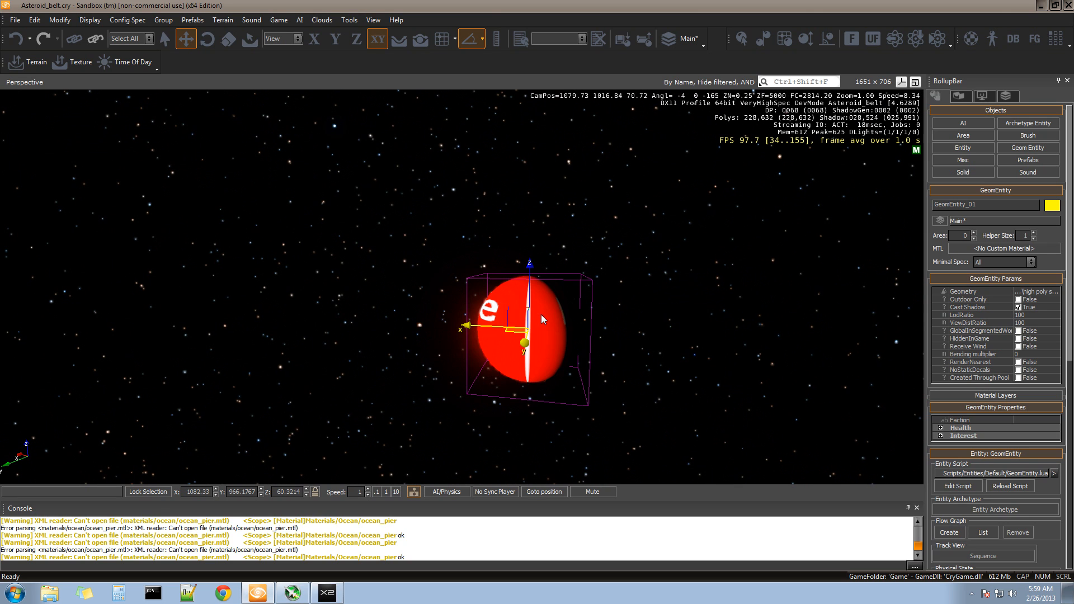
Open the recent Earth.cry level, saving the Asteroid_belt changes under the Project ARK Exodus project
key(d)
click(15, 20)
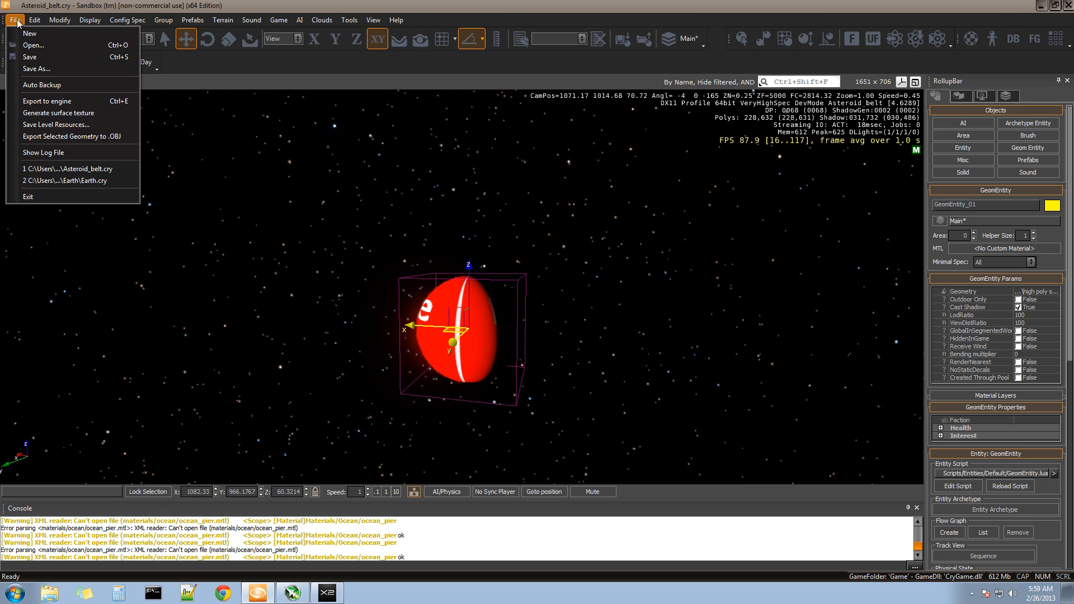
click(91, 180)
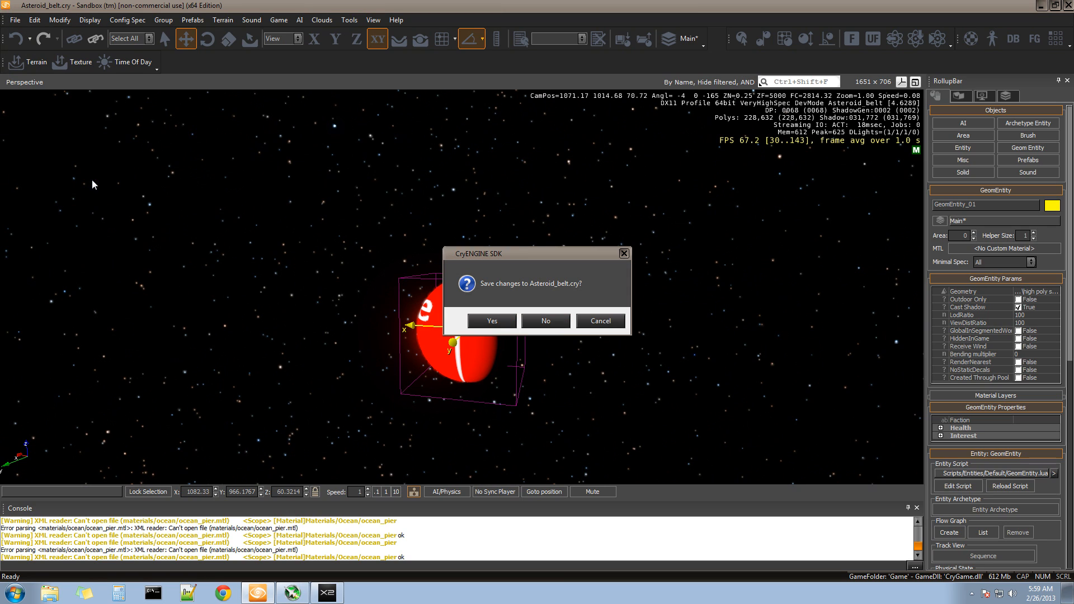
click(499, 323)
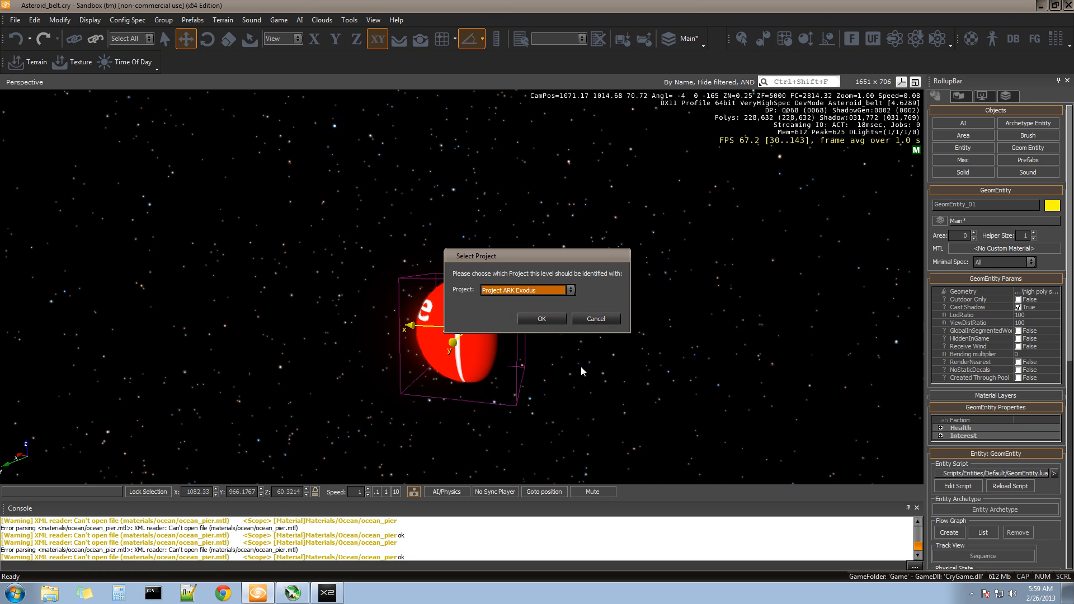
click(536, 317)
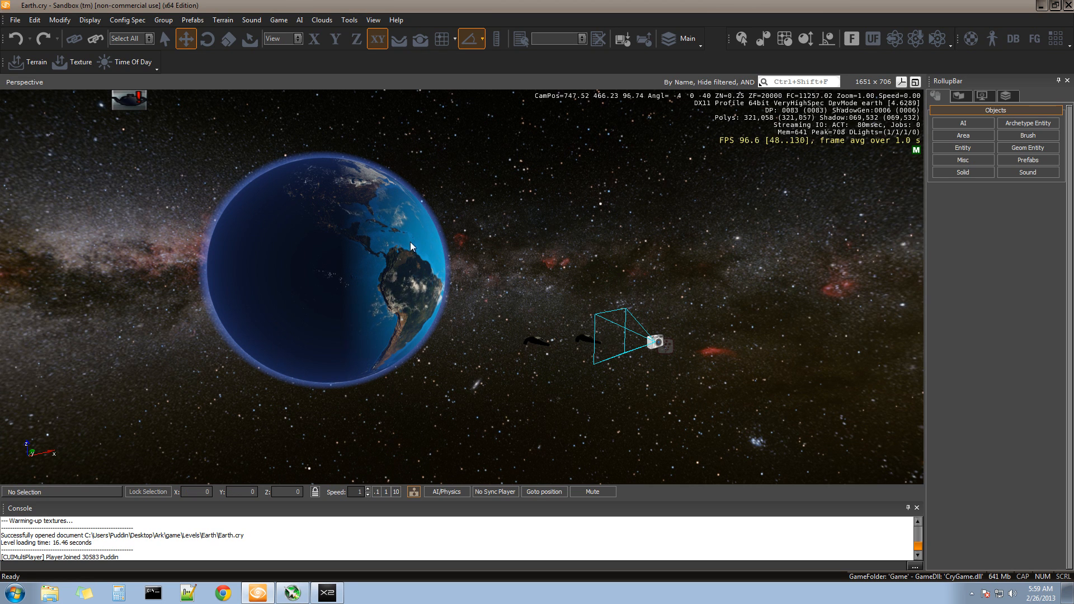
Frame the planet in the viewport and open the Clouds emitter of the Earth particle library in the DataBase View
key(w)
right_drag(520, 304, 522, 301)
key(s)
key(d)
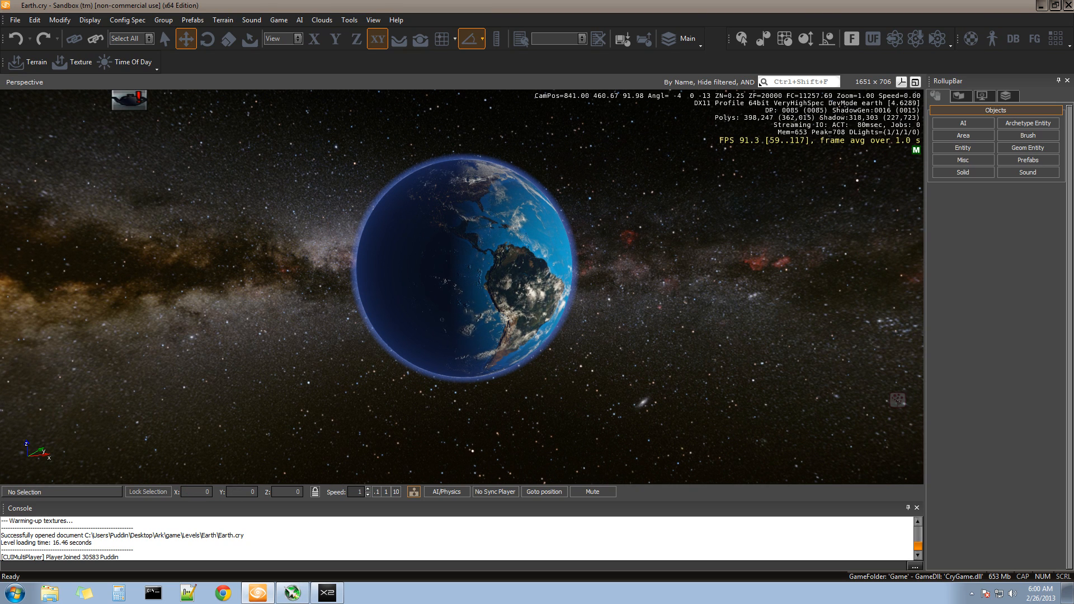
click(1019, 41)
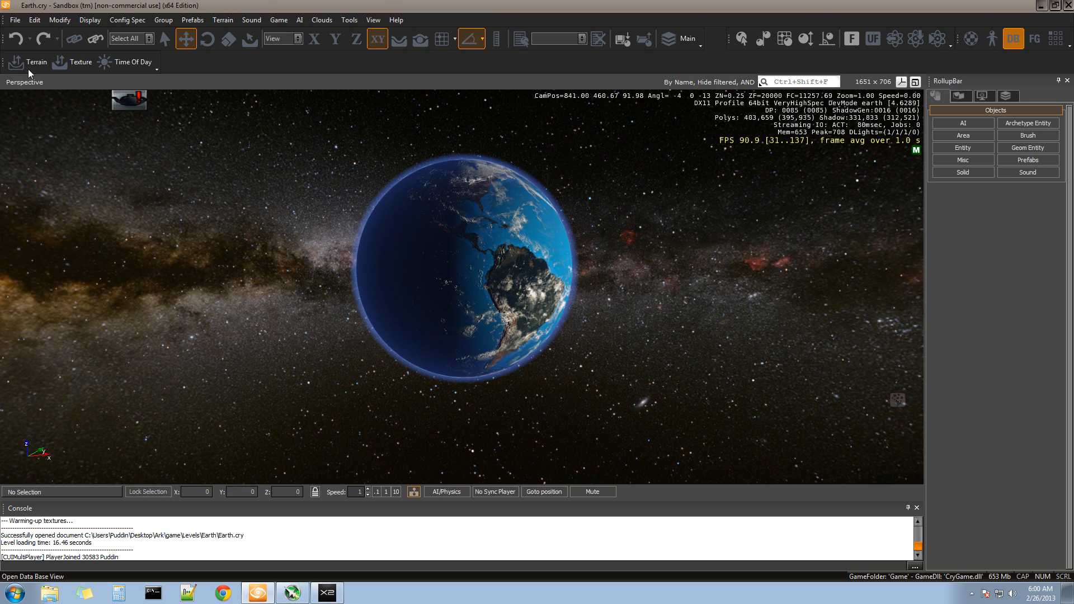
drag(121, 82, 506, 140)
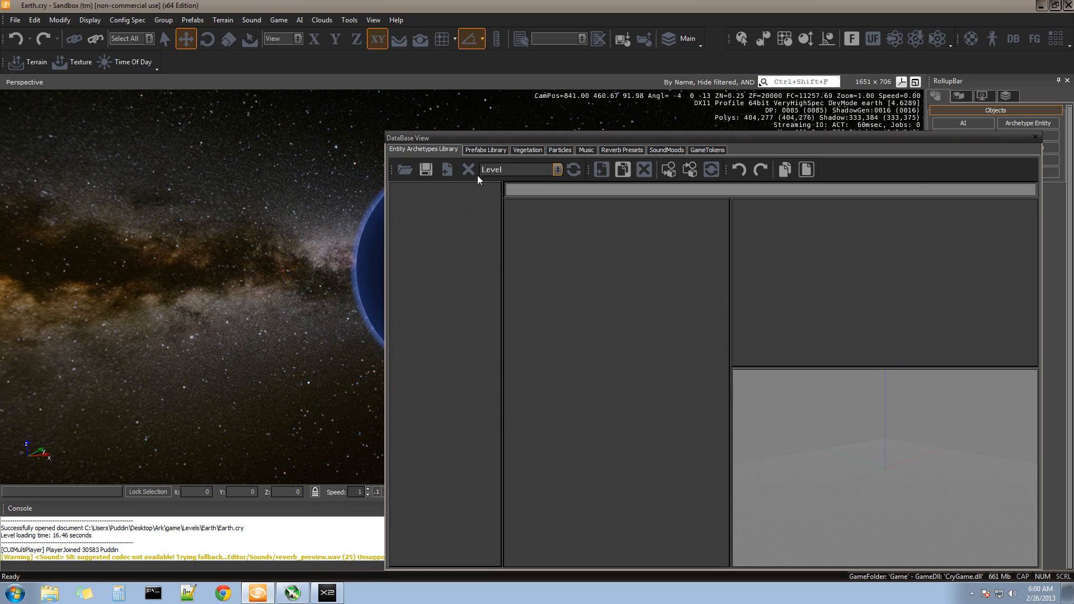
click(553, 150)
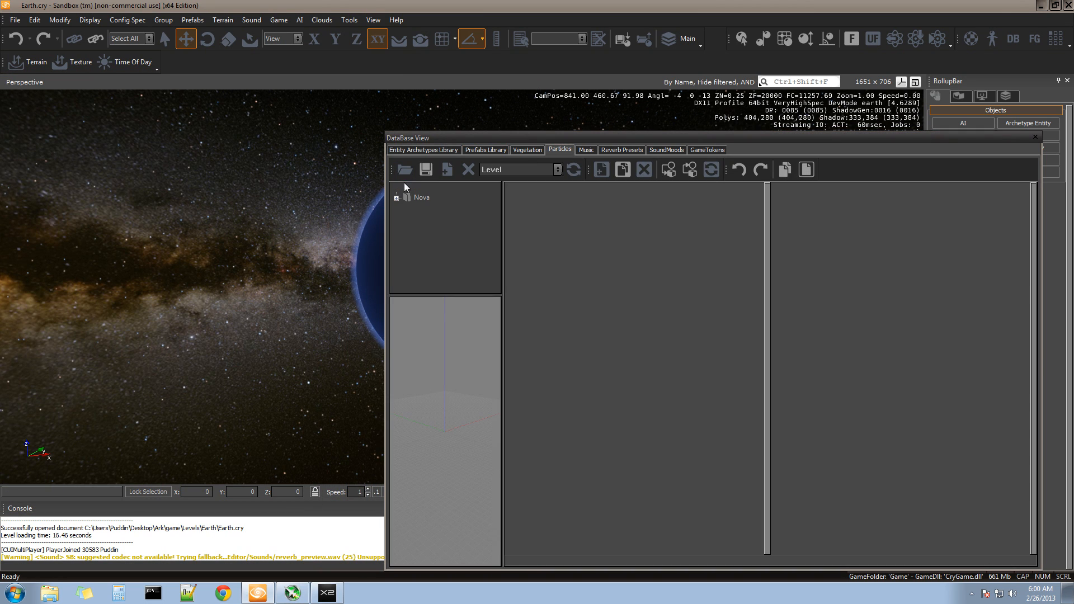
click(396, 188)
click(434, 208)
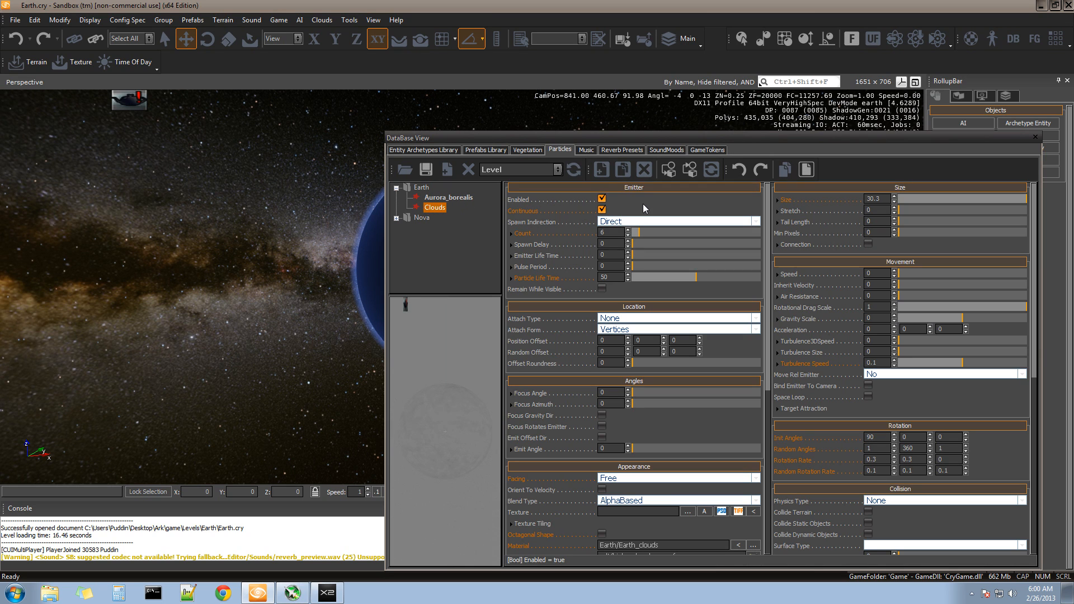
Compare the Clouds emitter's parameters with the cloud layer on the planet, uncovering the viewport as needed
drag(554, 138, 722, 179)
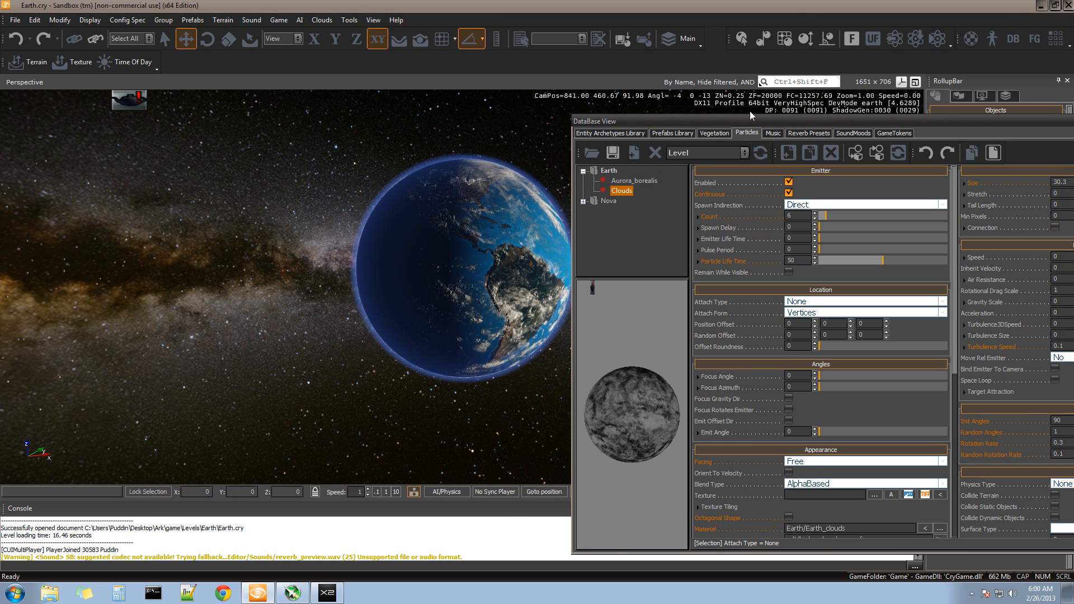
drag(767, 126, 484, 122)
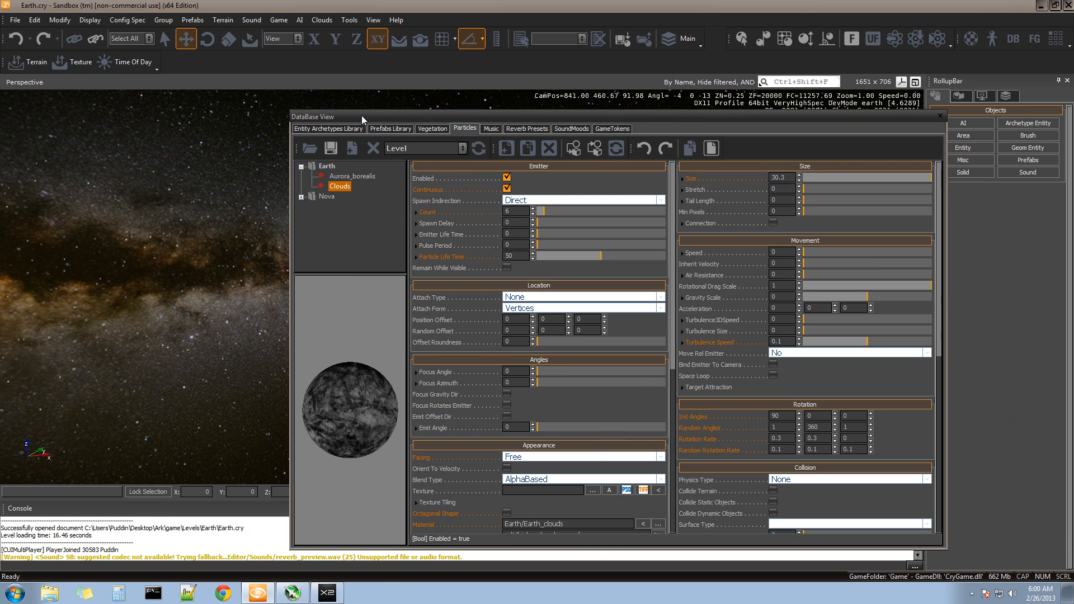
drag(344, 116, 789, 140)
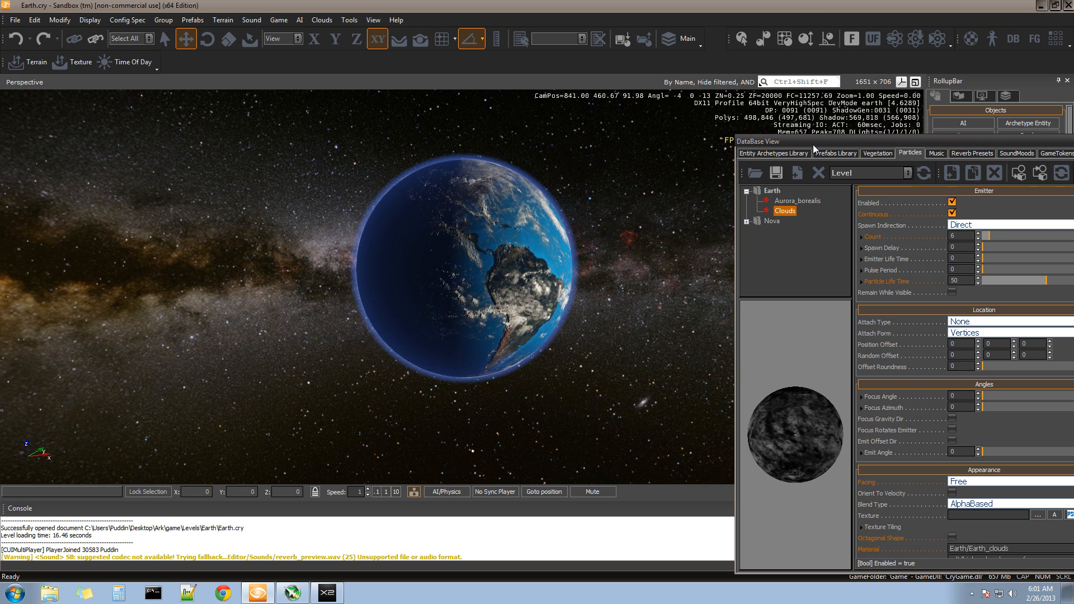
drag(816, 146, 427, 135)
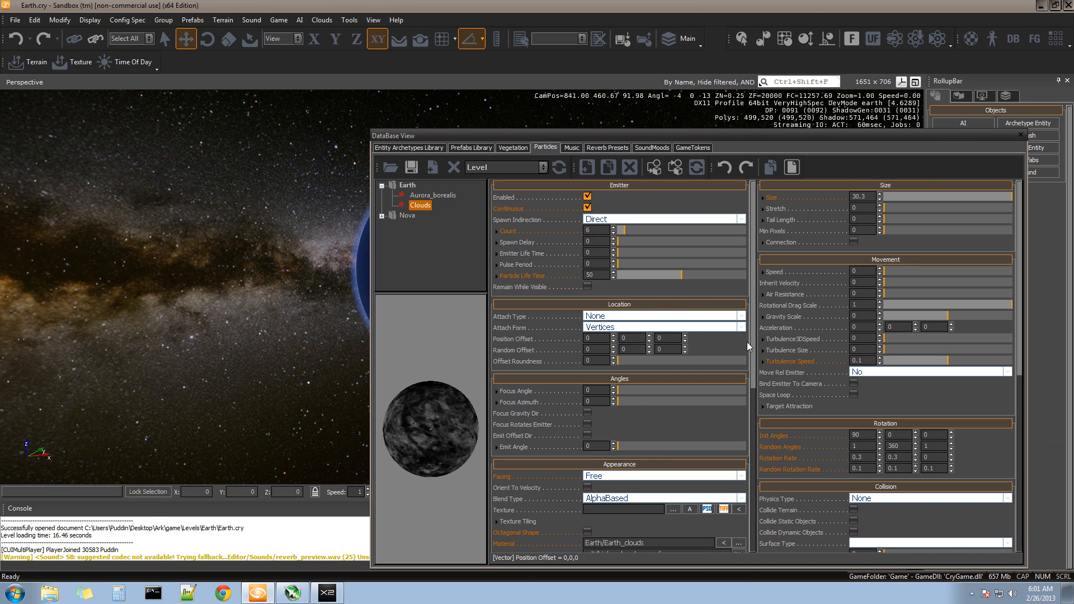
Examine the Clouds emitter's Appearance settings, including the Particle Life curve under Alpha
drag(754, 337, 766, 464)
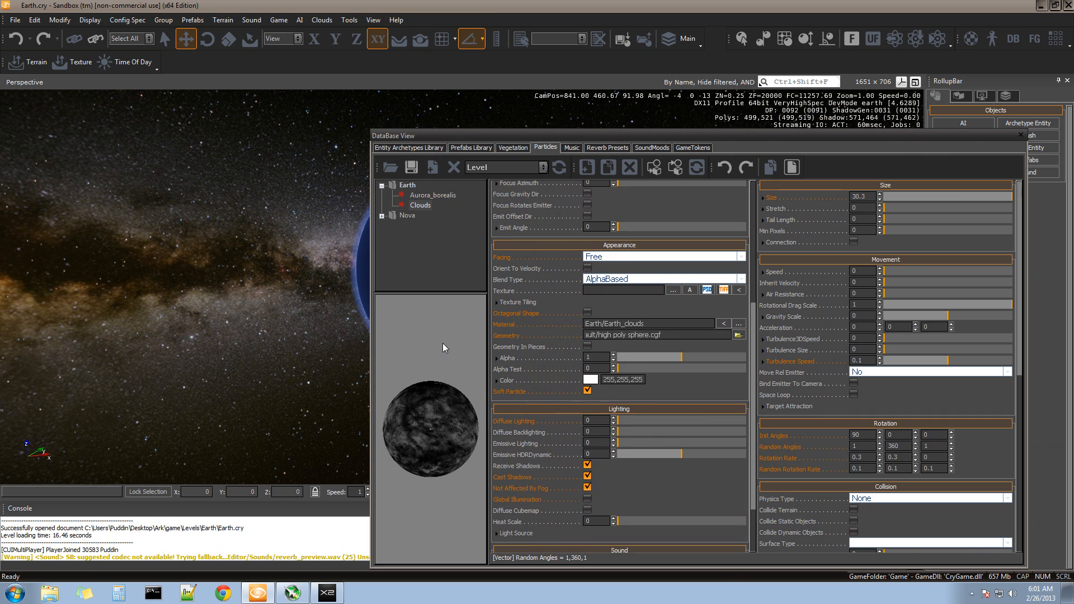
click(497, 358)
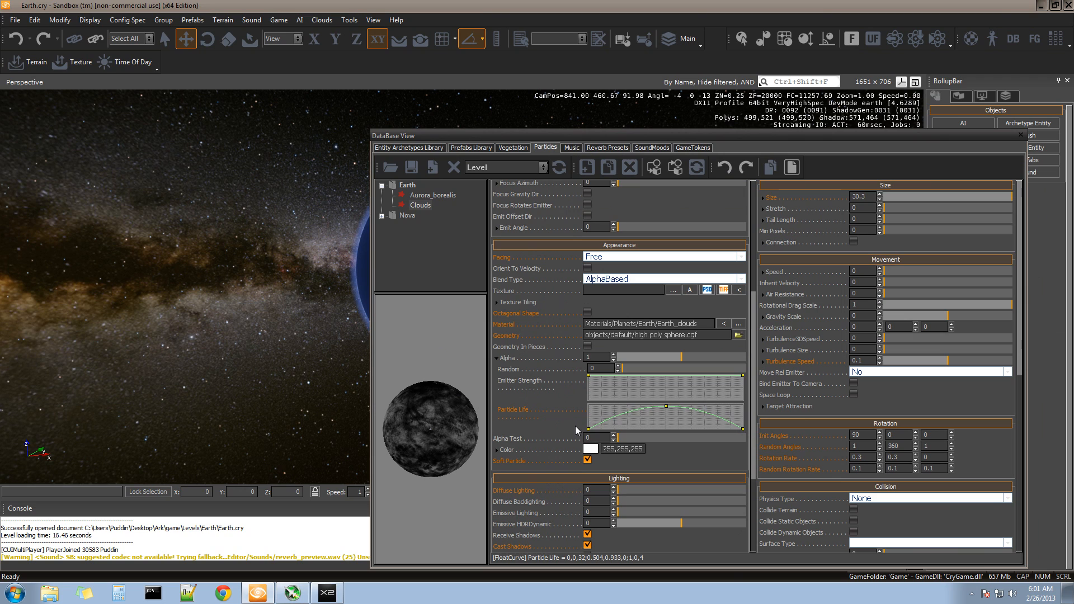
mouse_move(588, 431)
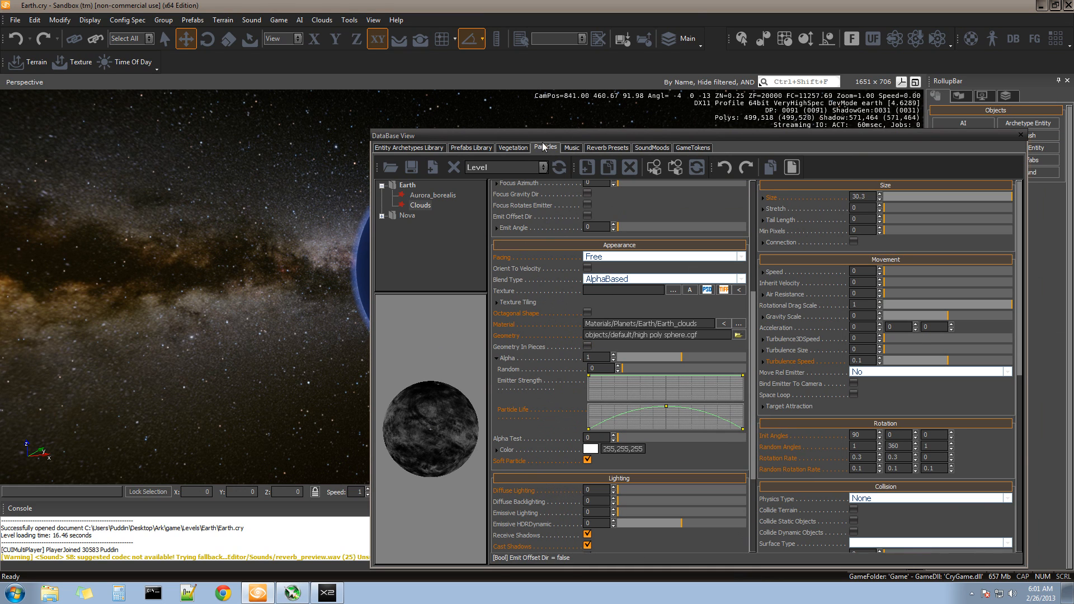
Clear the DataBase View from the viewport and inspect the planet's cloud layer from a closer, higher viewpoint
drag(540, 137, 929, 163)
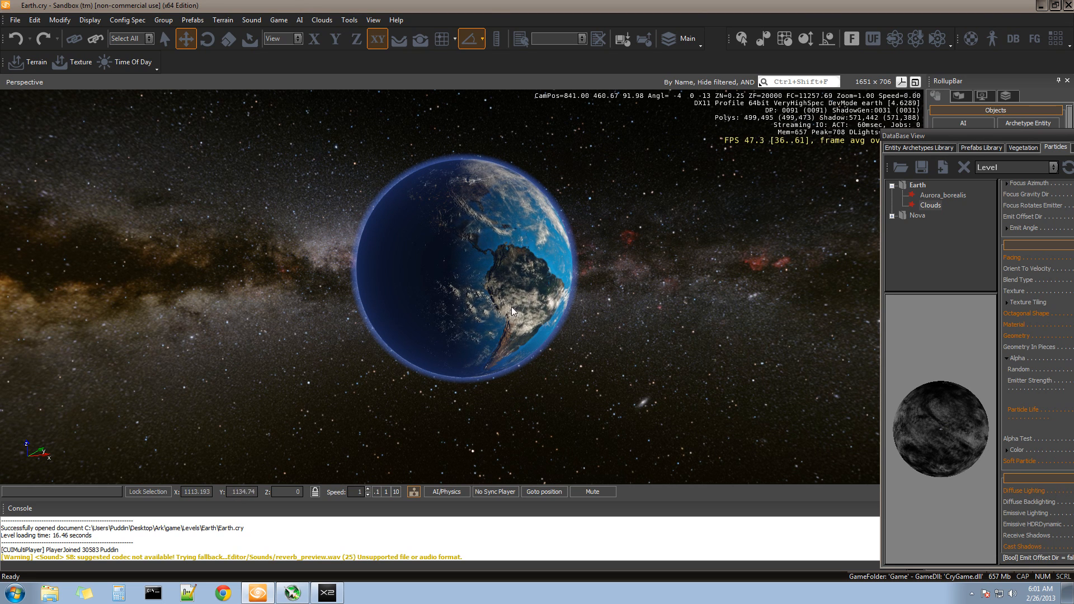
scroll(602, 224, up, 16)
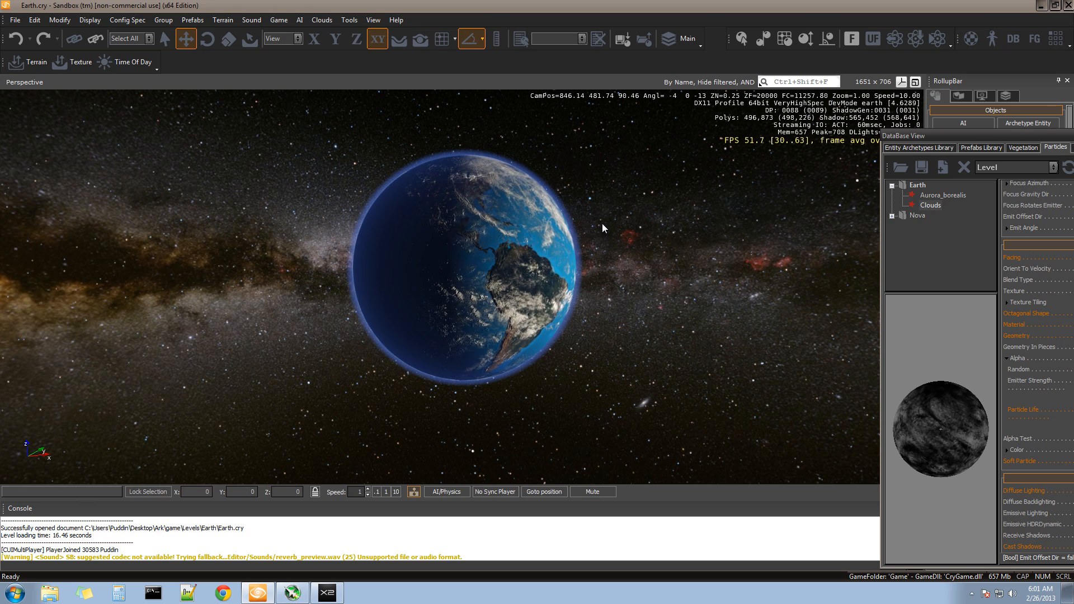
scroll(603, 223, up, 15)
right_drag(603, 224, 616, 253)
scroll(633, 223, up, 7)
scroll(632, 222, up, 5)
scroll(632, 222, up, 10)
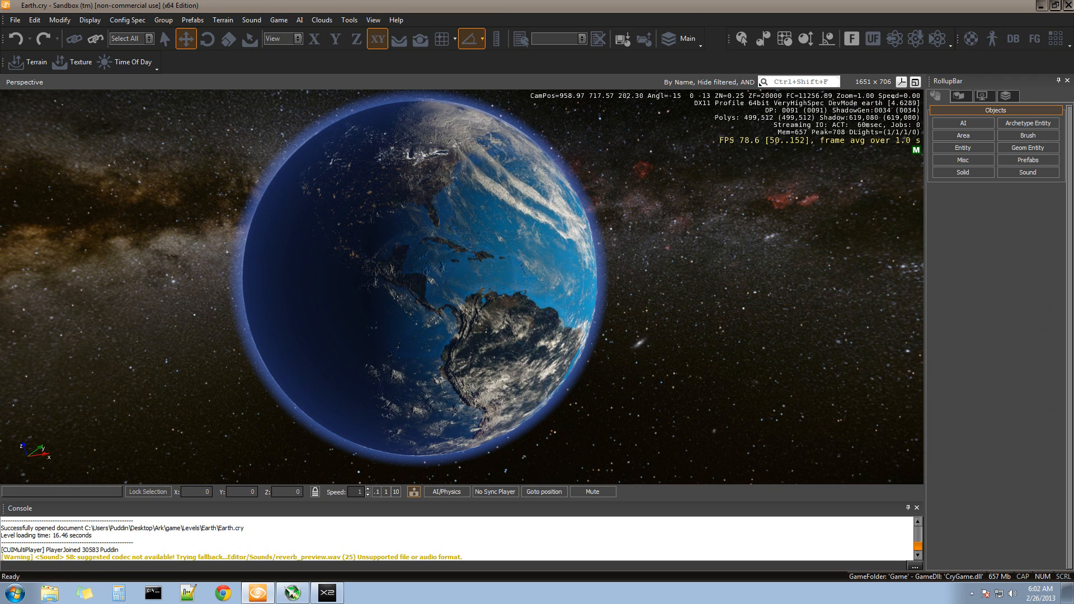
Float the Material Editor over the viewport and open the Earth_base material from Materials/Planets/Earth
drag(11, 172, 600, 115)
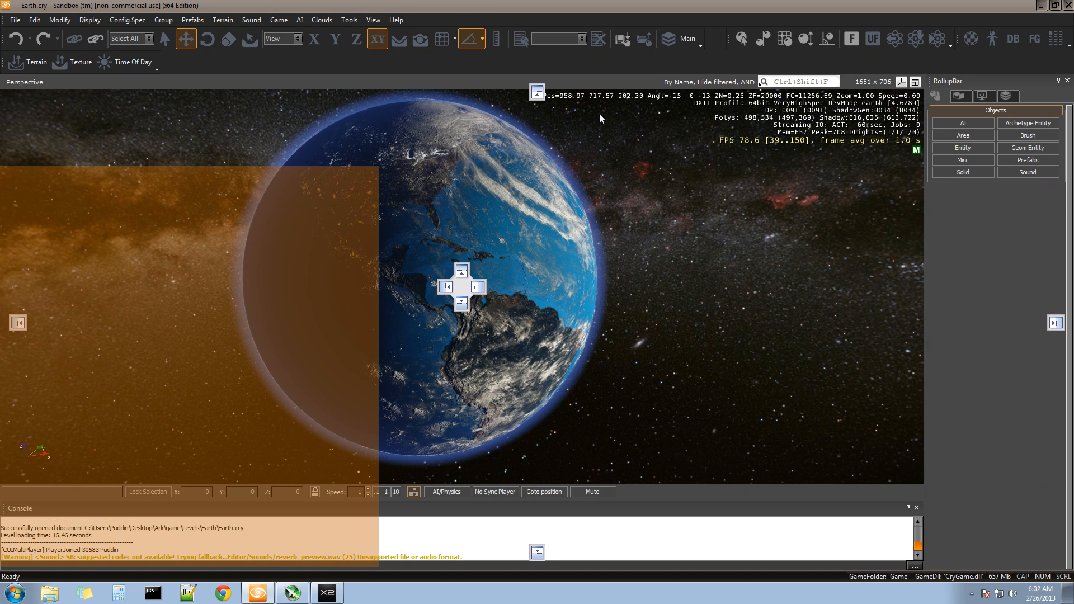
drag(496, 191, 770, 130)
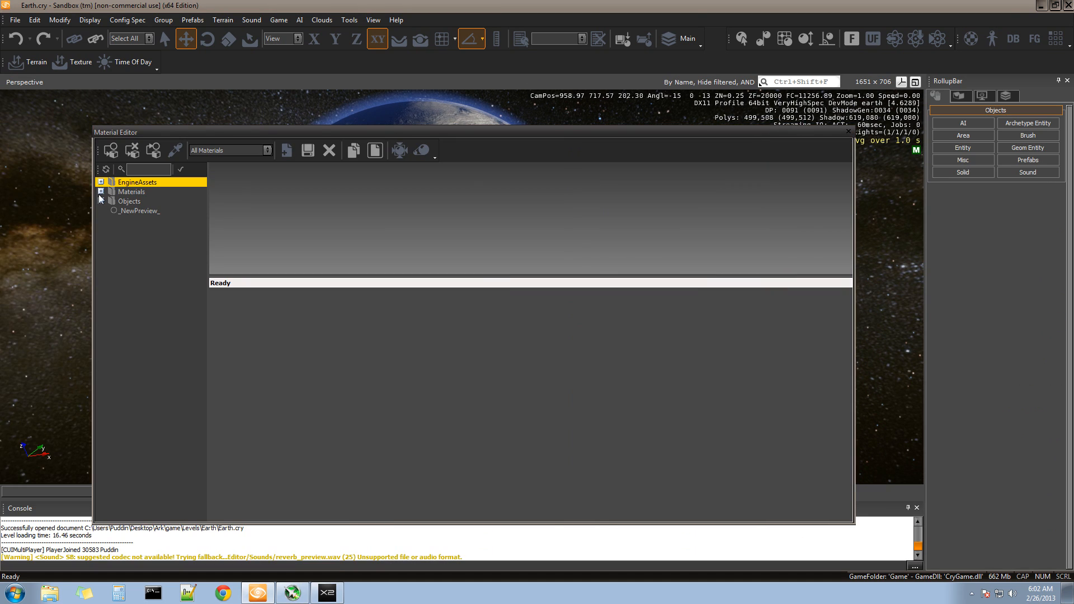
click(101, 192)
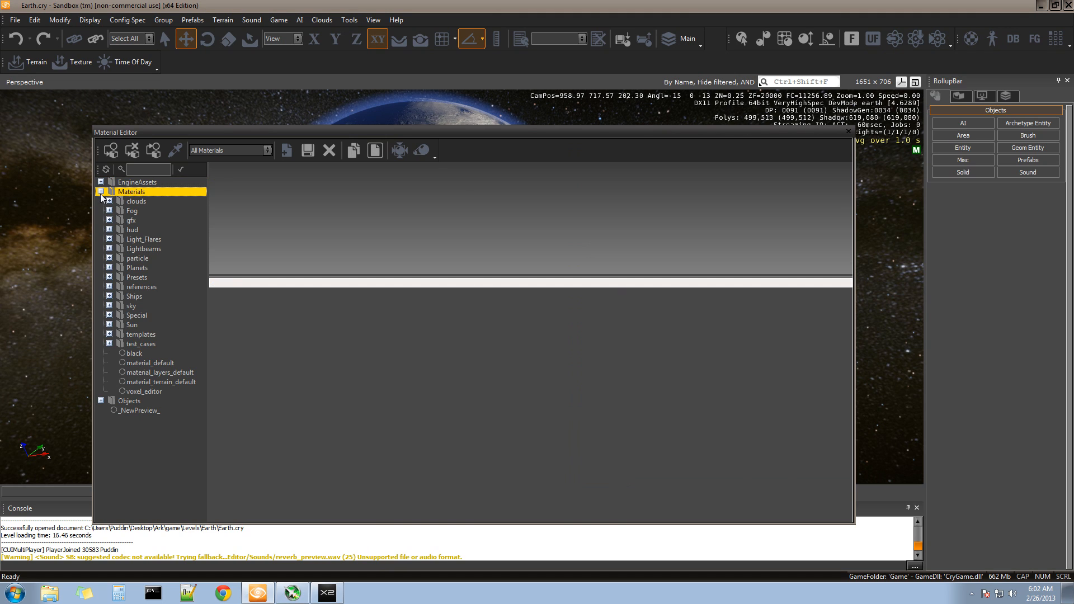
click(109, 267)
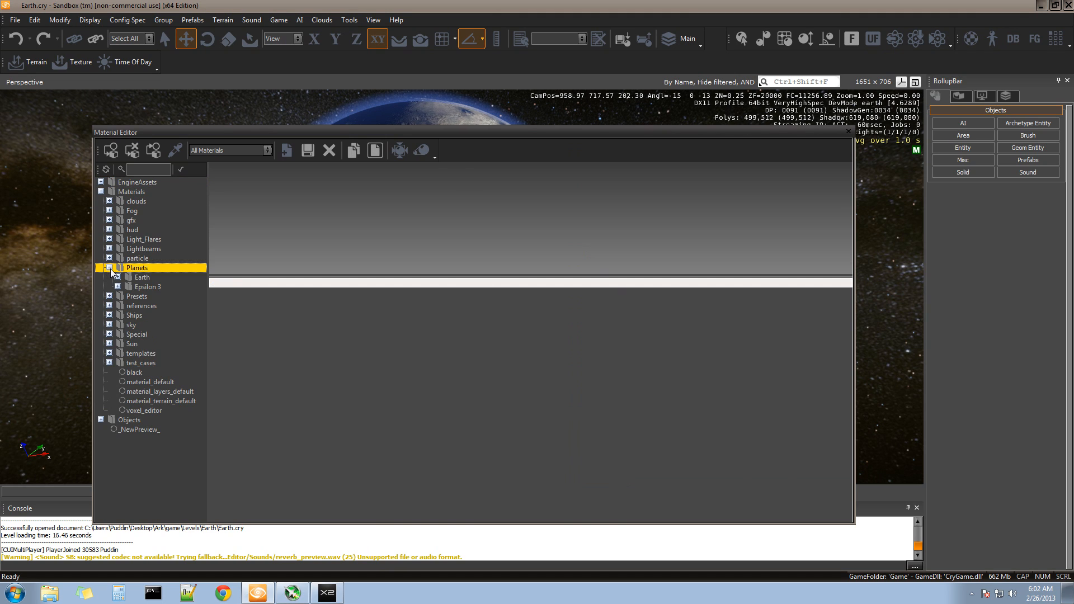
click(117, 277)
click(158, 306)
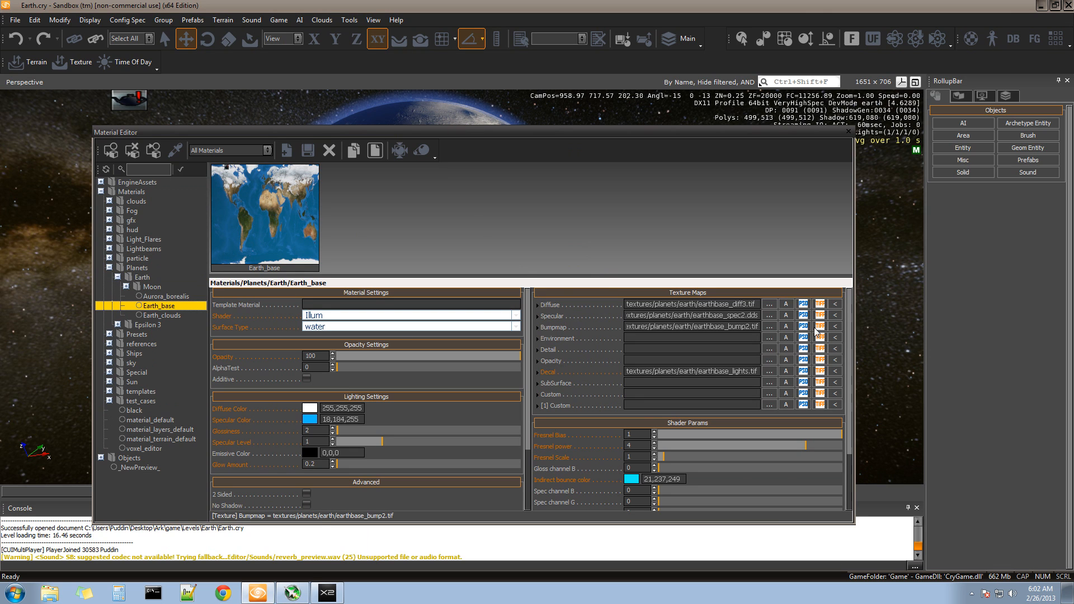
Examine the Specular, Bumpmap and Decal texture maps of the Earth_base material
mouse_move(707, 311)
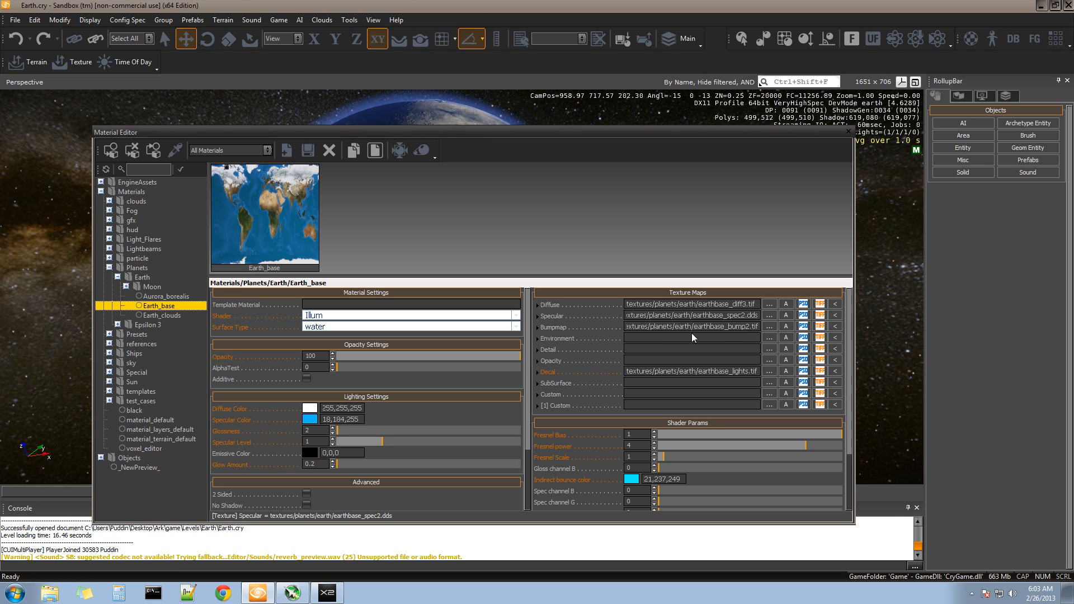
mouse_move(728, 332)
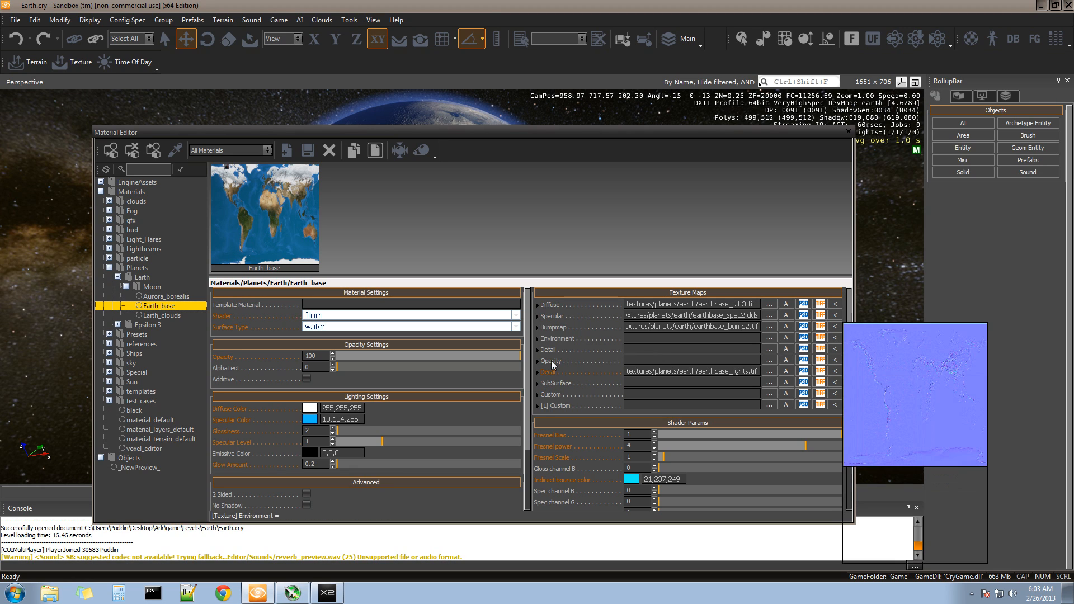
mouse_move(634, 374)
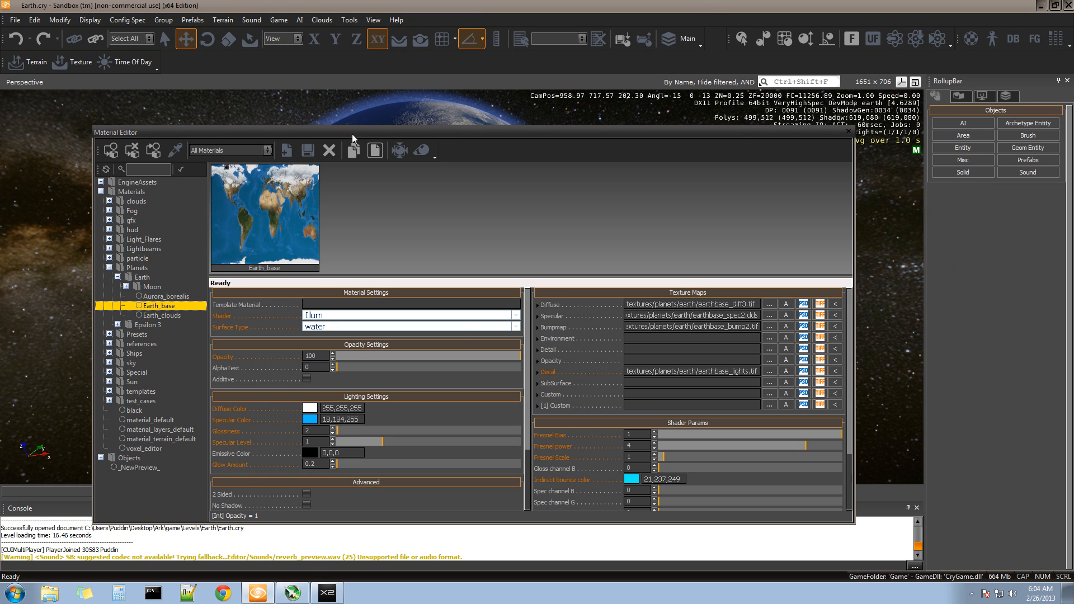
Clear the Material Editor from the viewport and inspect the planet's day and night sides from all around
drag(353, 136, 909, 302)
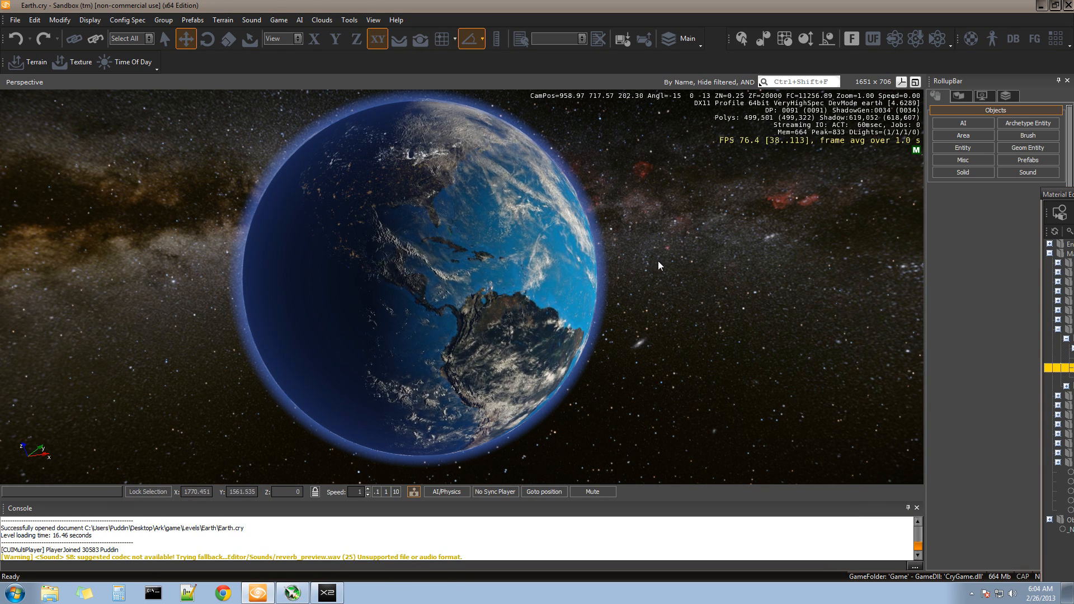
key(d)
right_drag(659, 262, 675, 295)
key(d)
key(d)
key(w)
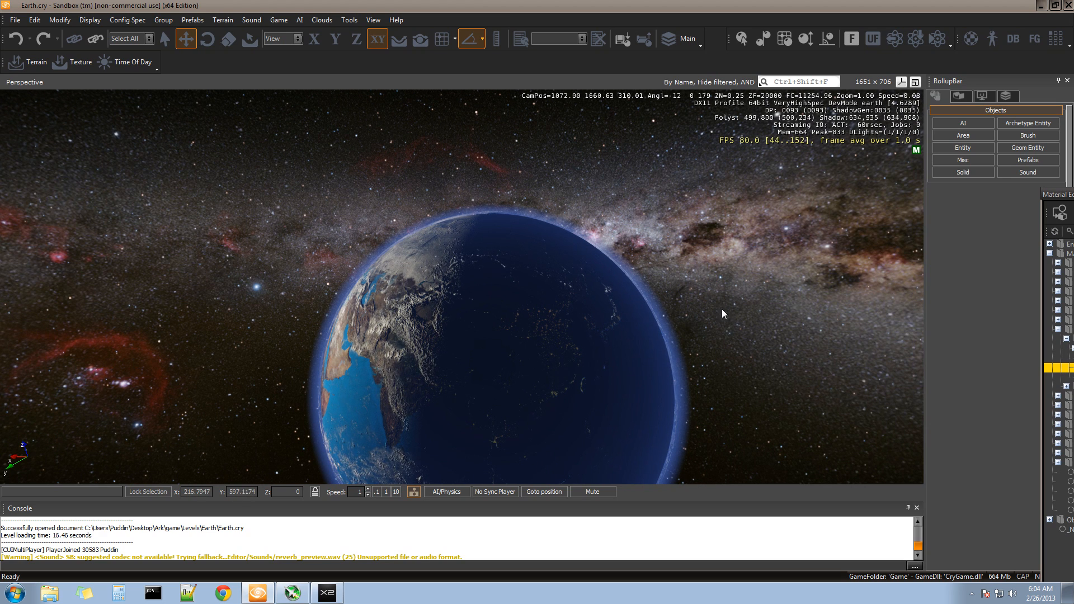
right_drag(722, 309, 734, 324)
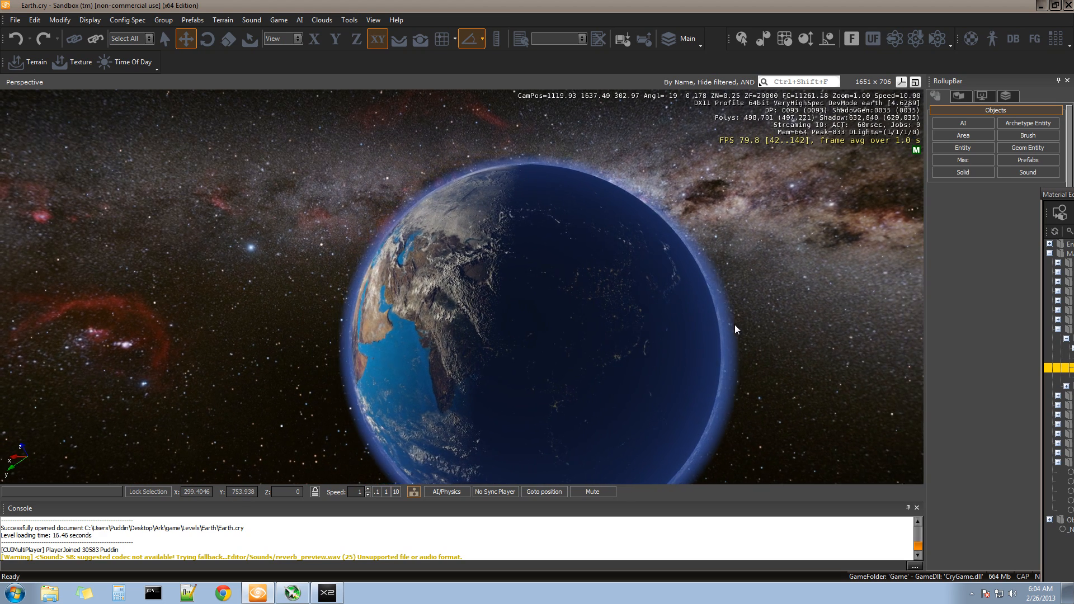
key(a)
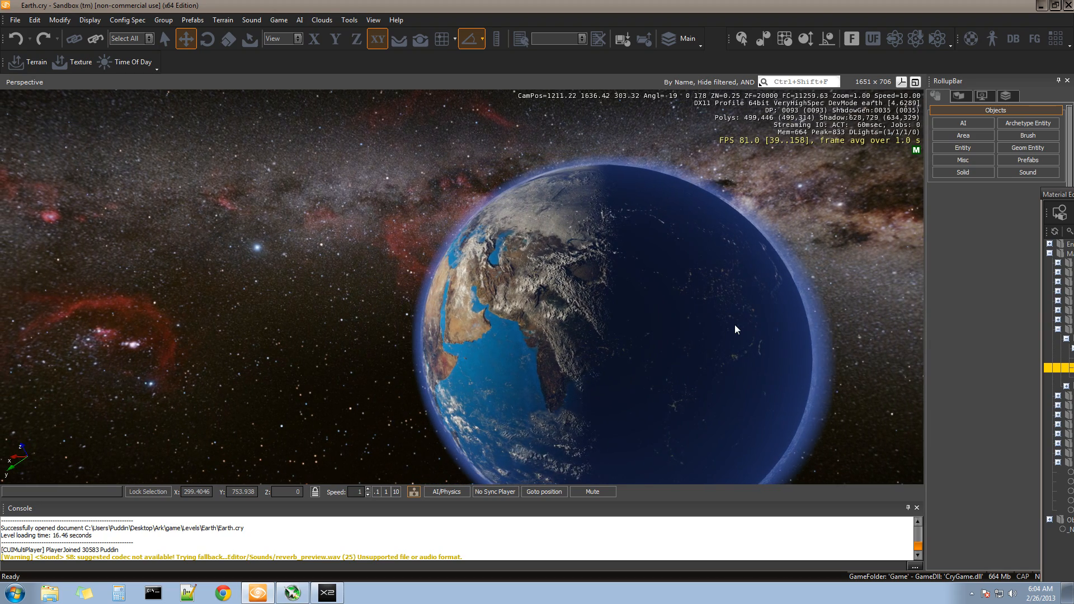
key(a)
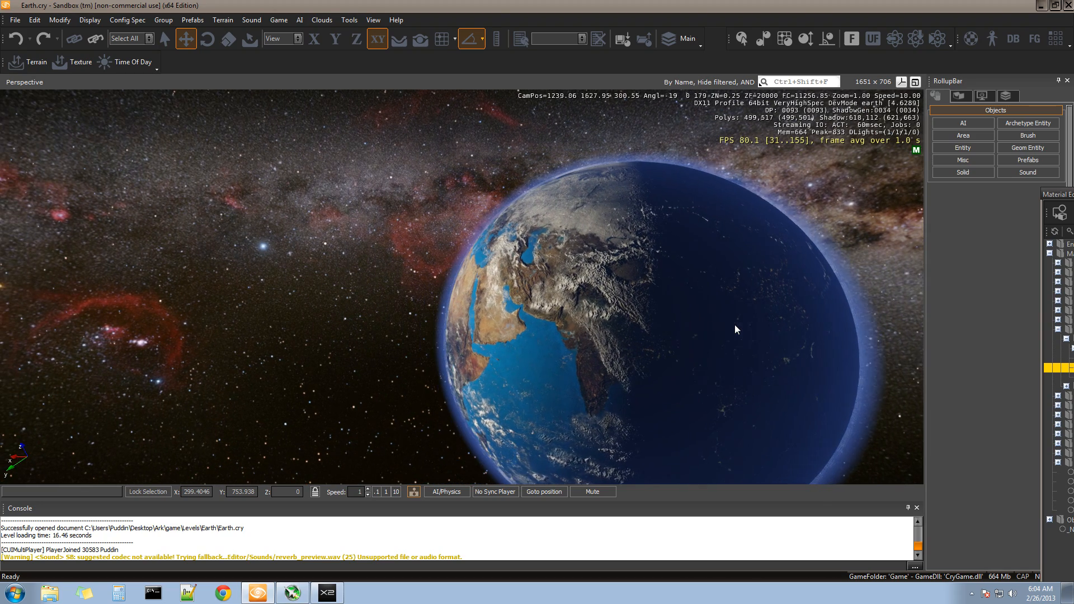
right_drag(734, 325, 734, 325)
key(w)
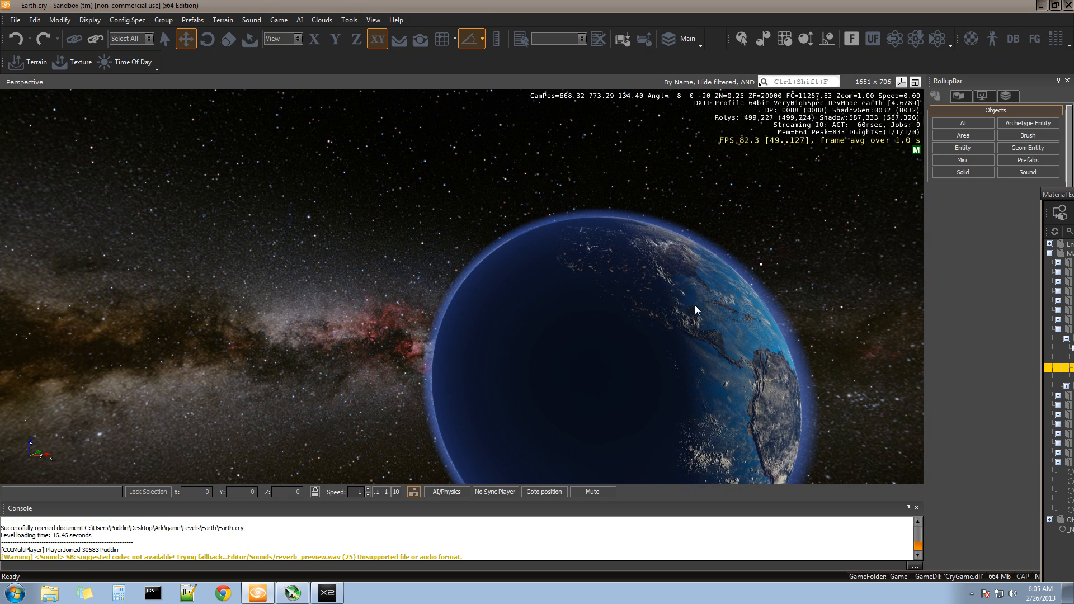
Examine the planet's night side together with the sun that lights it
right_drag(694, 304, 802, 277)
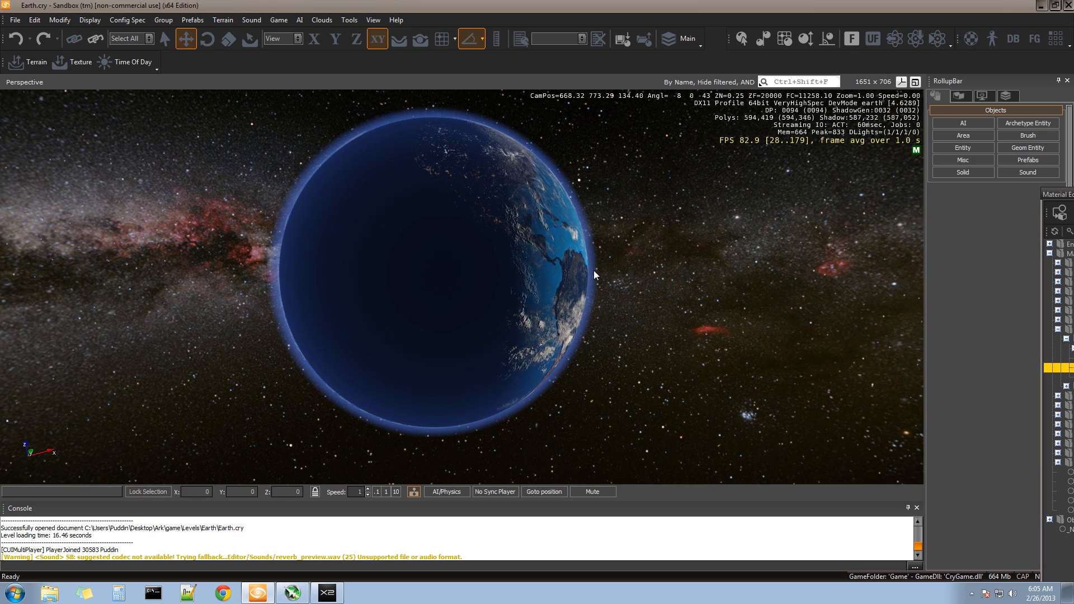
right_drag(594, 275, 615, 269)
key(w)
key(w)
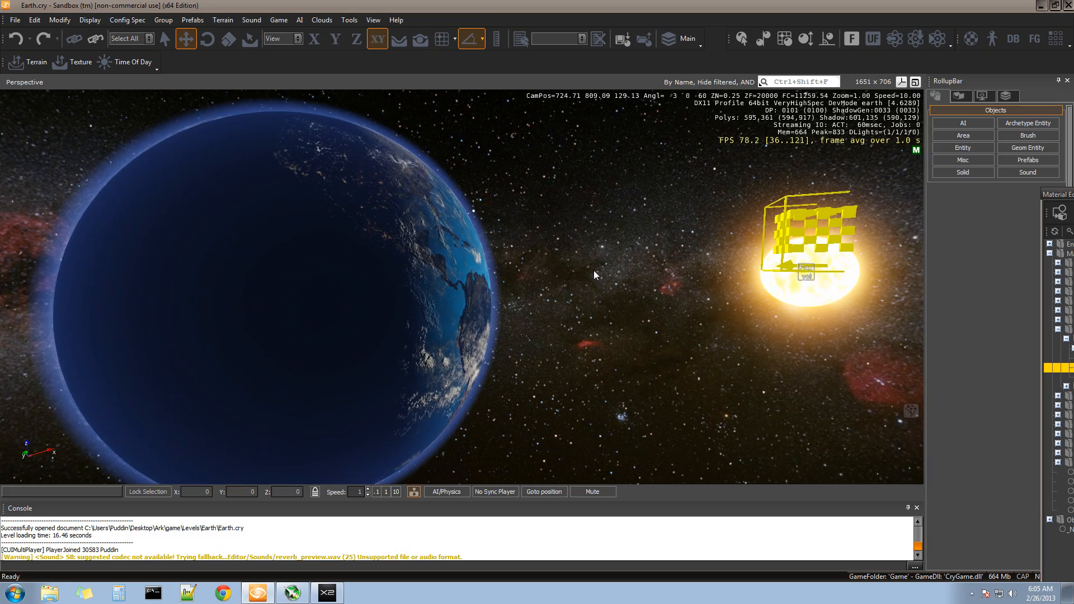
key(d)
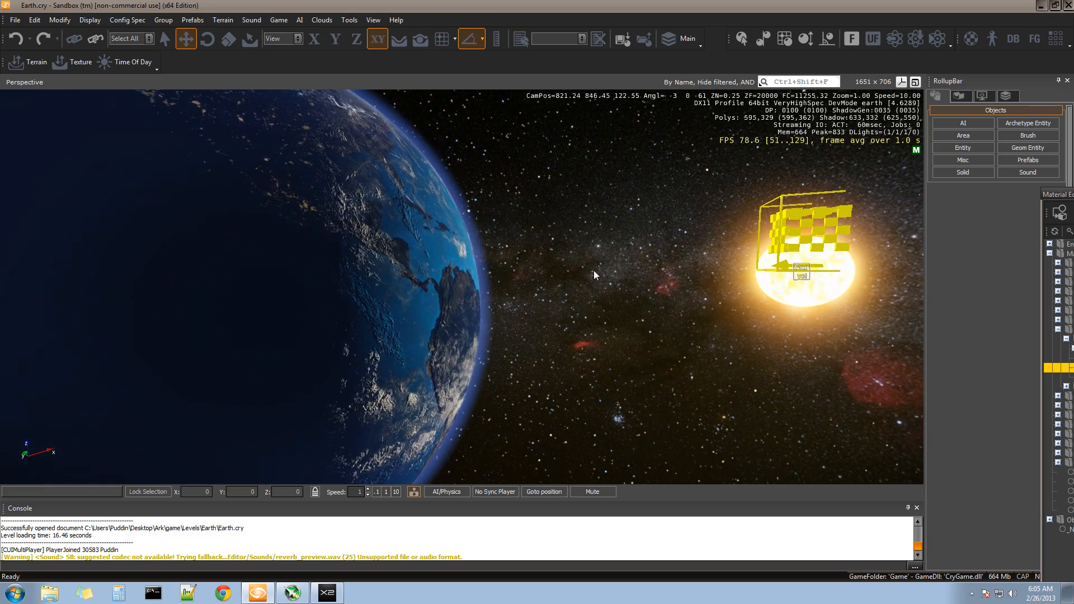
Inspect the clouds, ocean and land surface around South America at reduced camera speed, close to the day-night boundary
right_drag(594, 275, 572, 273)
key(w)
key(w)
key(d)
key(w)
key(w)
scroll(594, 270, down, 4)
scroll(594, 271, down, 5)
key(a)
scroll(594, 271, down, 5)
key(w)
key(d)
key(w)
key(d)
key(w)
key(w)
key(s)
key(d)
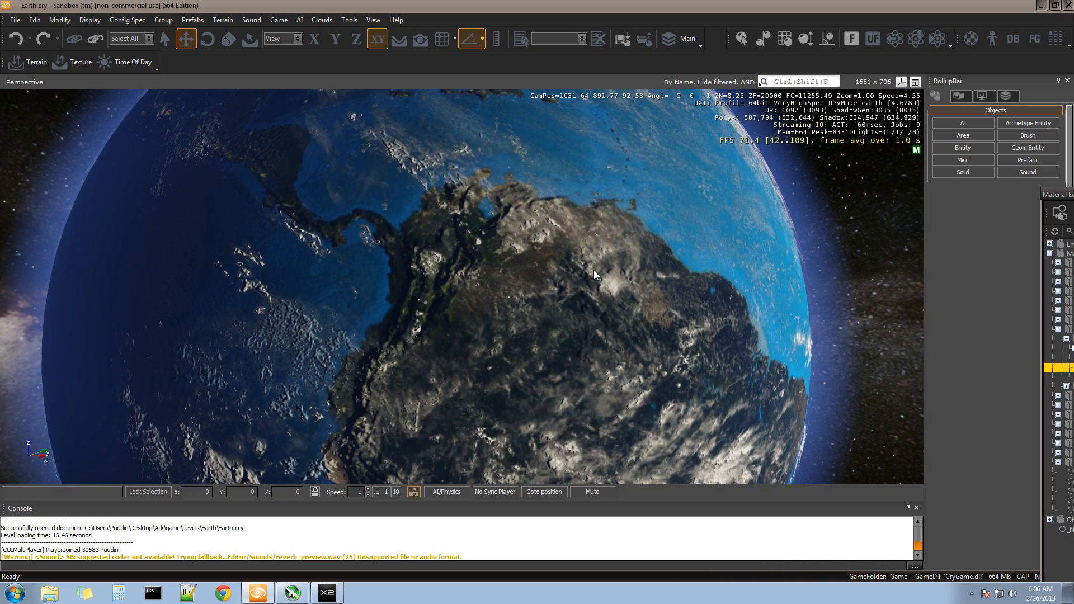
key(s)
key(a)
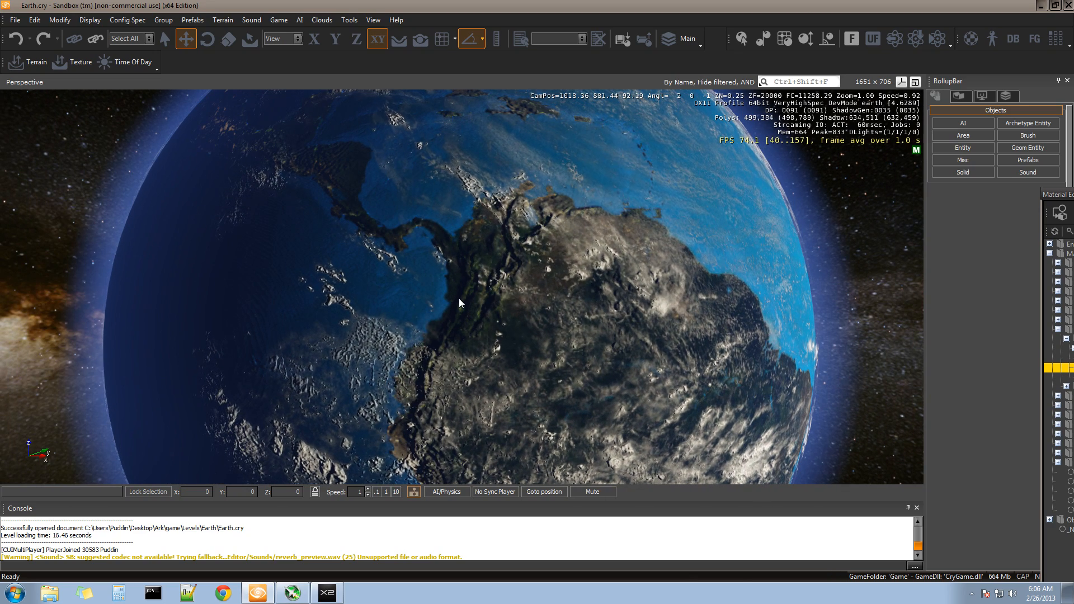
Examine the terrain relief and cloud detail along South America's northwestern coast up close, then the planet from farther out
key(w)
right_drag(532, 280, 532, 280)
key(a)
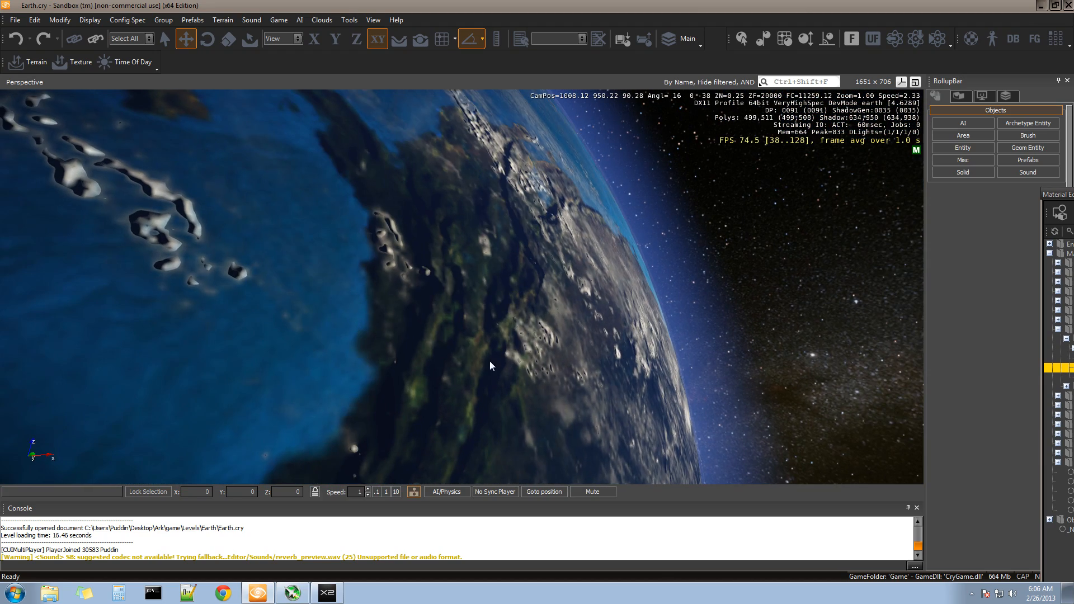
key(d)
right_drag(546, 322, 549, 323)
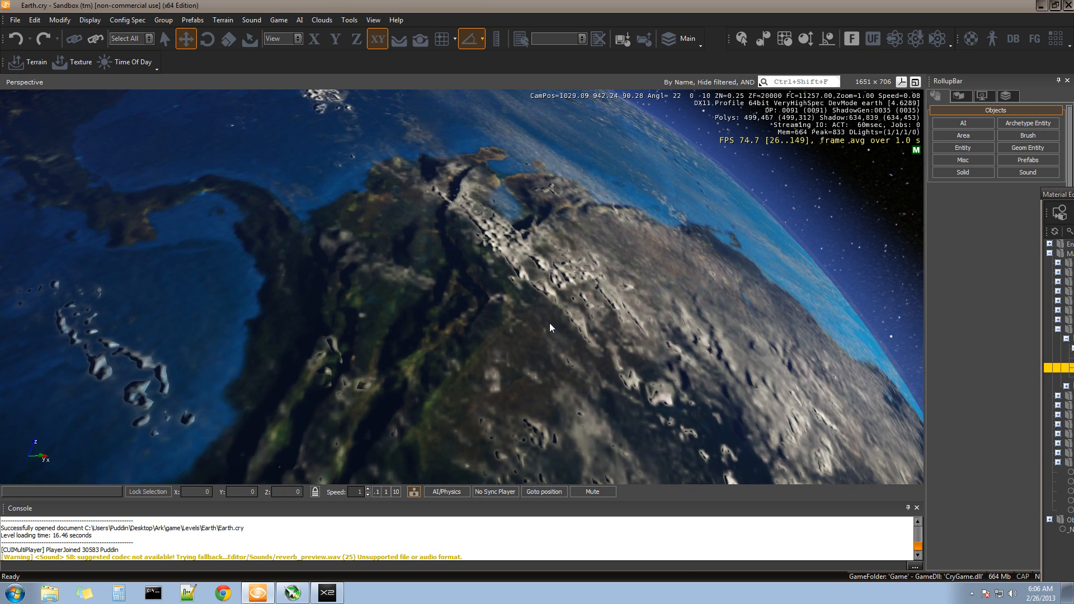
key(w)
right_drag(594, 348, 594, 346)
key(s)
key(a)
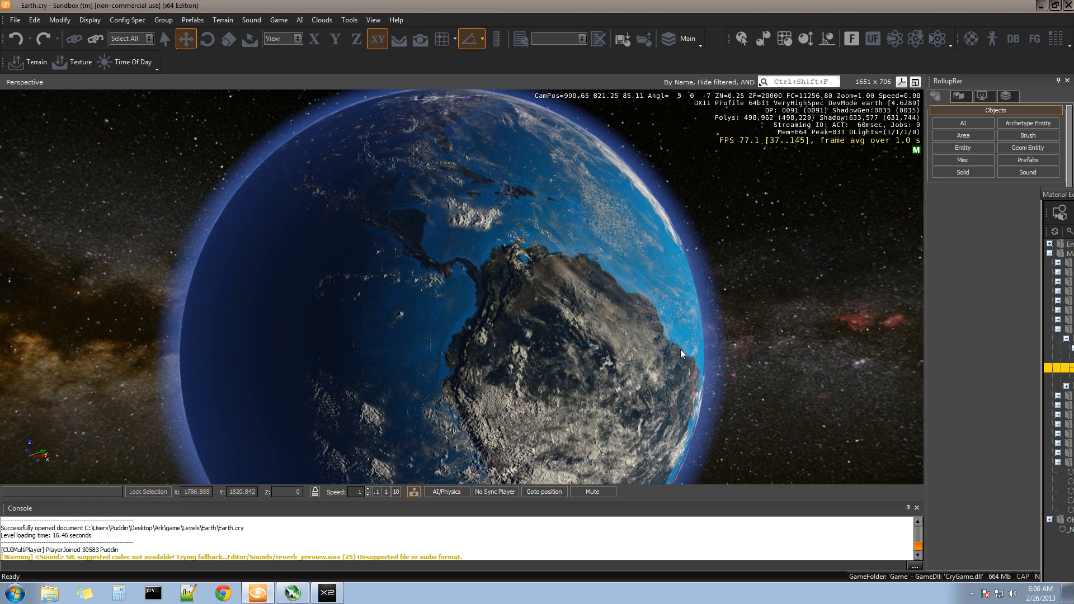
Survey the whole Earth scene from a distance, including the sun, the moon, the two ships and the camera beside the planet
mouse_move(751, 325)
right_down()
mouse_move(769, 331)
mouse_move(751, 324)
right_up()
key(s)
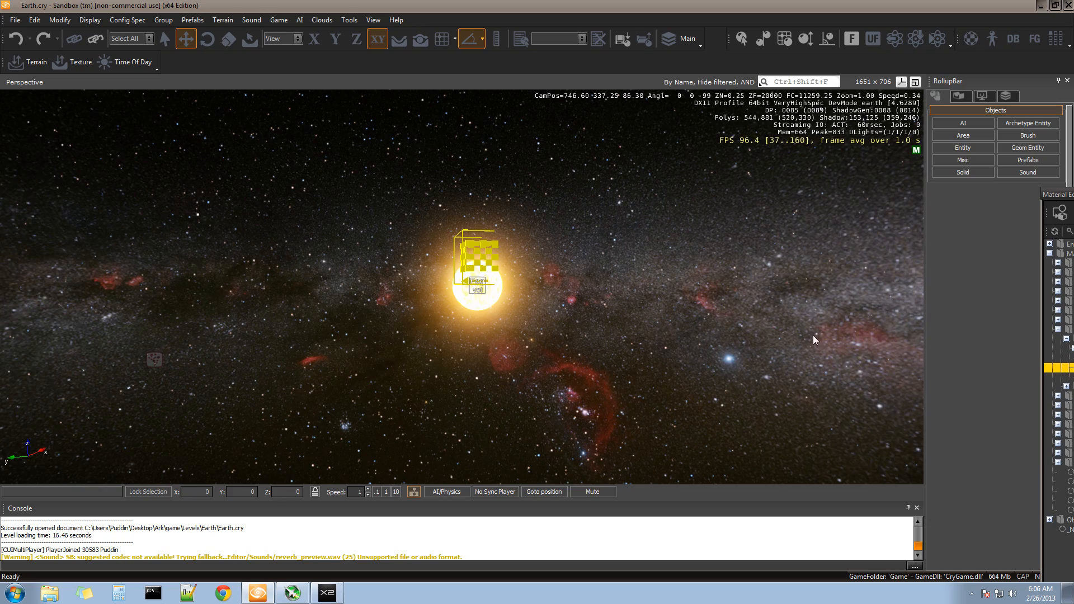
right_drag(679, 293, 679, 293)
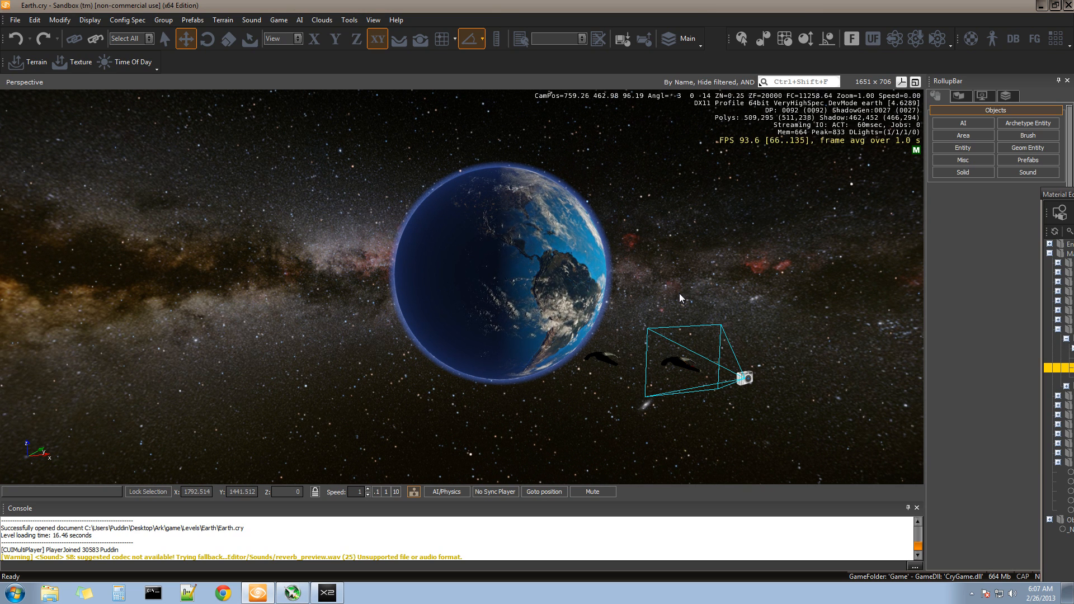
right_drag(679, 293, 680, 293)
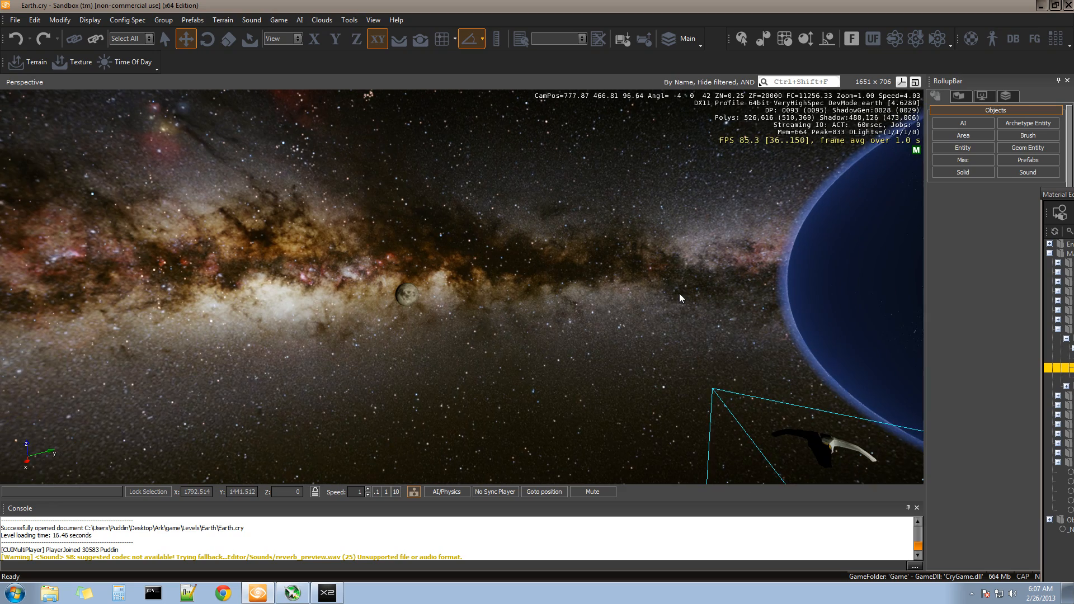
right_drag(527, 272, 527, 271)
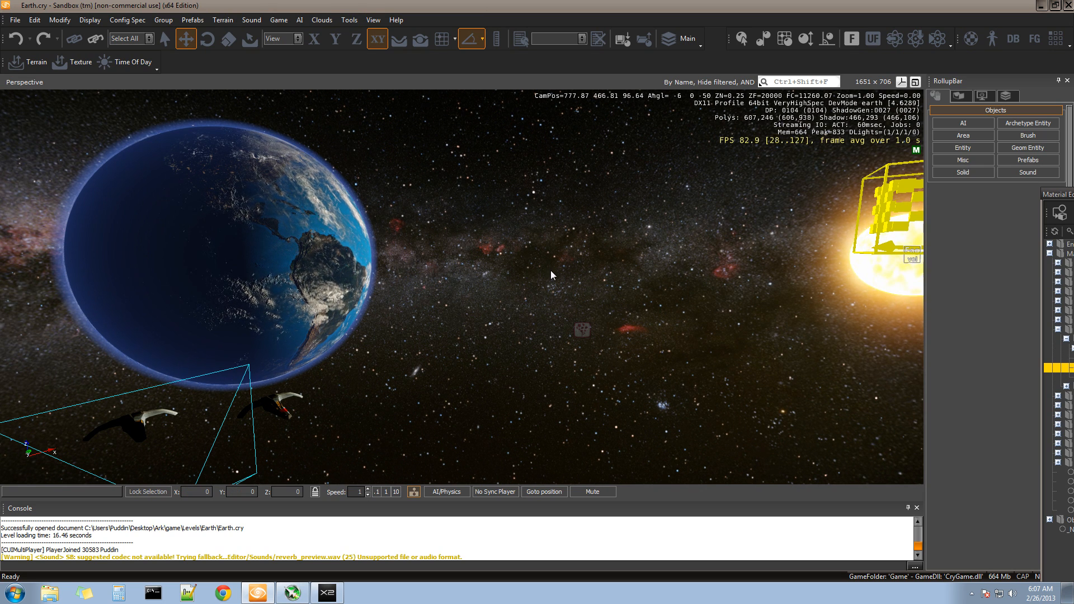
right_drag(523, 308, 523, 312)
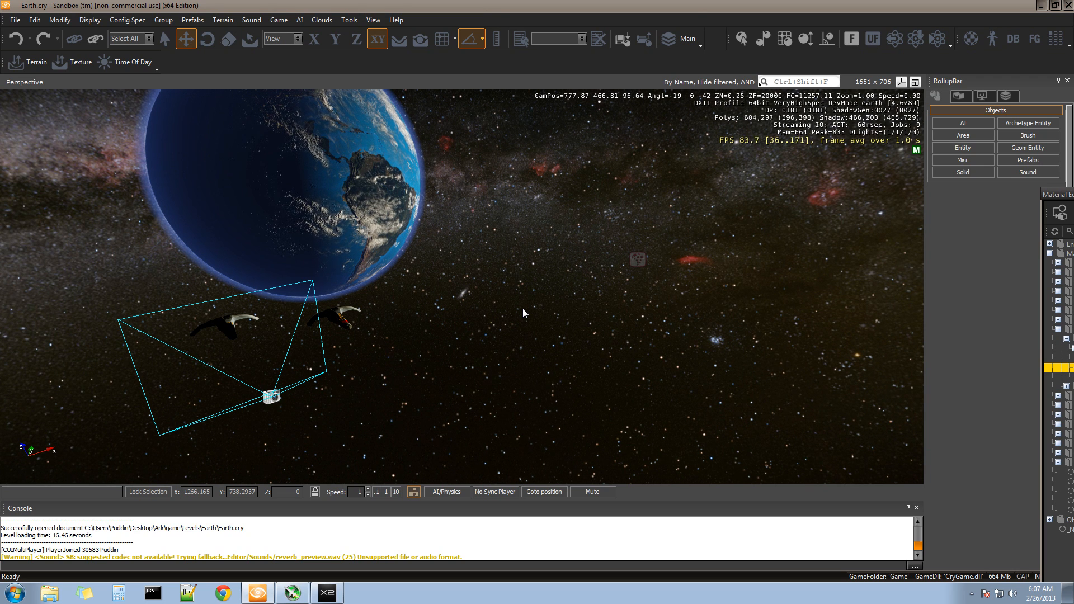
right_drag(523, 309, 523, 309)
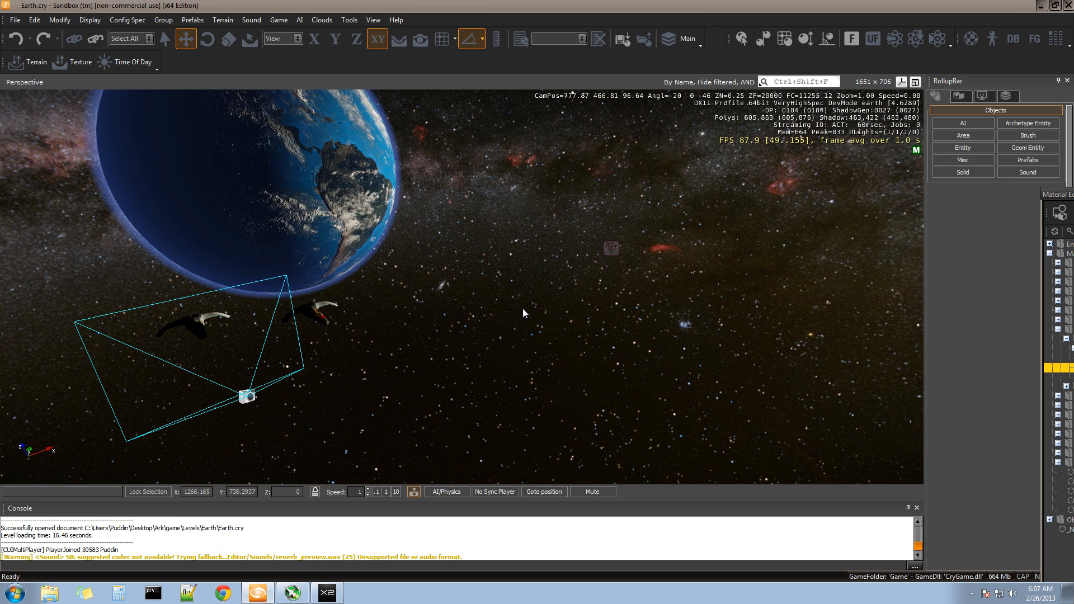
right_drag(522, 308, 522, 307)
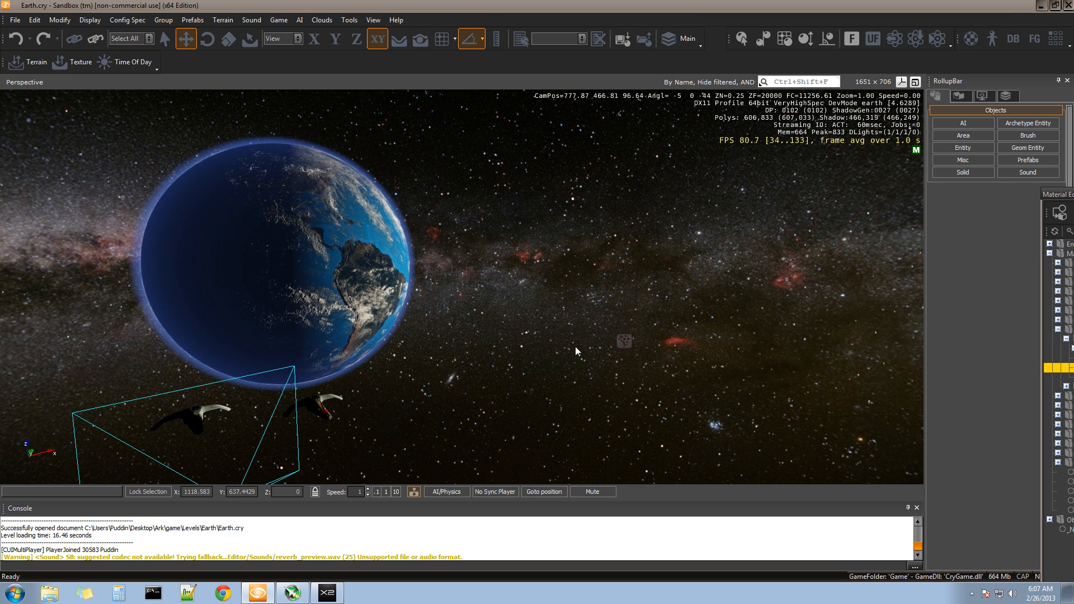